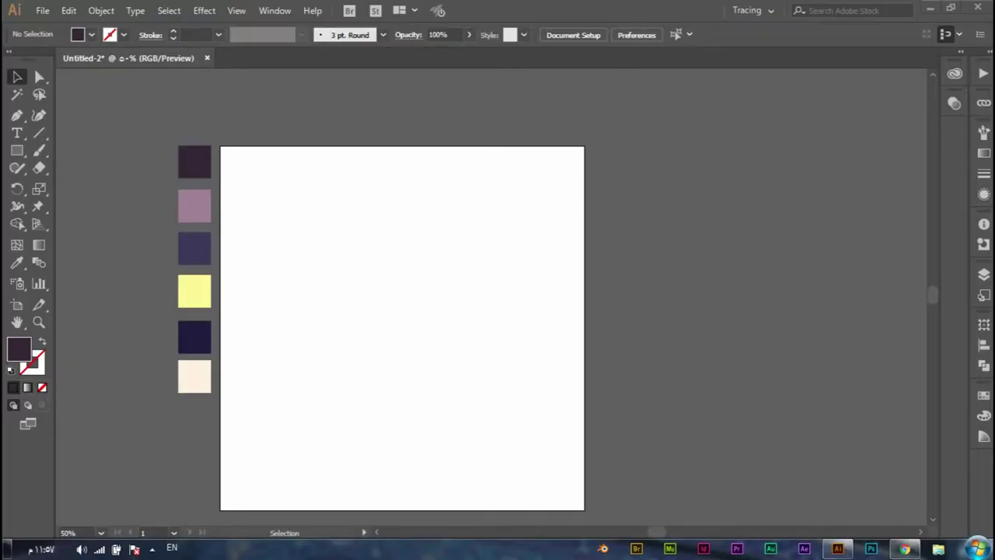
- Draw a large circle centred on the artboard and shrink it slightly from its centre
{"action": "left_click", "coordinate": [17, 150]}
{"action": "left_click", "coordinate": [83, 185]}
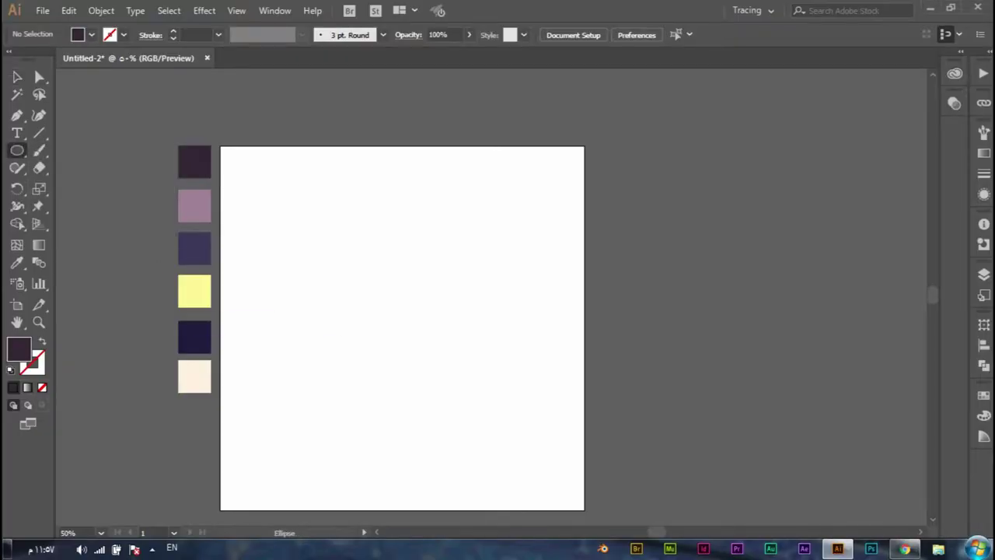
{"action": "left_click_drag", "start_coordinate": [396, 321], "coordinate": [489, 161]}
{"action": "key", "text": "v"}
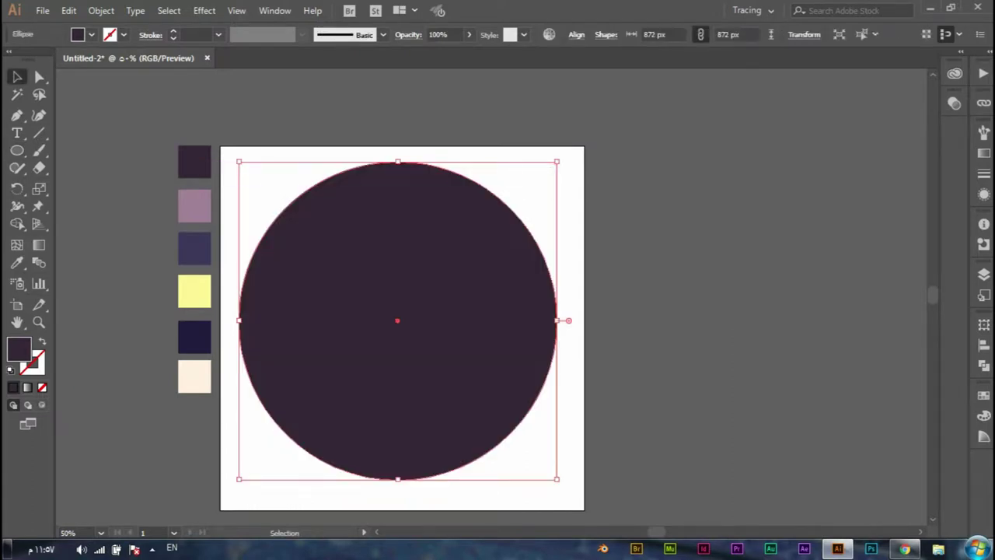
{"action": "left_click_drag", "start_coordinate": [239, 162], "coordinate": [256, 179]}
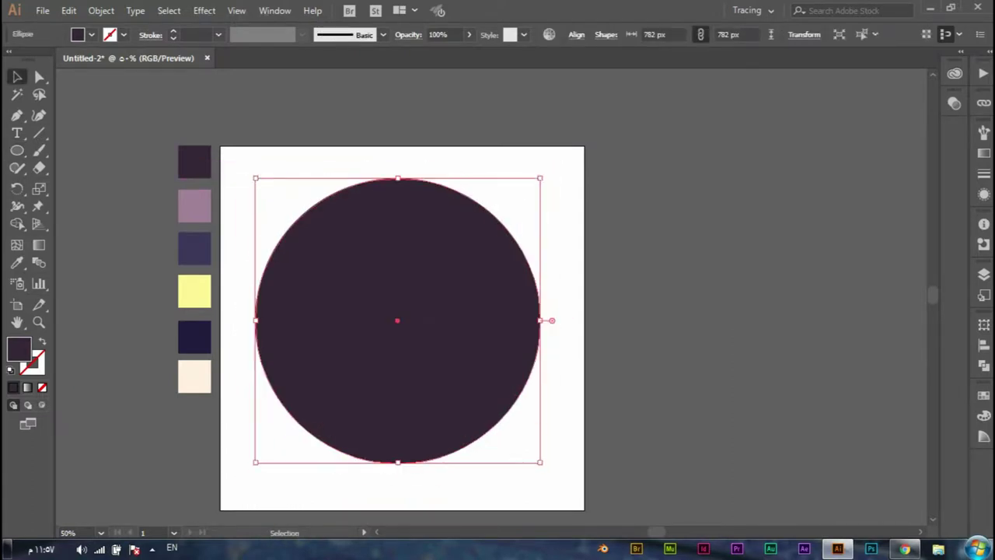
- Fill the 782 px circle with the mauve swatch colour
{"action": "key", "text": "i"}
{"action": "left_click", "coordinate": [195, 206]}
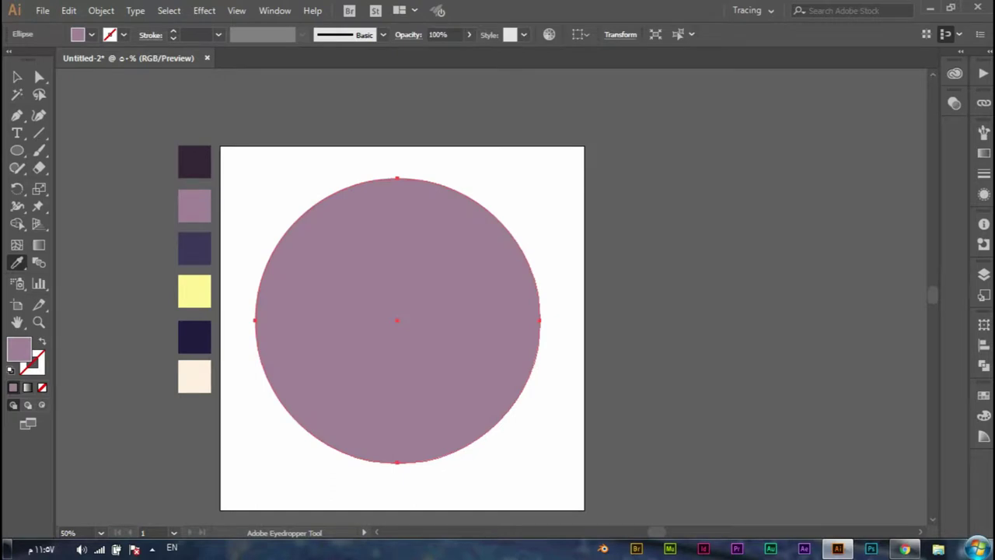
{"action": "key", "text": "v"}
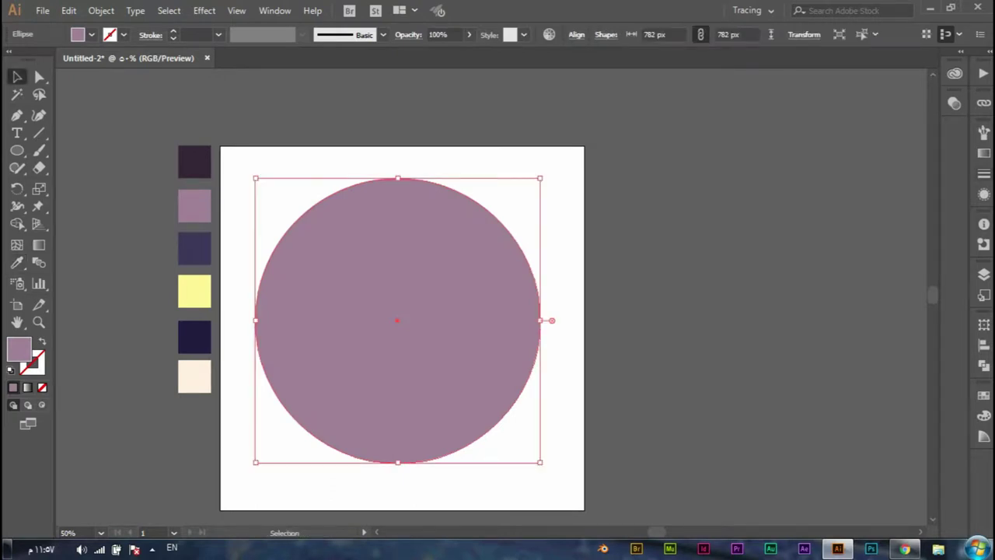
{"action": "left_click", "coordinate": [984, 273]}
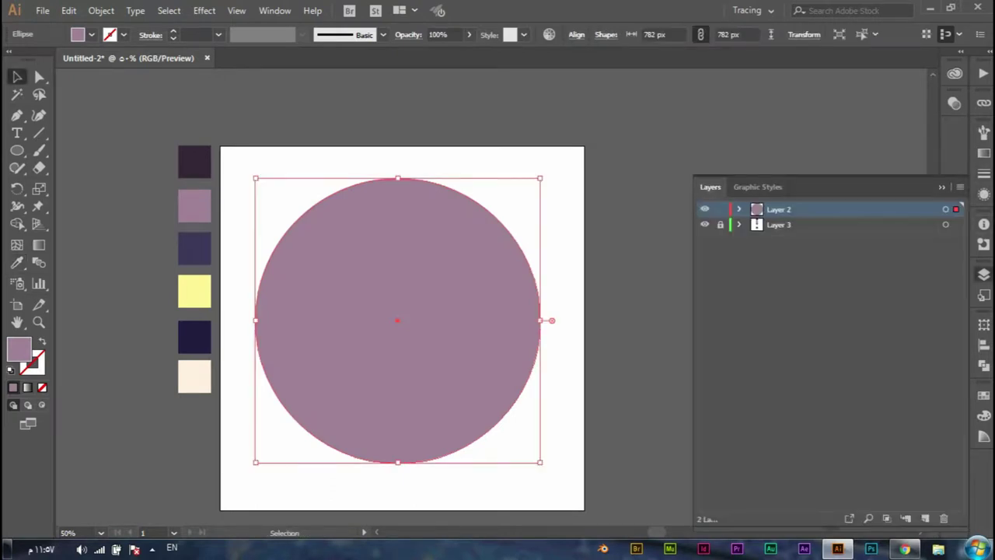
{"action": "left_click", "coordinate": [984, 273]}
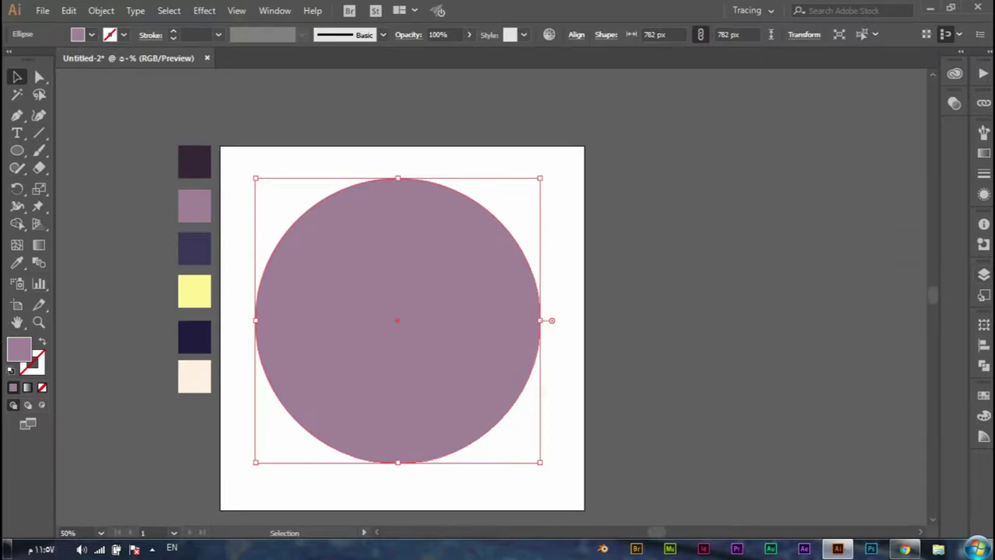
- Apply a Squeeze warp to the circle and begin raising its horizontal distortion
{"action": "left_click", "coordinate": [204, 10]}
{"action": "mouse_move", "coordinate": [222, 199]}
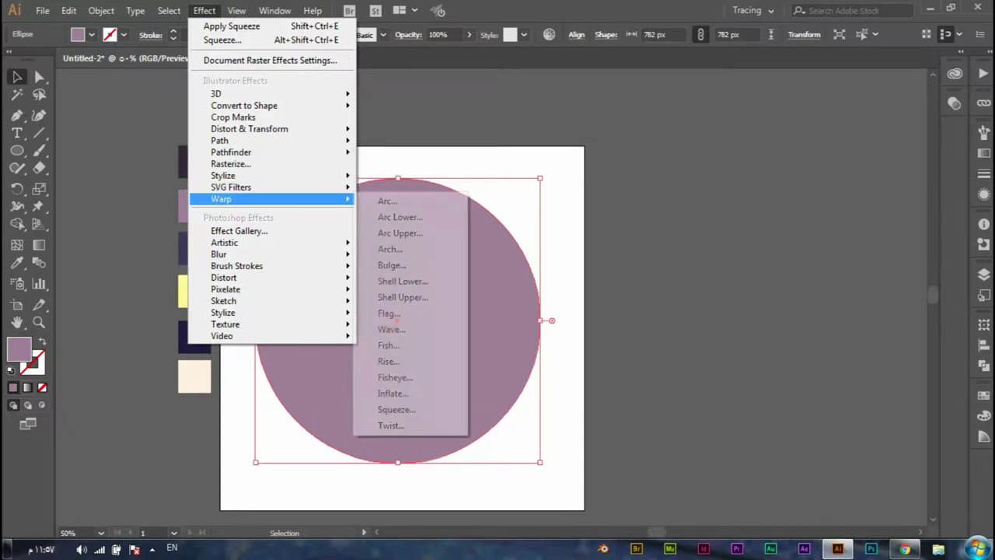
{"action": "left_click", "coordinate": [396, 409]}
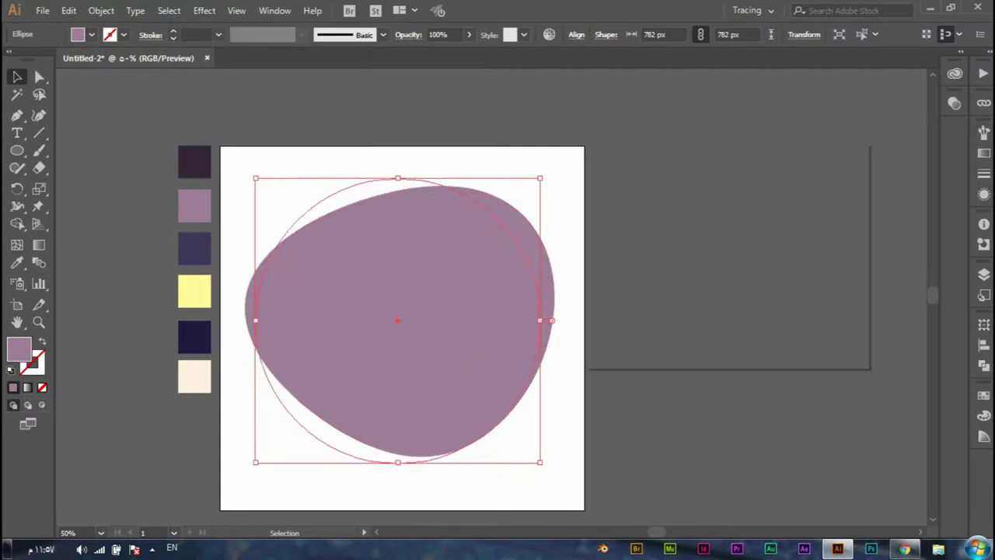
{"action": "key", "text": "Tab"}
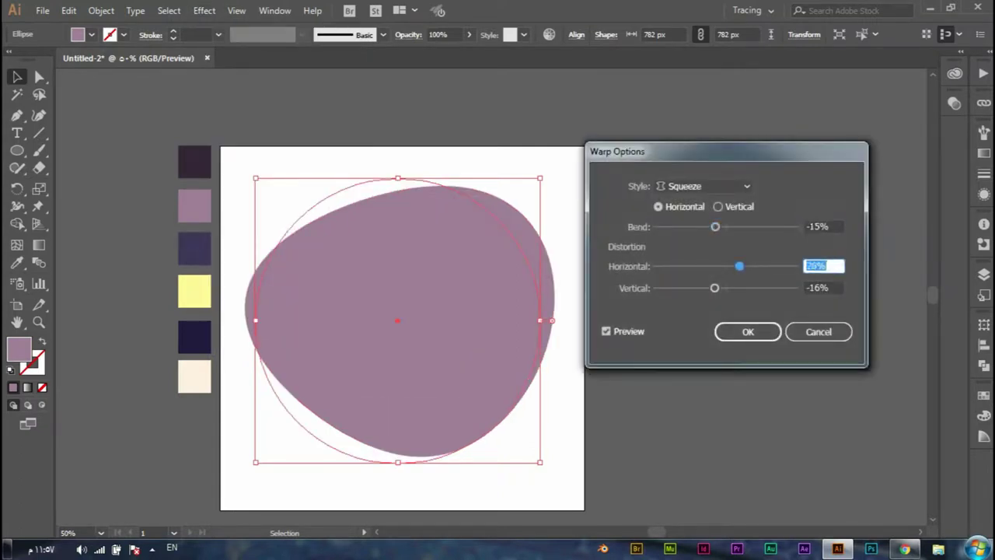
{"action": "type", "text": "-12"}
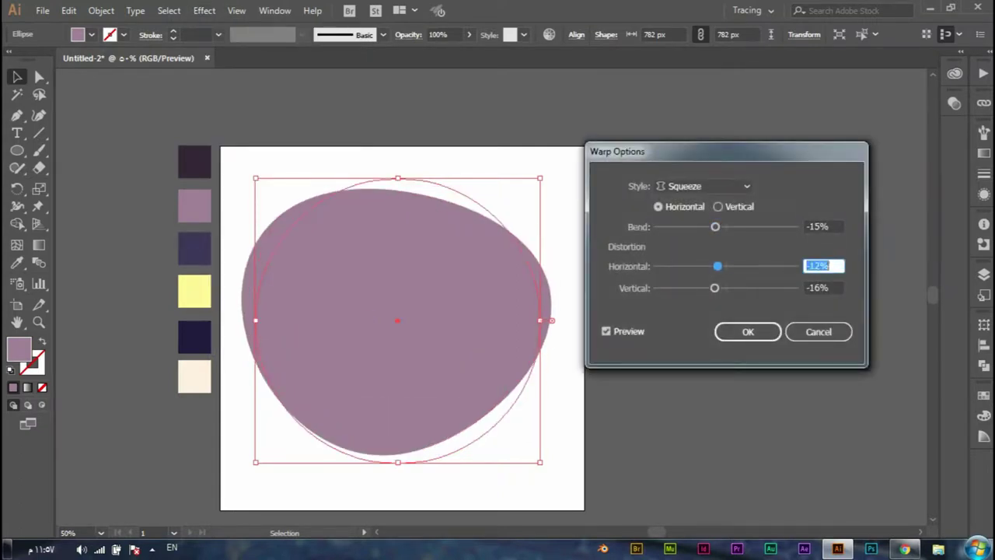
{"action": "key", "text": "shift+Up"}
{"action": "key", "text": "shift+Up"}
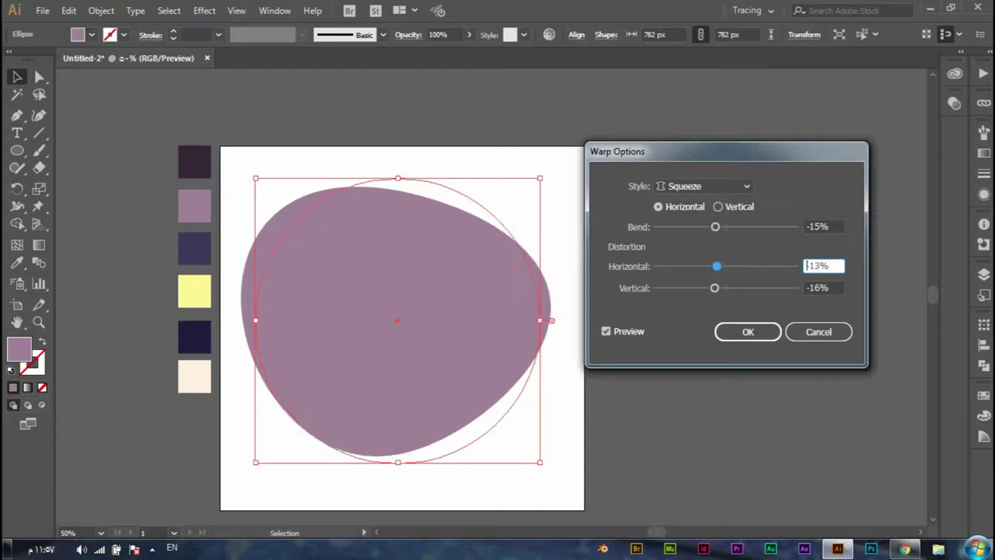
{"action": "key", "text": "shift+Up"}
{"action": "key", "text": "shift+Up"}
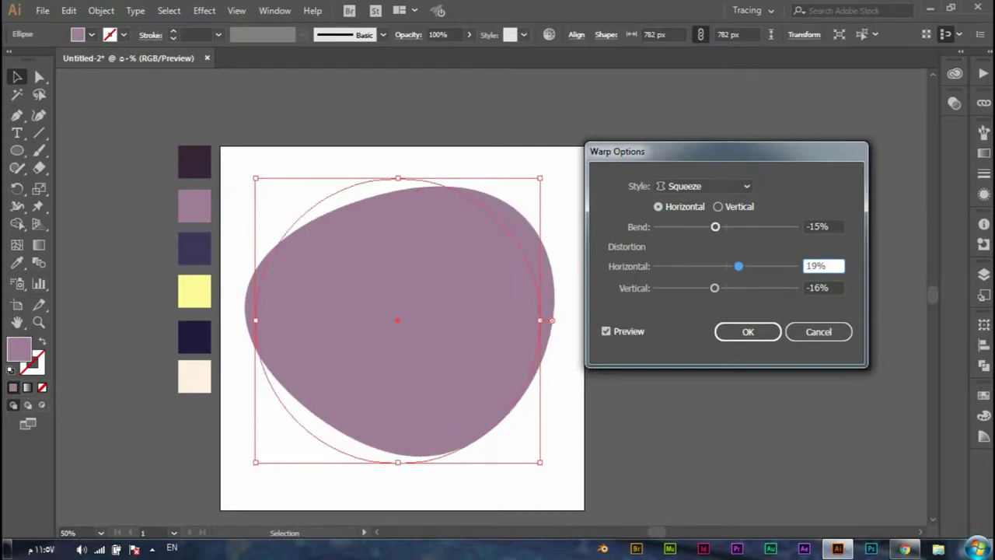
- Finish the squeeze at bend -11%, horizontal 23%, vertical -27% and confirm
{"action": "key", "text": "shift+Tab"}
{"action": "key", "text": "Up"}
{"action": "key", "text": "Up"}
{"action": "key", "text": "Up"}
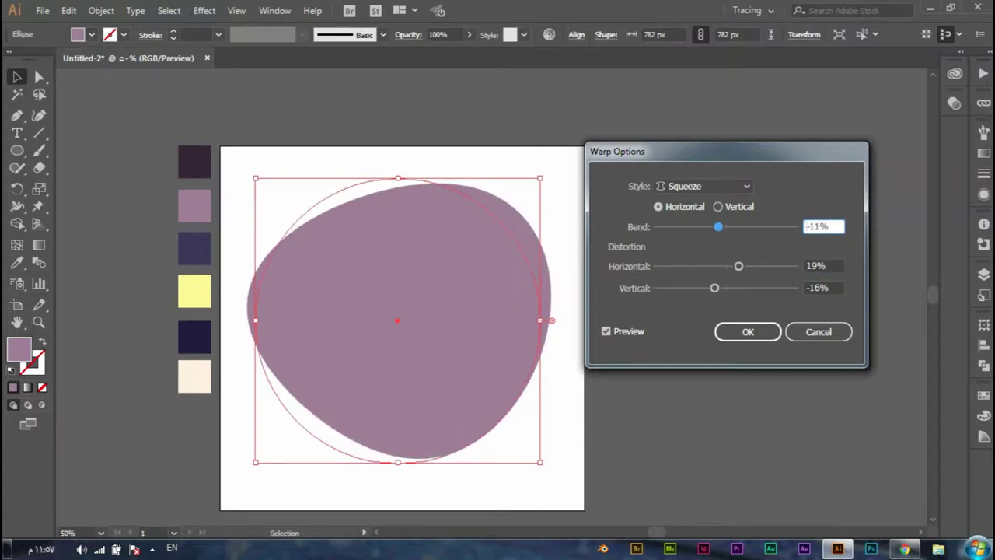
{"action": "key", "text": "Tab"}
{"action": "key", "text": "Tab"}
{"action": "key", "text": "Up"}
{"action": "key", "text": "Up"}
{"action": "key", "text": "Up"}
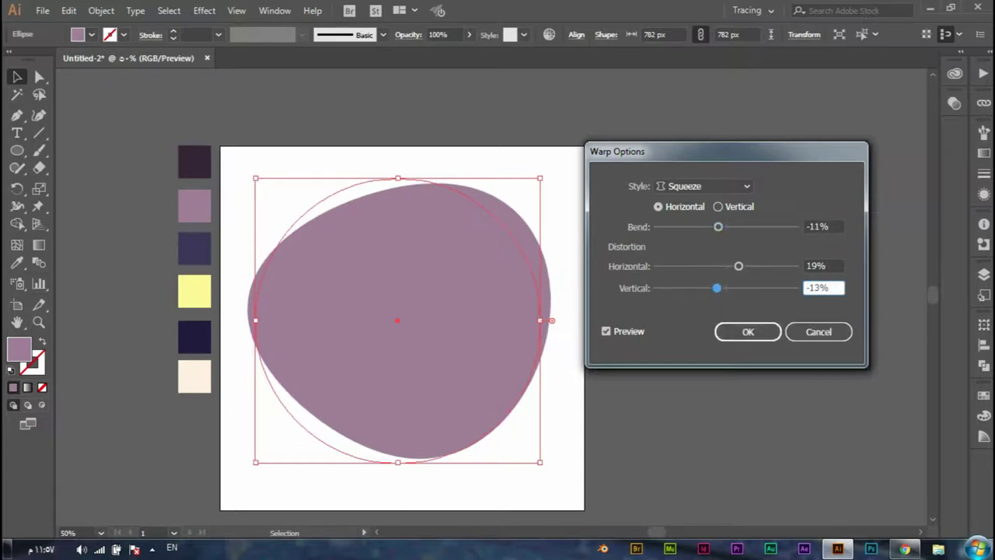
{"action": "key", "text": "shift+Down"}
{"action": "key", "text": "shift+Up"}
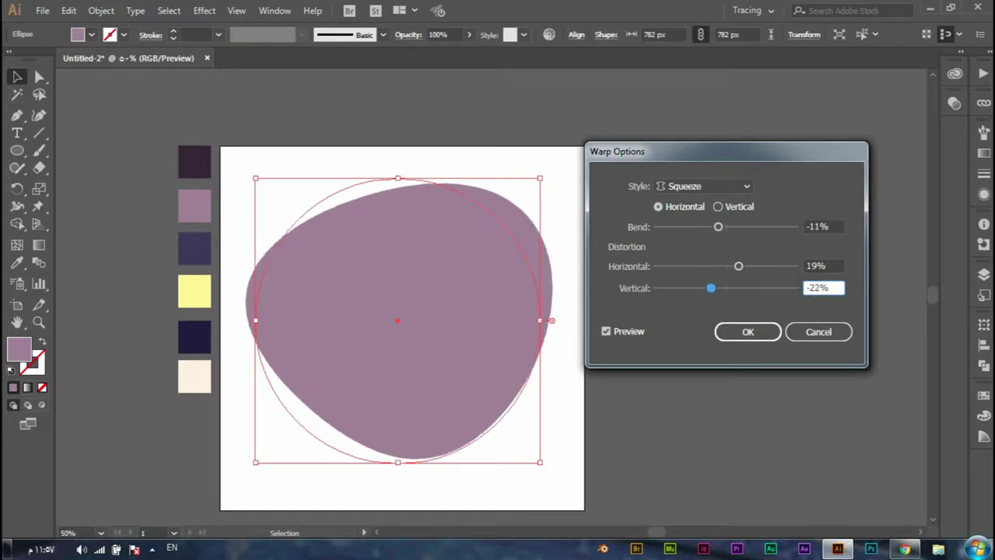
{"action": "key", "text": "shift+Tab"}
{"action": "key", "text": "Up"}
{"action": "key", "text": "Up"}
{"action": "key", "text": "Up"}
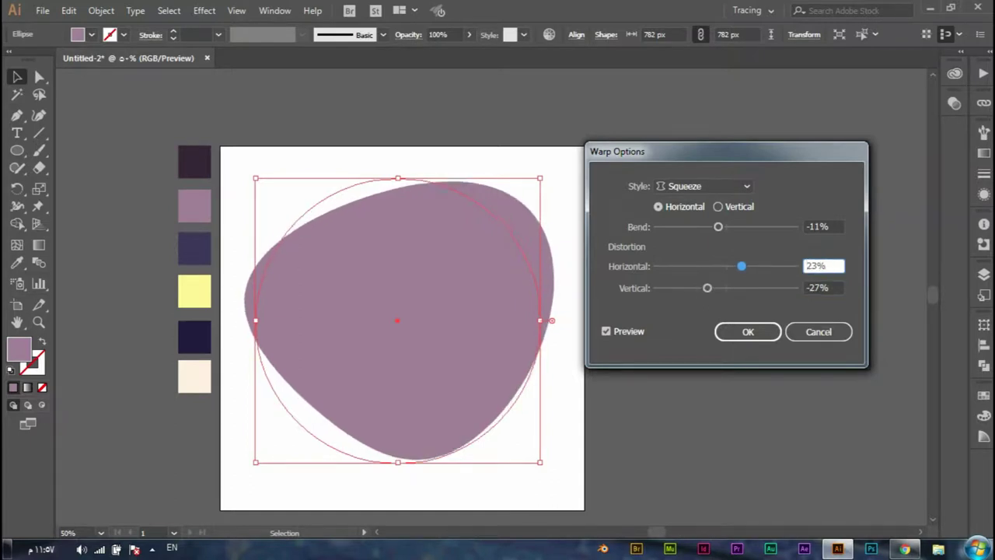
{"action": "key", "text": "Return"}
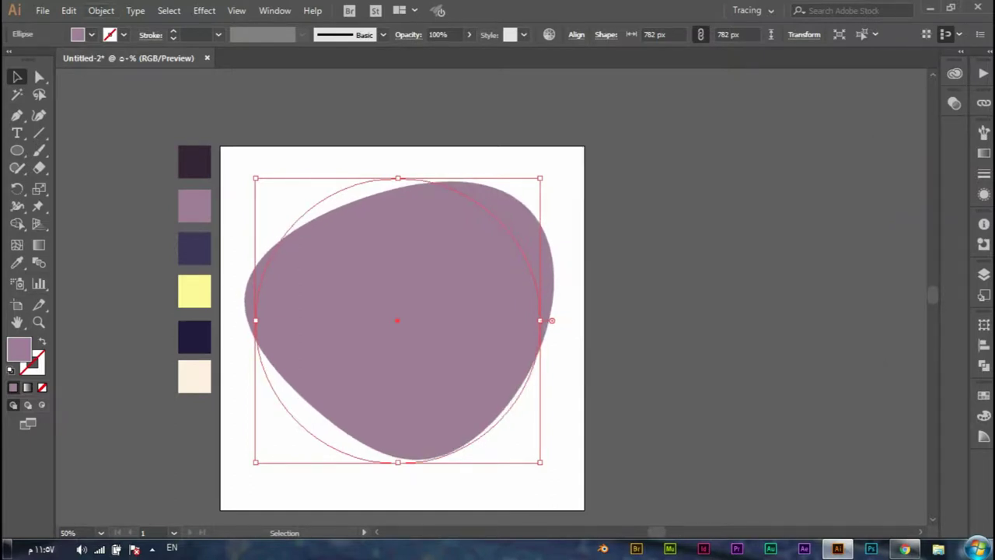
- Expand the warped blob's appearance into a plain path and nudge it down slightly
{"action": "left_click", "coordinate": [101, 10]}
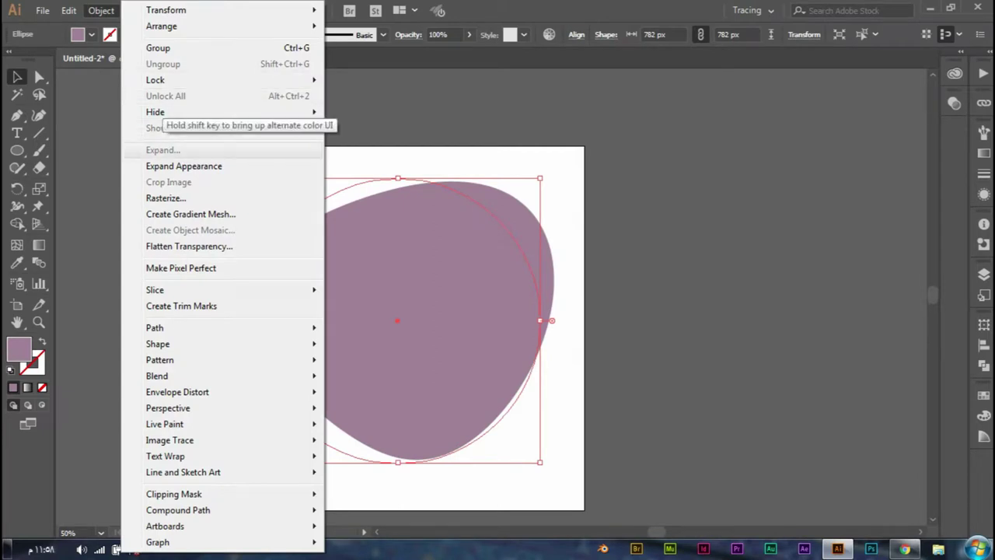
{"action": "left_click", "coordinate": [183, 165]}
{"action": "key", "text": "ctrl+shift+a"}
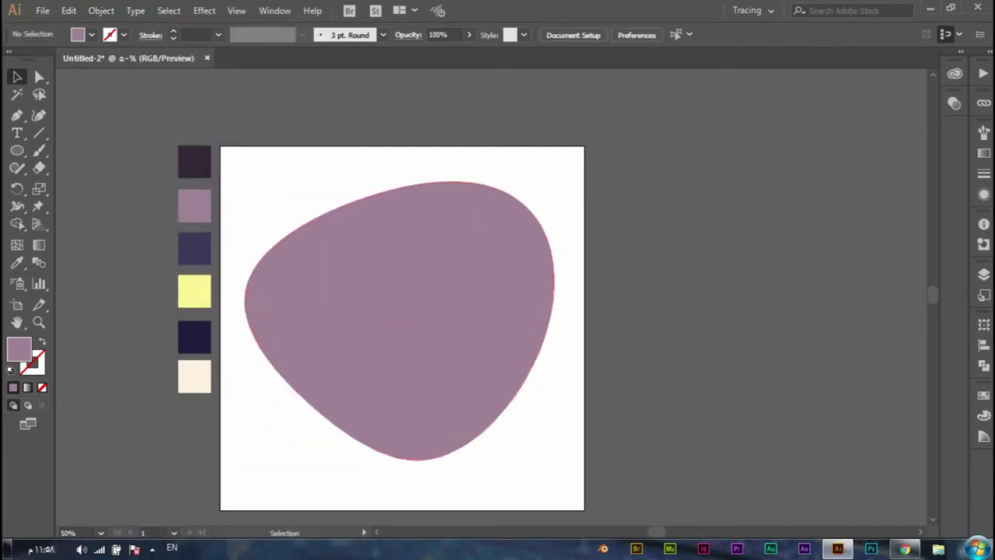
{"action": "key", "text": "ctrl+a"}
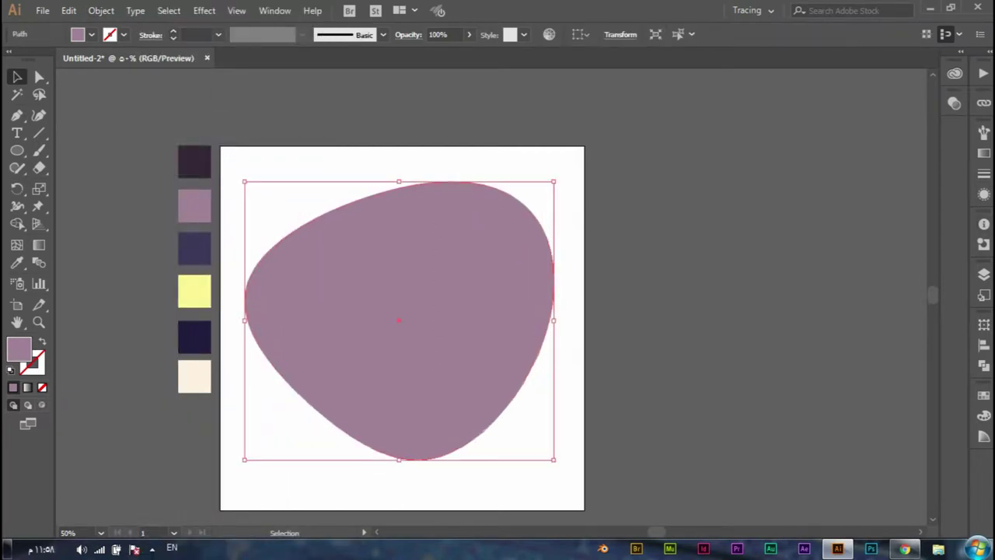
{"action": "key", "text": "Down"}
{"action": "key", "text": "Down"}
{"action": "key", "text": "Down"}
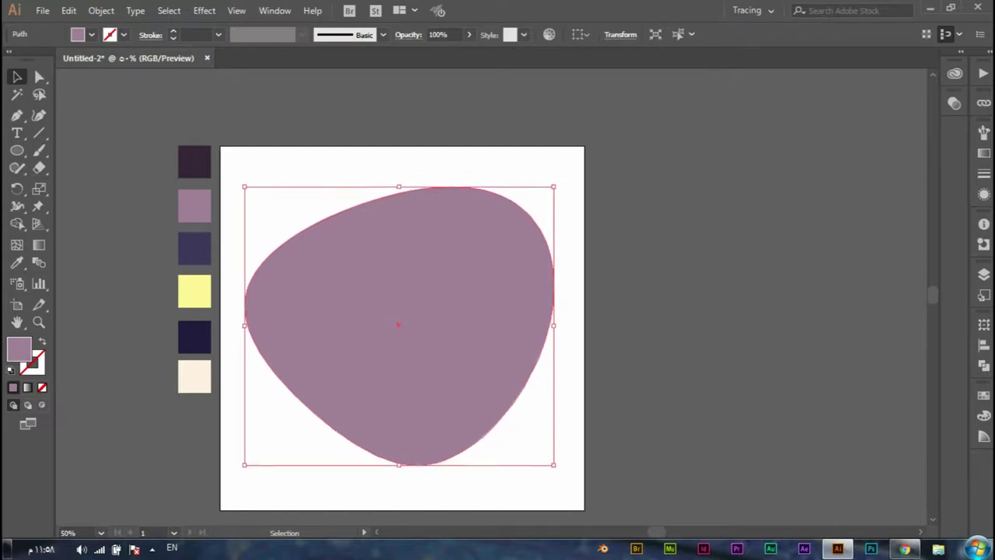
{"action": "key", "text": "Down"}
{"action": "key", "text": "Down"}
- Add a new empty Layer 4 above the blob
{"action": "key", "text": "F7"}
{"action": "key", "text": "ctrl+shift+a"}
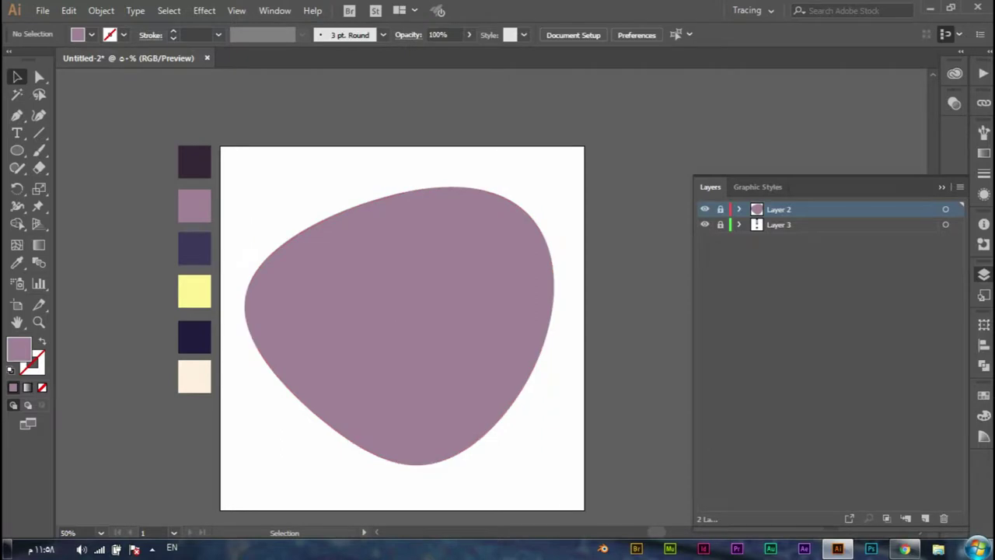
{"action": "key", "text": "ctrl+l"}
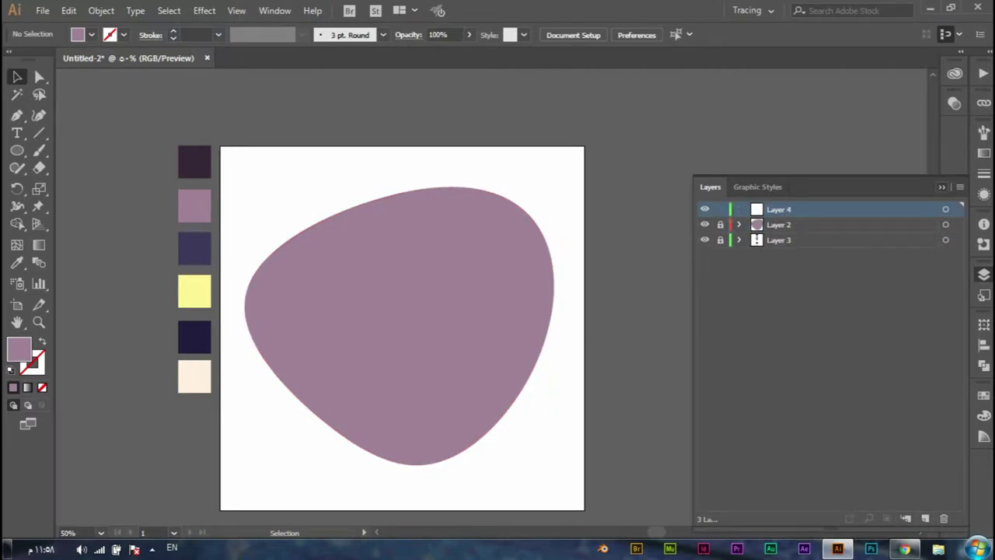
{"action": "key", "text": "F7"}
- Draw a dark plum circle on the blob's upper left and scale it toward 242 px
{"action": "key", "text": "l"}
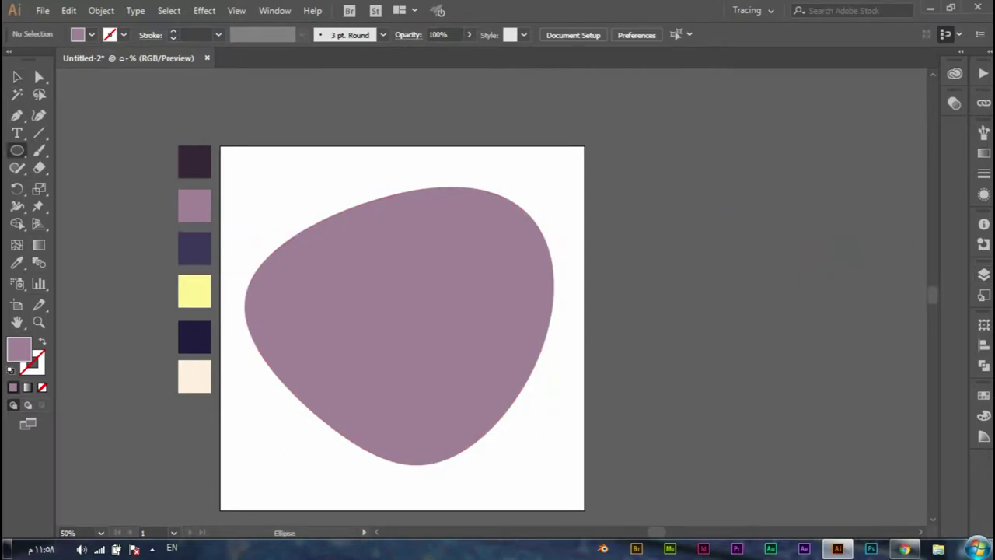
{"action": "mouse_move", "coordinate": [386, 301]}
{"action": "left_mouse_down"}
{"action": "mouse_move", "coordinate": [454, 235]}
{"action": "mouse_move", "coordinate": [447, 241]}
{"action": "left_mouse_up"}
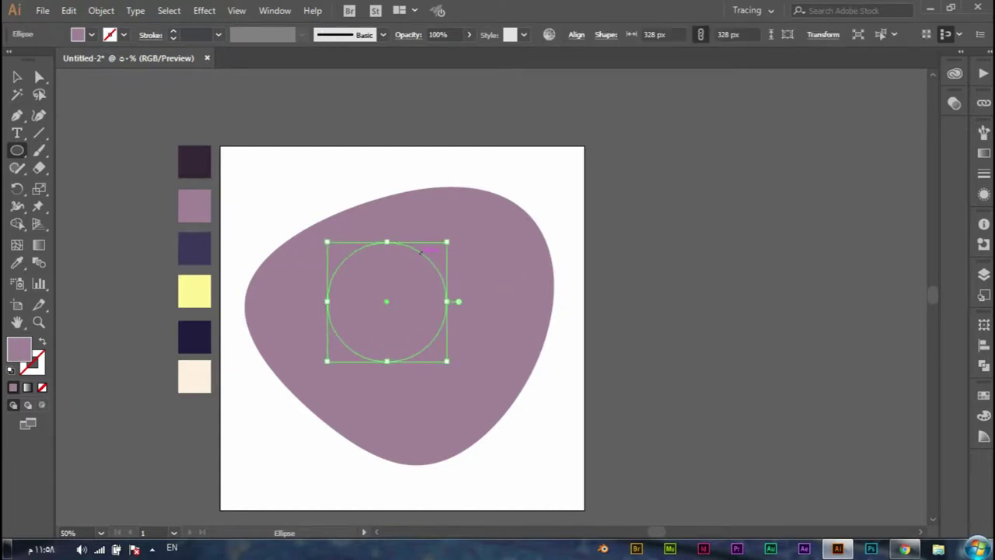
{"action": "left_click", "coordinate": [17, 263]}
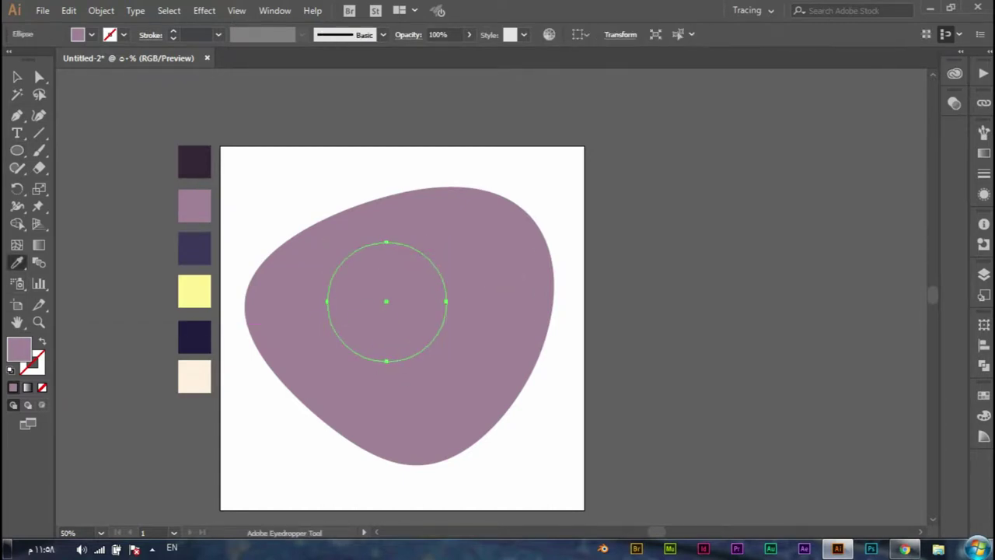
{"action": "left_click", "coordinate": [194, 162]}
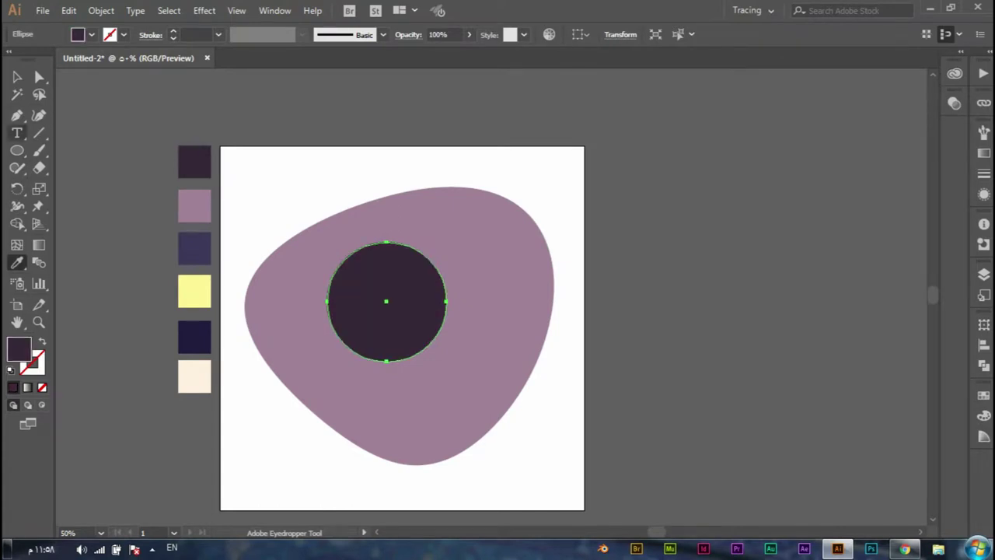
{"action": "left_click", "coordinate": [17, 76]}
{"action": "scroll", "coordinate": [274, 306], "scroll_direction": "up", "scroll_amount": 1}
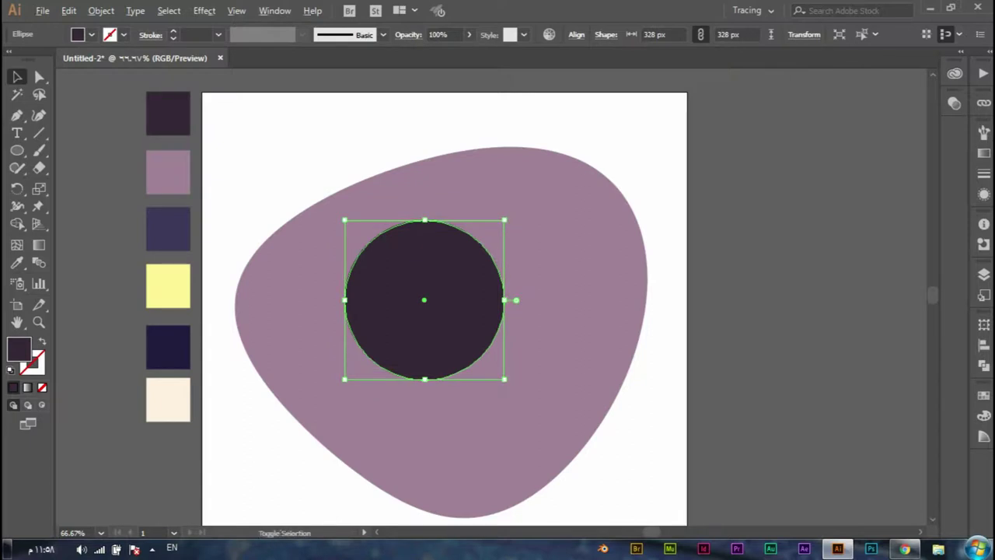
{"action": "left_click_drag", "start_coordinate": [506, 219], "coordinate": [476, 241]}
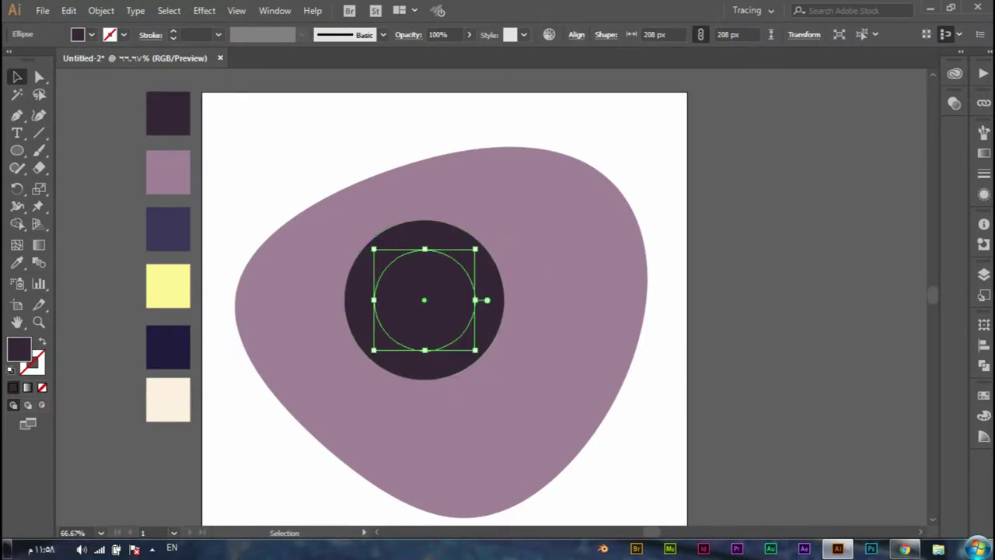
- Recolour the concentric circles: yellow for the middle ring, cream for the inner 208 px circle
{"action": "key", "text": "i"}
{"action": "left_click", "coordinate": [168, 285]}
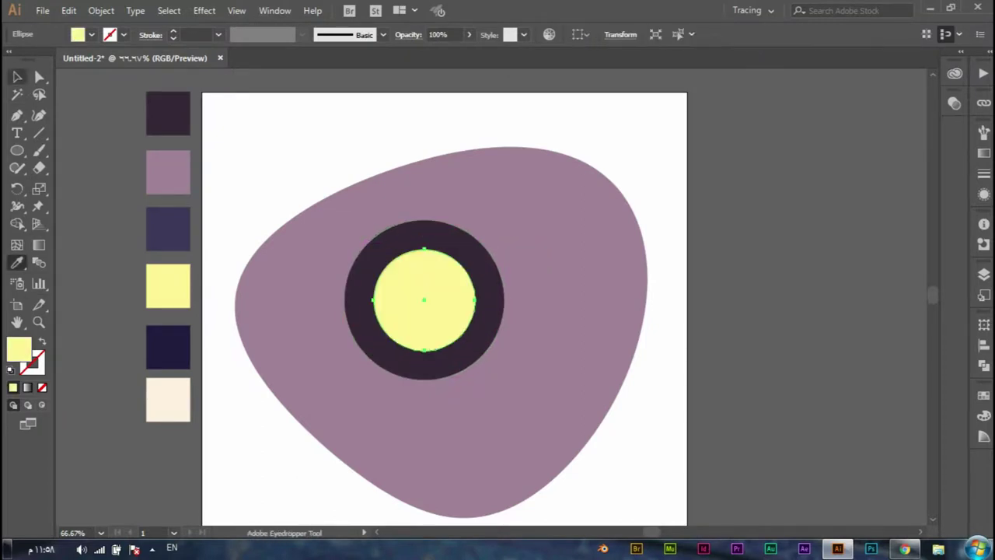
{"action": "left_click", "coordinate": [17, 77]}
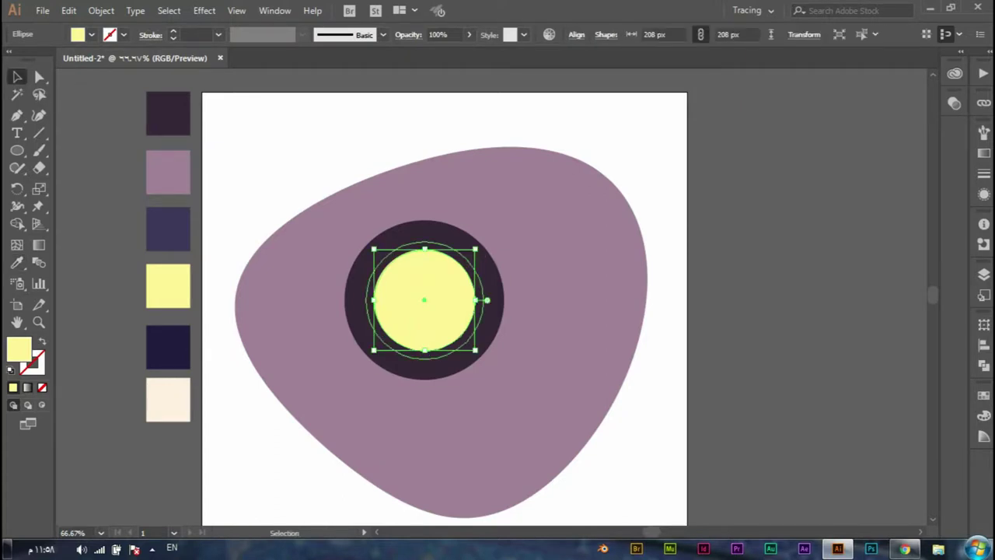
{"action": "left_click", "coordinate": [486, 299]}
{"action": "left_click", "coordinate": [17, 263]}
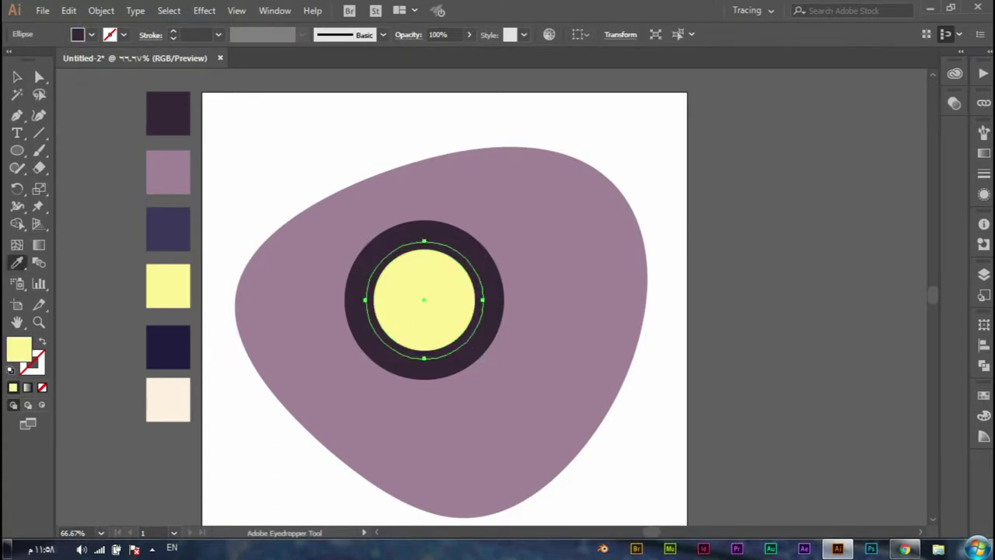
{"action": "left_click", "coordinate": [168, 285]}
{"action": "left_click", "coordinate": [17, 77]}
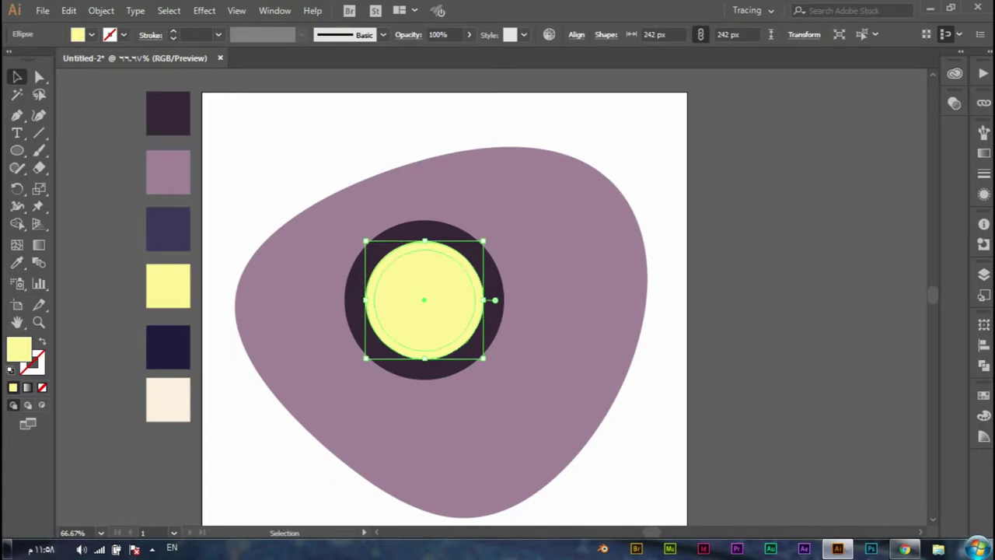
{"action": "left_click_drag", "start_coordinate": [483, 241], "coordinate": [476, 249]}
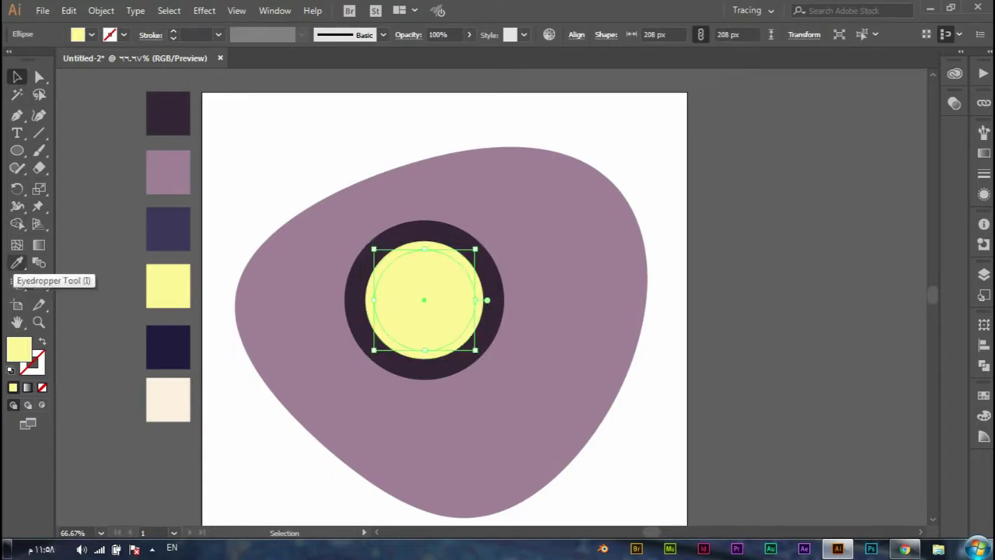
{"action": "left_click", "coordinate": [17, 263]}
{"action": "left_click", "coordinate": [168, 400]}
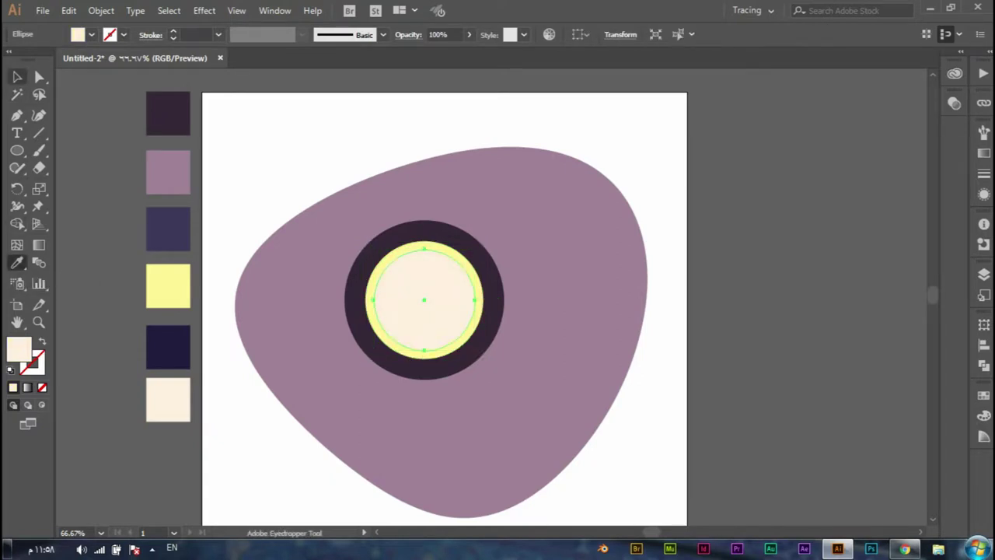
- Resize the yellow ring circle and enlarge the cream centre to 218 px
{"action": "key", "text": "v"}
{"action": "key", "text": "ctrl+shift+a"}
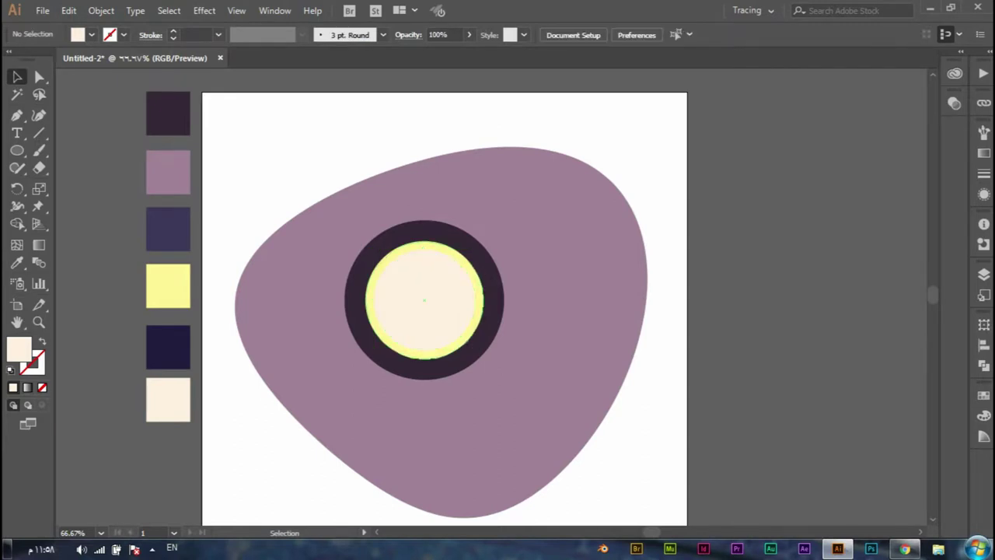
{"action": "left_click", "coordinate": [481, 289]}
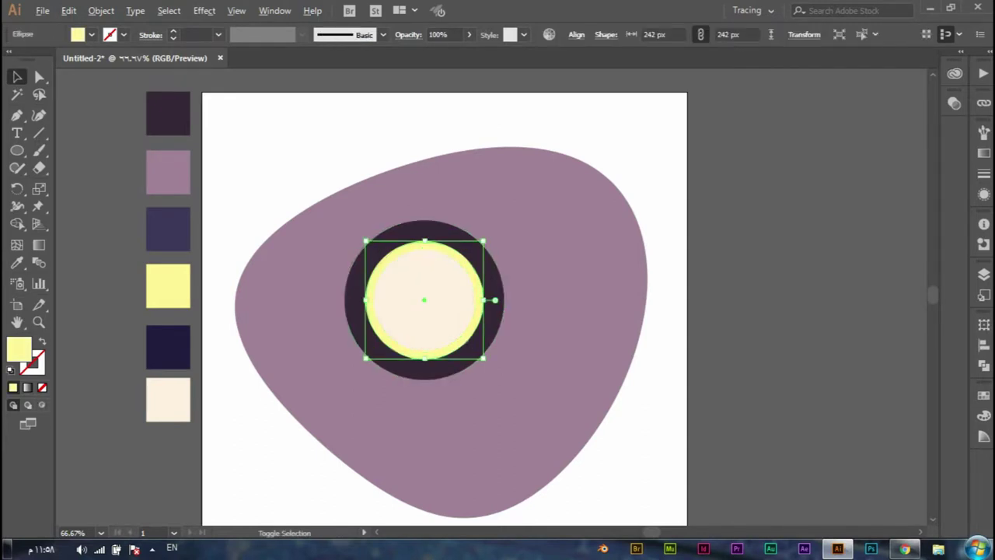
{"action": "left_click_drag", "start_coordinate": [483, 241], "coordinate": [475, 249]}
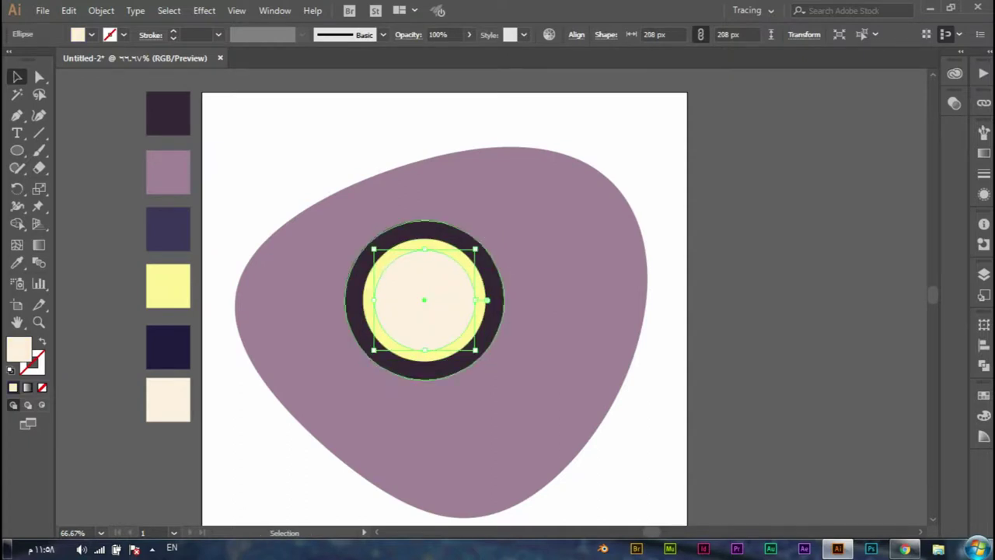
{"action": "mouse_move", "coordinate": [475, 249]}
{"action": "left_mouse_down"}
{"action": "mouse_move", "coordinate": [489, 248]}
{"action": "mouse_move", "coordinate": [477, 248]}
{"action": "left_mouse_up"}
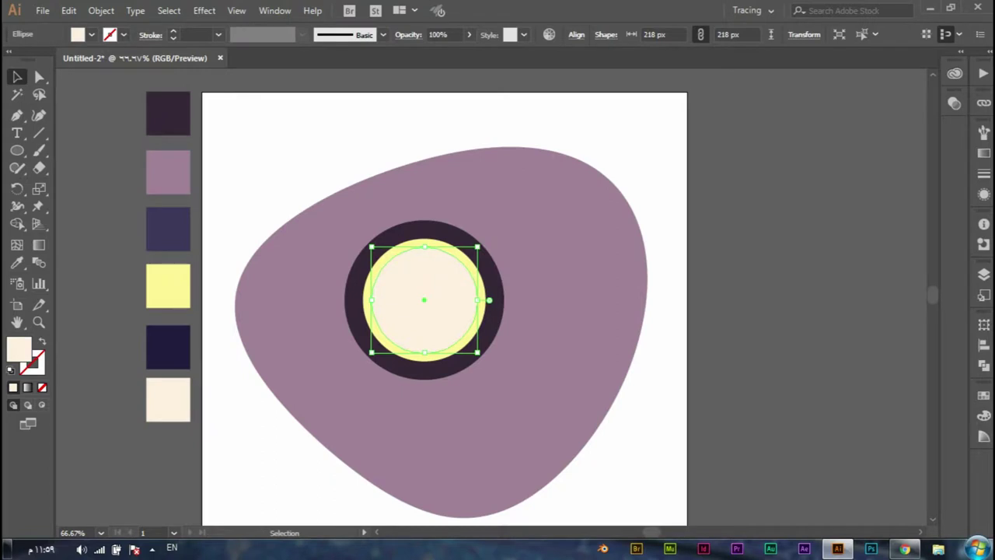
{"action": "key", "text": "ctrl+shift+a"}
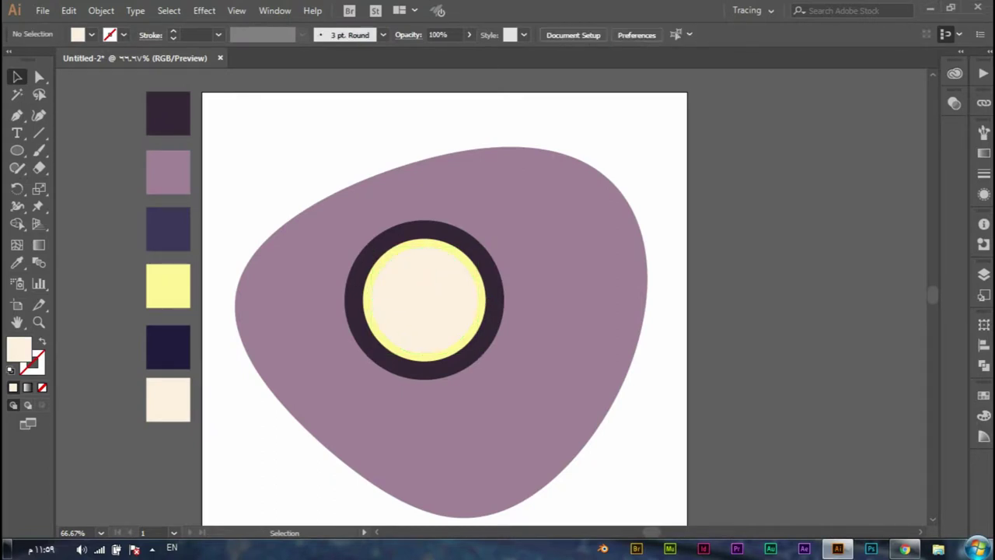
- Split the cream centre off with Shape Builder and lower its opacity
{"action": "left_click", "coordinate": [426, 303]}
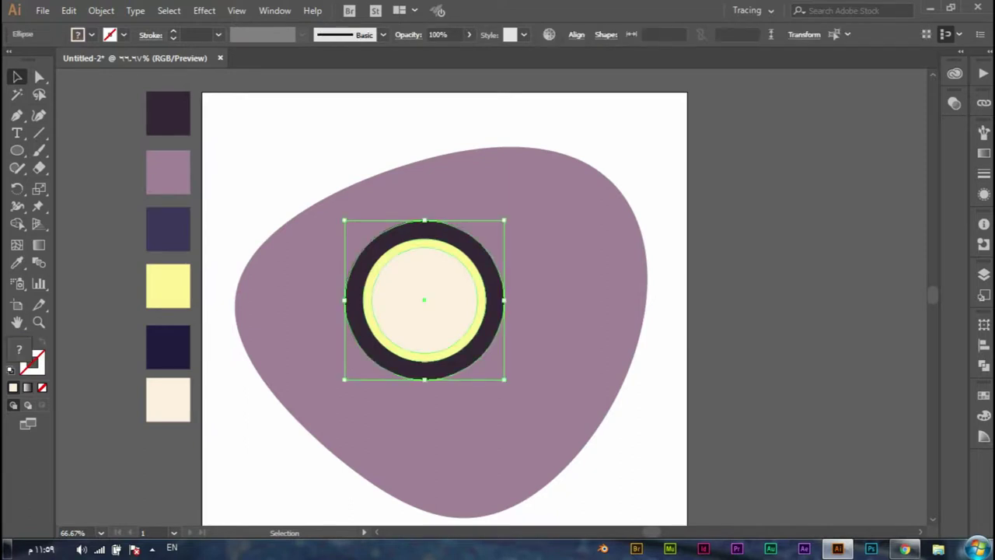
{"action": "key", "text": "shift+m"}
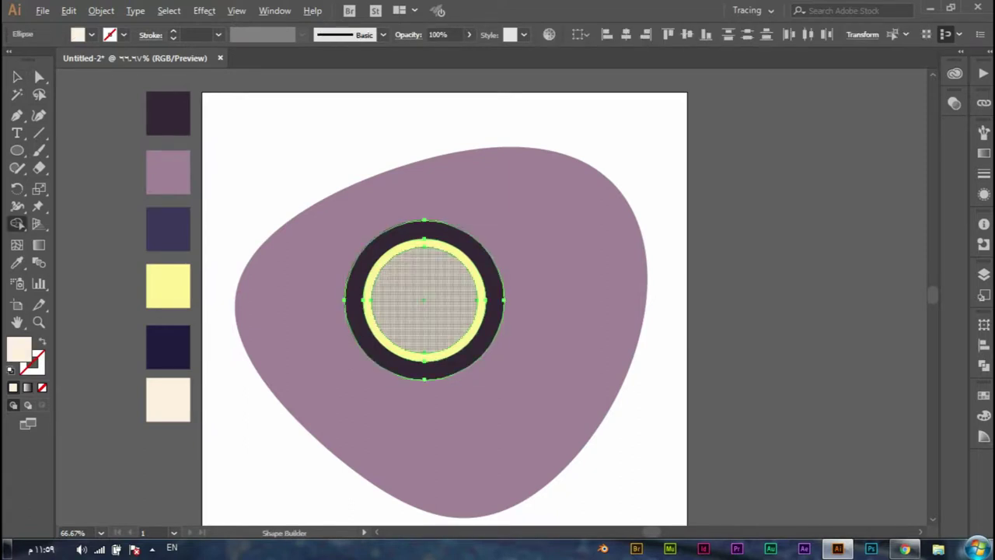
{"action": "left_click", "coordinate": [424, 299]}
{"action": "key", "text": "v"}
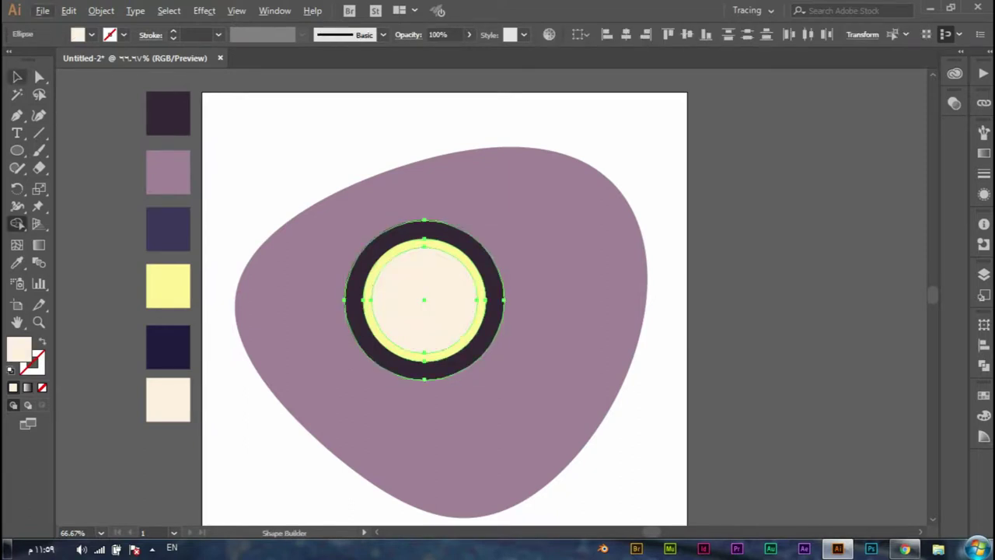
{"action": "key", "text": "ctrl+shift+a"}
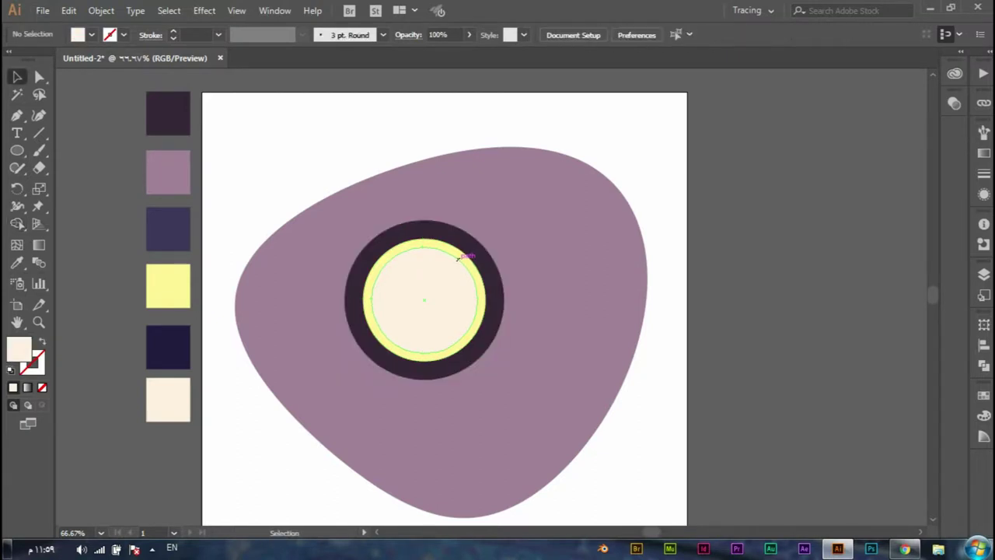
{"action": "left_click", "coordinate": [365, 311]}
{"action": "left_click", "coordinate": [424, 299]}
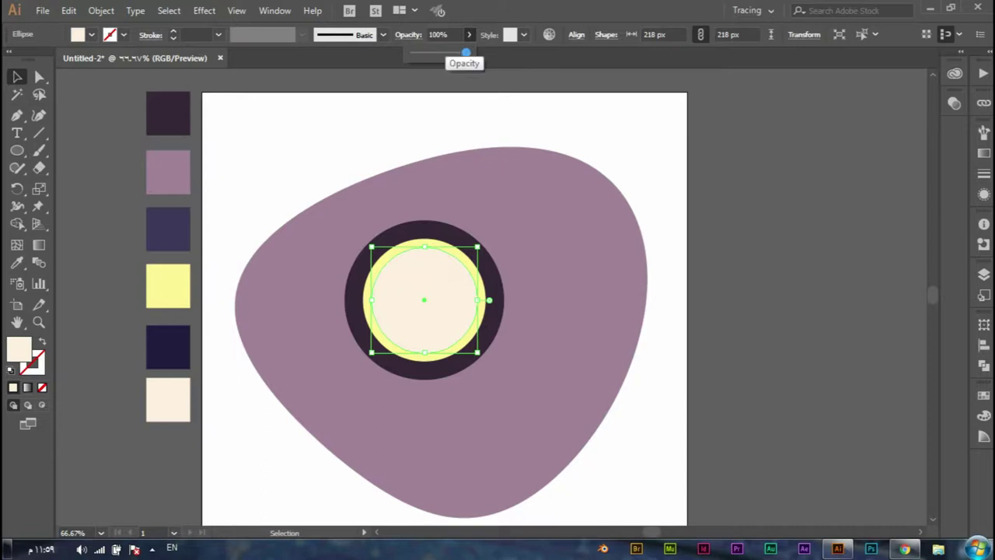
{"action": "left_click", "coordinate": [440, 34]}
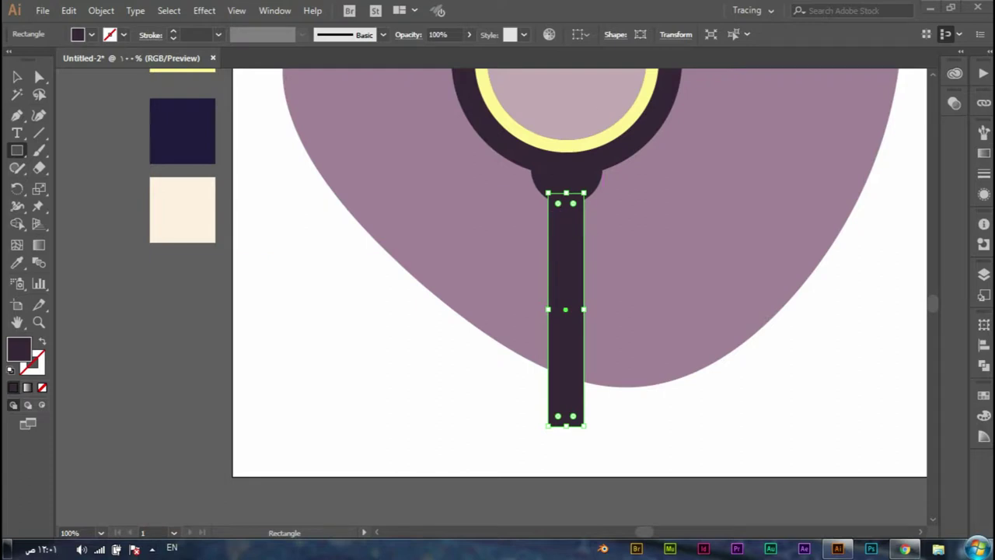
- Push the handle bar's bottom-right anchor outward five nudges to the right
{"action": "left_click", "coordinate": [17, 76]}
{"action": "left_click", "coordinate": [567, 306]}
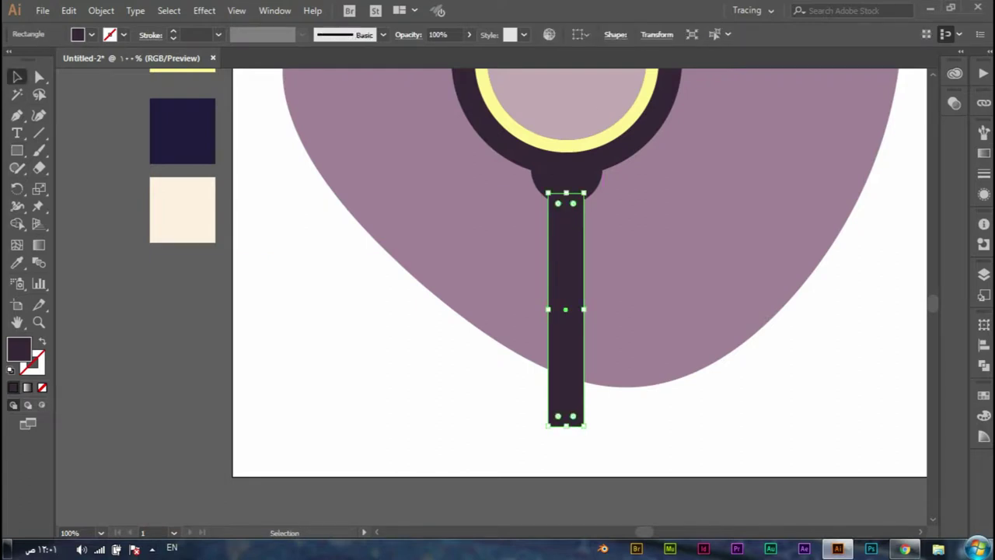
{"action": "key", "text": "a"}
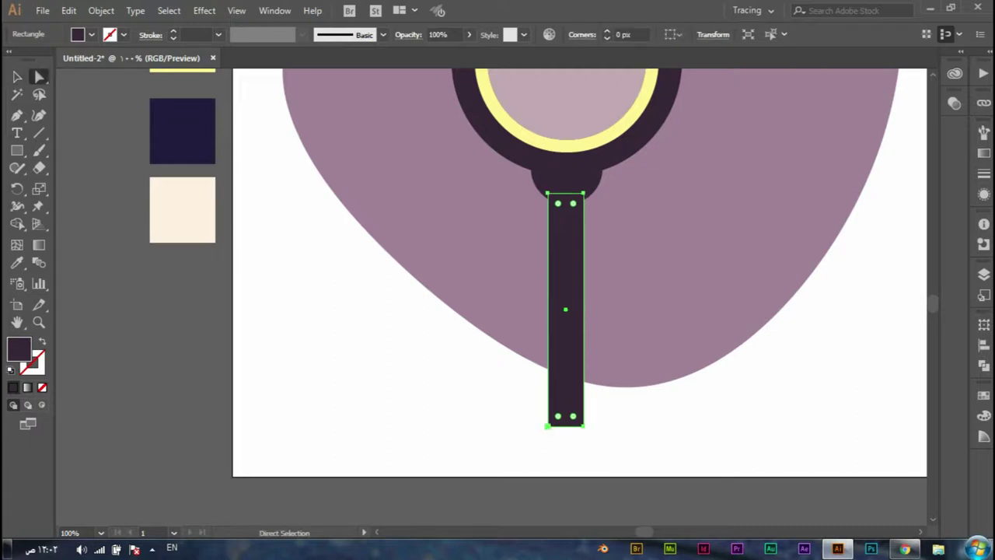
{"action": "left_click_drag", "start_coordinate": [630, 423], "coordinate": [575, 423]}
{"action": "key", "text": "Right"}
{"action": "key", "text": "Right"}
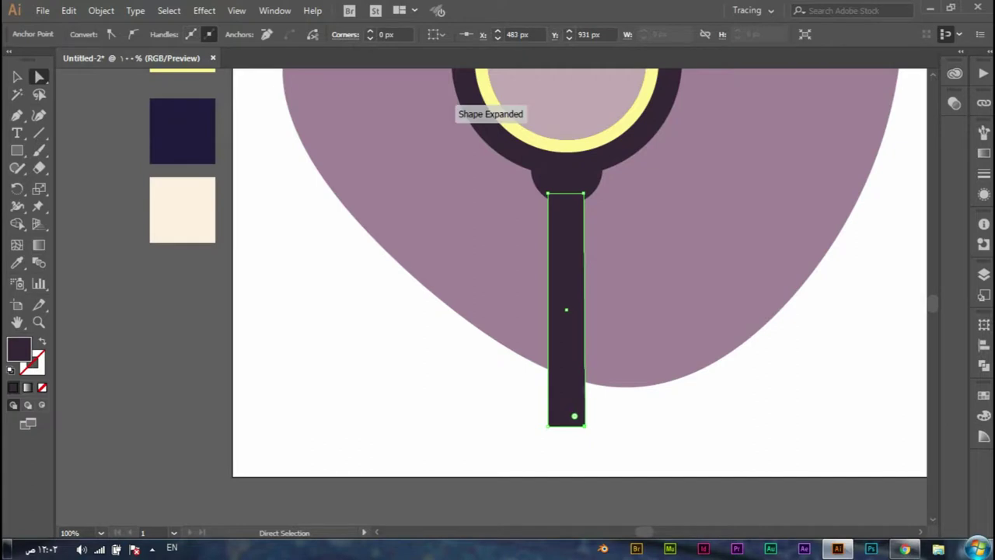
{"action": "key", "text": "Right"}
{"action": "key", "text": "Right"}
{"action": "key", "text": "Right"}
{"action": "key", "text": "Right"}
{"action": "key", "text": "Right"}
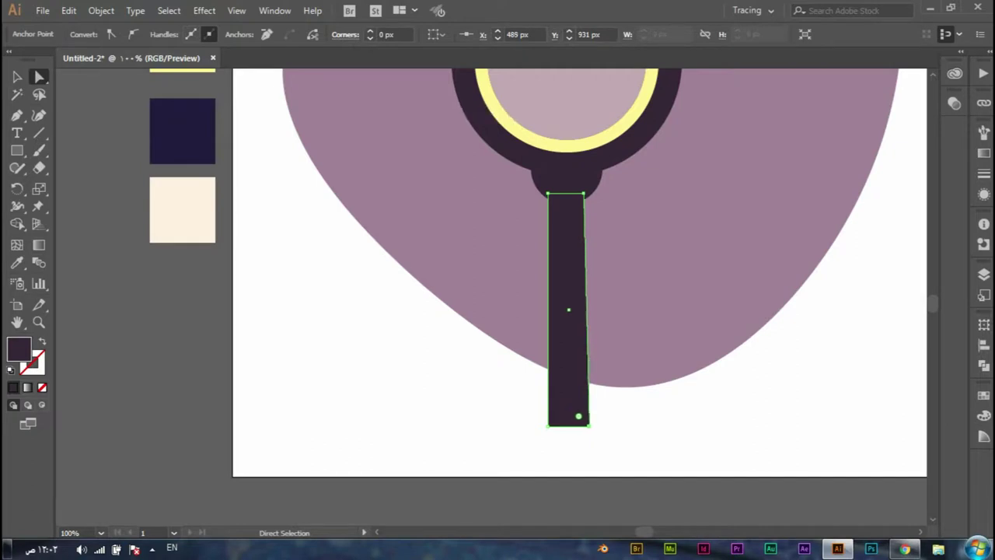
{"action": "key", "text": "Right"}
{"action": "key", "text": "Right"}
{"action": "key", "text": "Right"}
{"action": "key", "text": "Right"}
{"action": "key", "text": "Right"}
{"action": "key", "text": "Right"}
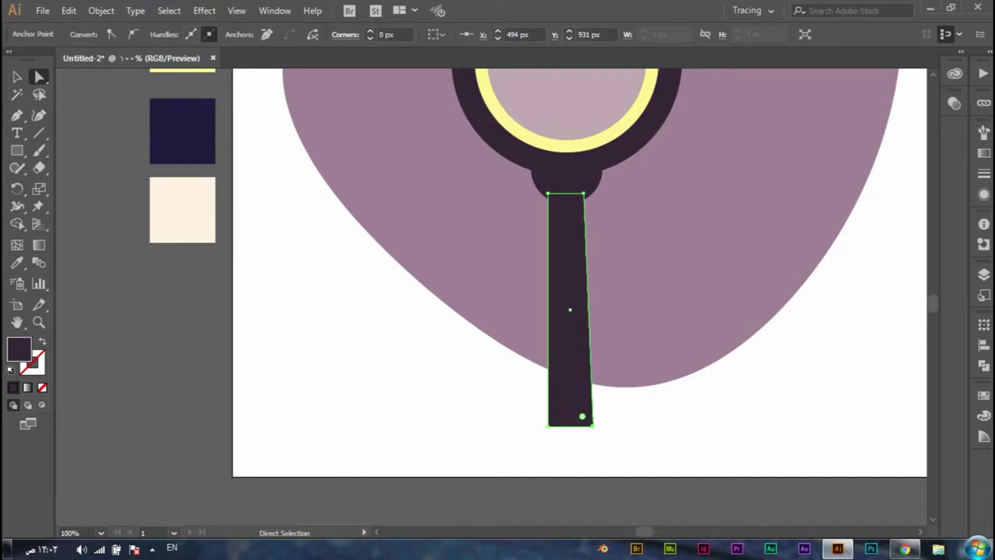
{"action": "key", "text": "Right"}
{"action": "key", "text": "Right"}
{"action": "key", "text": "Right"}
{"action": "key", "text": "Right"}
{"action": "key", "text": "Right"}
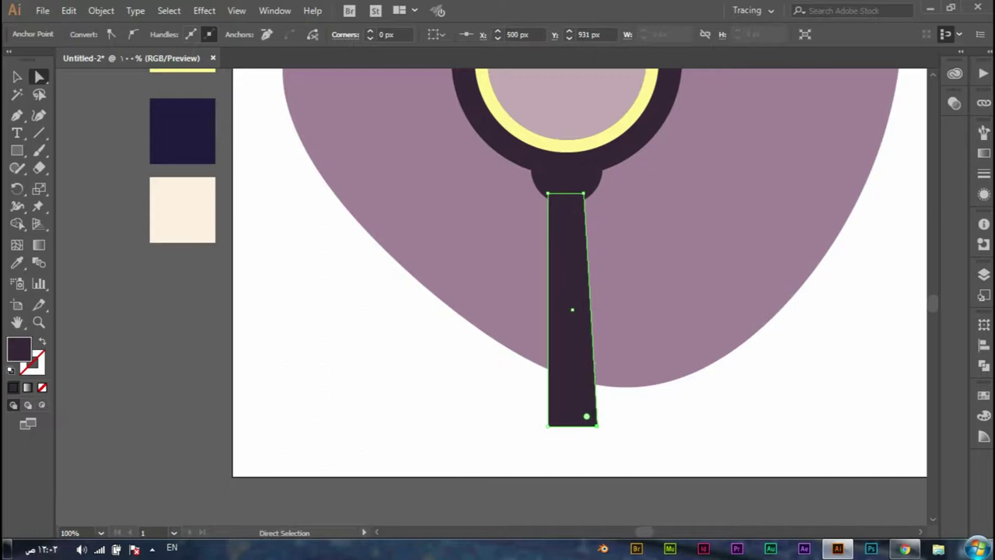
{"action": "key", "text": "Right"}
- Push the handle bar's bottom-left anchor outward three nudges to the left
{"action": "left_click_drag", "start_coordinate": [536, 447], "coordinate": [558, 412]}
{"action": "key", "text": "Left"}
{"action": "key", "text": "Left"}
{"action": "key", "text": "Left"}
{"action": "key", "text": "Left"}
{"action": "key", "text": "Left"}
{"action": "key", "text": "Left"}
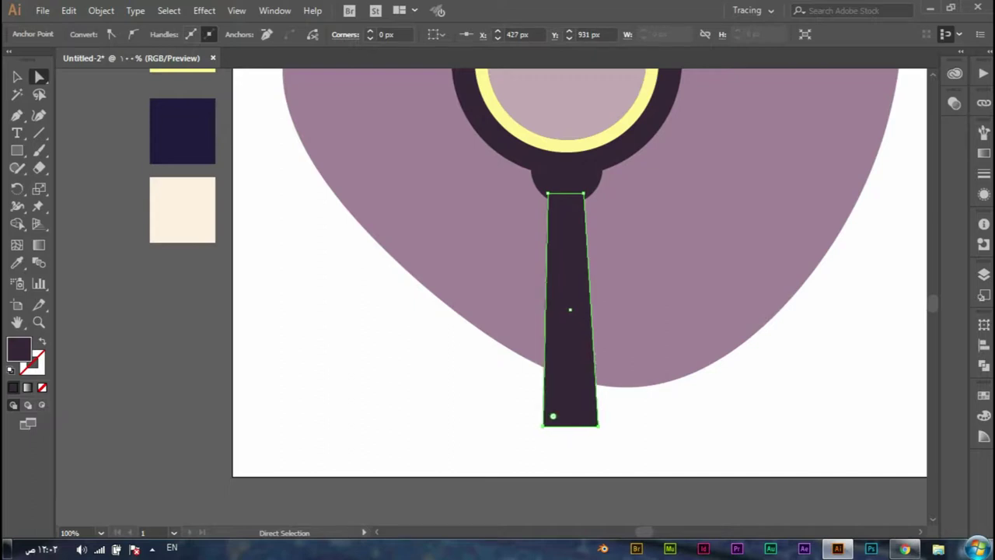
{"action": "key", "text": "Left"}
{"action": "key", "text": "Left"}
{"action": "key", "text": "Left"}
{"action": "key", "text": "Left"}
{"action": "key", "text": "Left"}
{"action": "key", "text": "Left"}
{"action": "key", "text": "Left"}
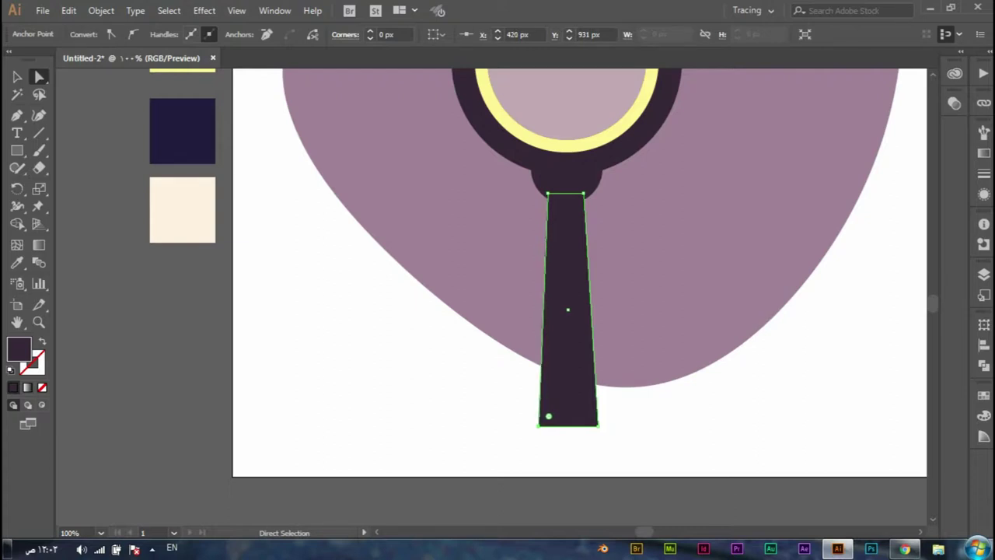
{"action": "key", "text": "Left"}
{"action": "key", "text": "Left"}
{"action": "key", "text": "Left"}
{"action": "key", "text": "Left"}
{"action": "key", "text": "Left"}
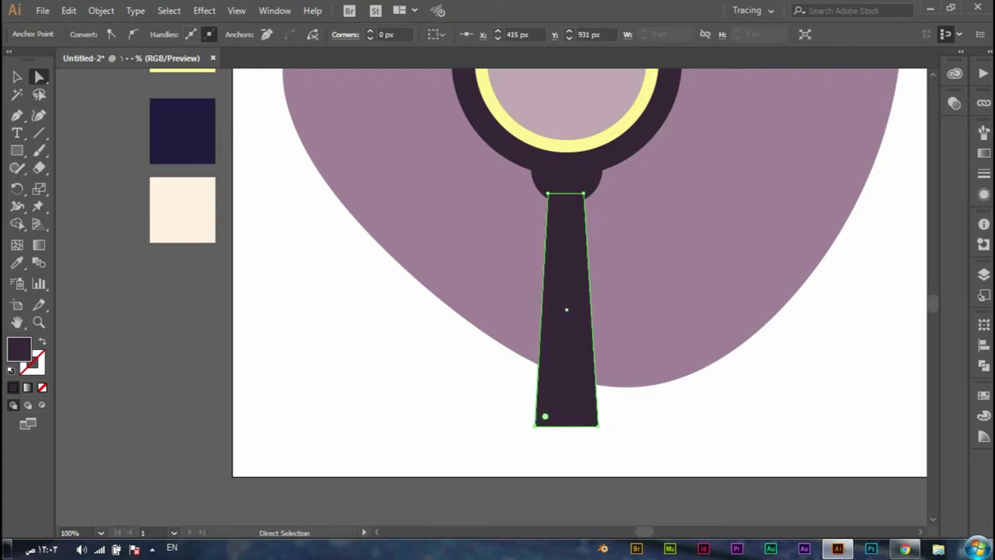
{"action": "key", "text": "ctrl+shift+a"}
- Round the handle bar's corners and move it slightly down
{"action": "left_click", "coordinate": [566, 350]}
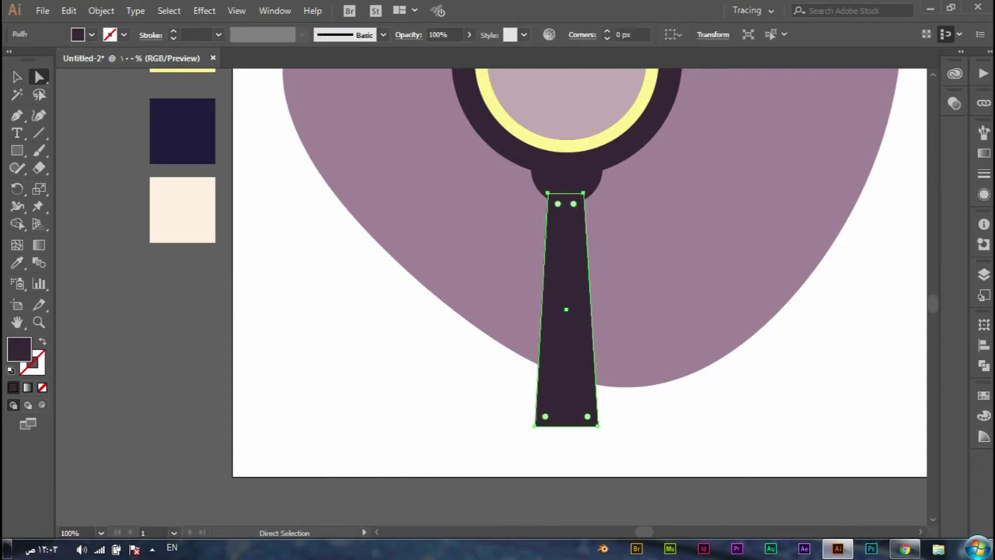
{"action": "left_click_drag", "start_coordinate": [587, 417], "coordinate": [575, 405]}
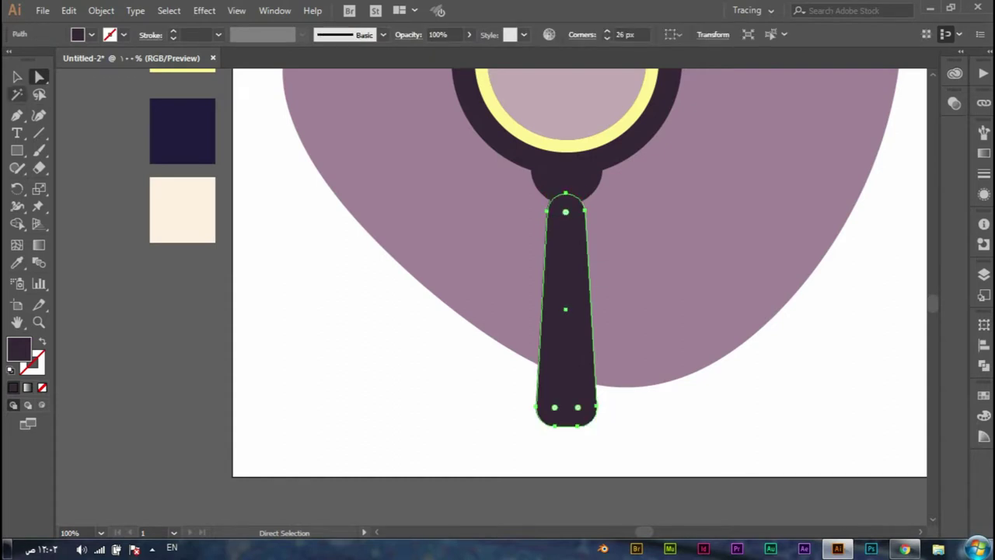
{"action": "key", "text": "v"}
{"action": "key", "text": "ctrl+shift+a"}
{"action": "left_click_drag", "start_coordinate": [566, 306], "coordinate": [566, 320]}
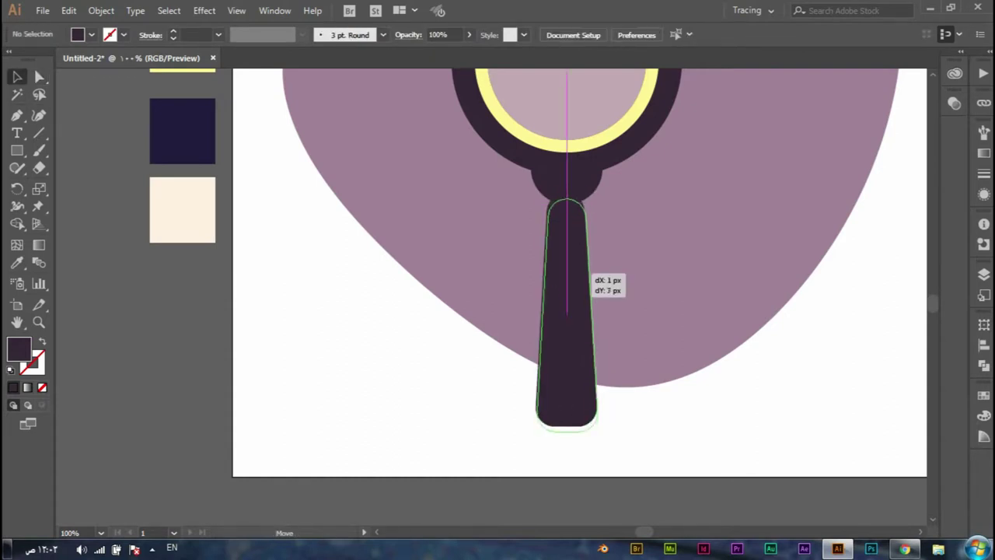
{"action": "key", "text": "ctrl+shift+a"}
- Draw a 63 × 29 px dark rectangle beside the handle and round it into a 14.5 px-corner pill
{"action": "key", "text": "m"}
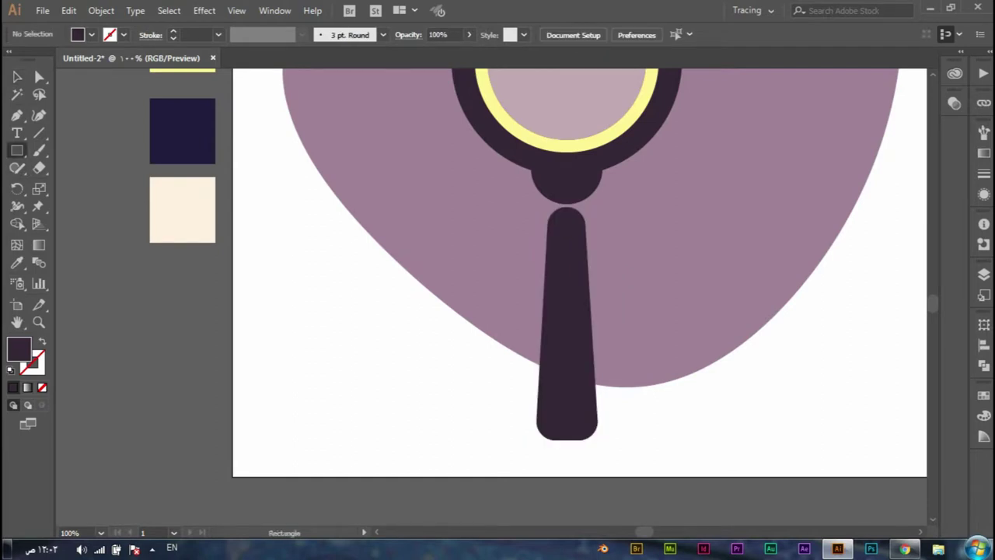
{"action": "left_click_drag", "start_coordinate": [420, 216], "coordinate": [468, 238]}
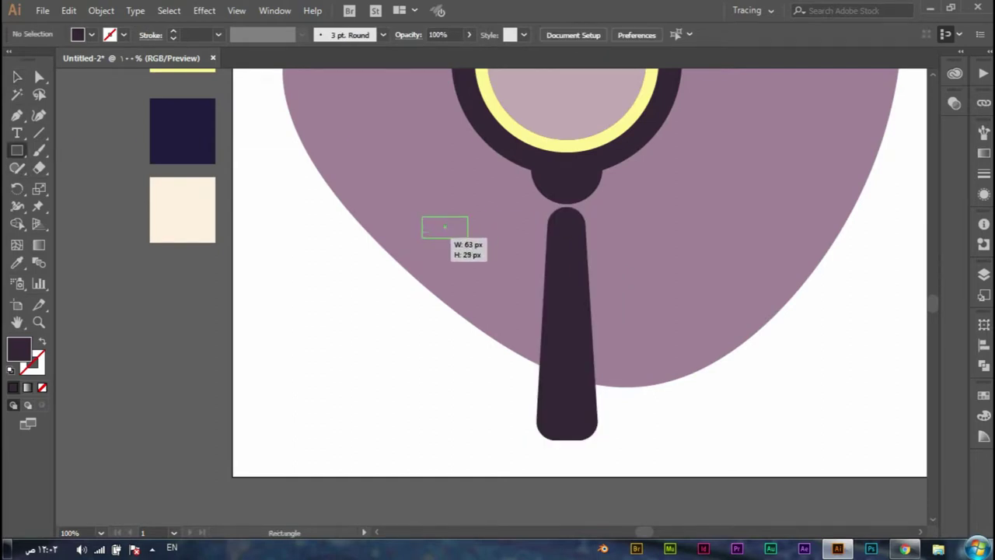
{"action": "key", "text": "v"}
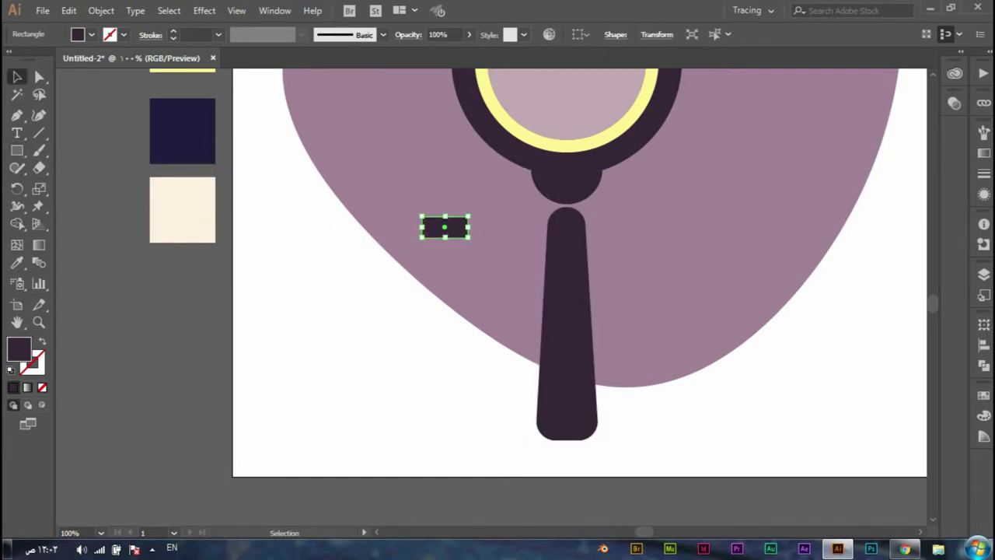
{"action": "key", "text": "ctrl+shift+a"}
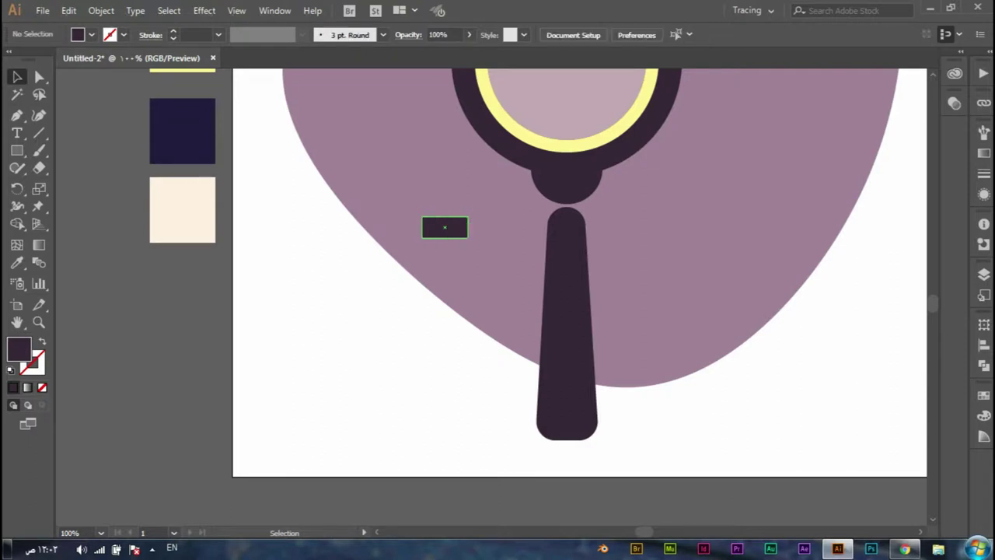
{"action": "left_click", "coordinate": [445, 227]}
{"action": "key", "text": "a"}
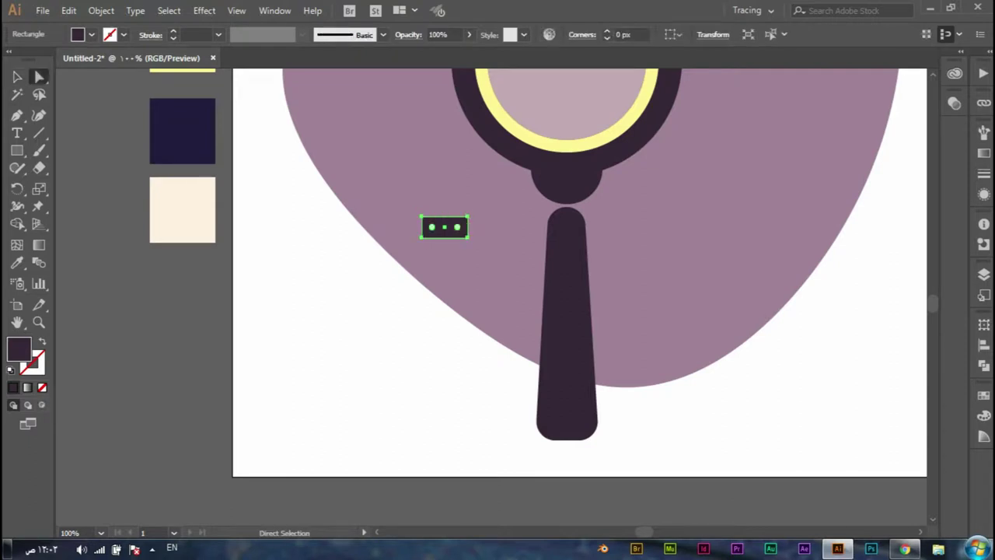
{"action": "left_click_drag", "start_coordinate": [457, 227], "coordinate": [445, 227]}
{"action": "key", "text": "v"}
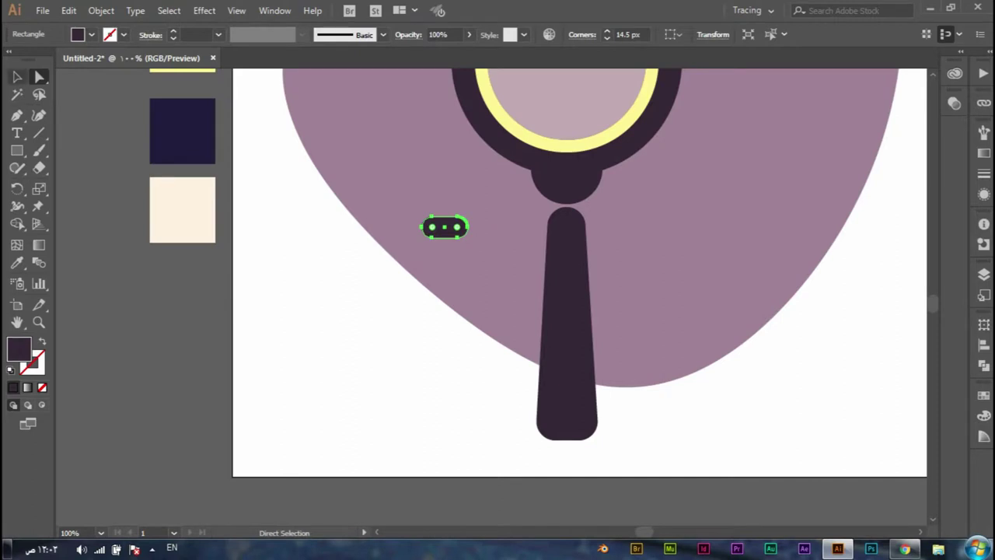
{"action": "scroll", "coordinate": [445, 227], "scroll_direction": "up", "scroll_amount": 1}
{"action": "scroll", "coordinate": [415, 226], "scroll_direction": "up", "scroll_amount": 2}
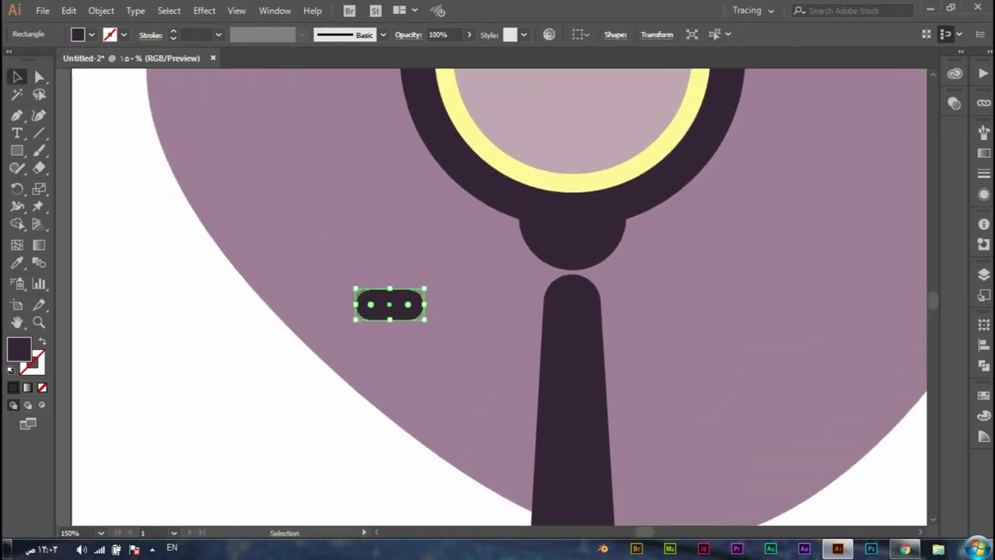
- Place the pill at the top of the handle and nudge both up under the knob
{"action": "mouse_move", "coordinate": [388, 304]}
{"action": "left_mouse_down"}
{"action": "mouse_move", "coordinate": [575, 265]}
{"action": "mouse_move", "coordinate": [570, 283]}
{"action": "left_mouse_up"}
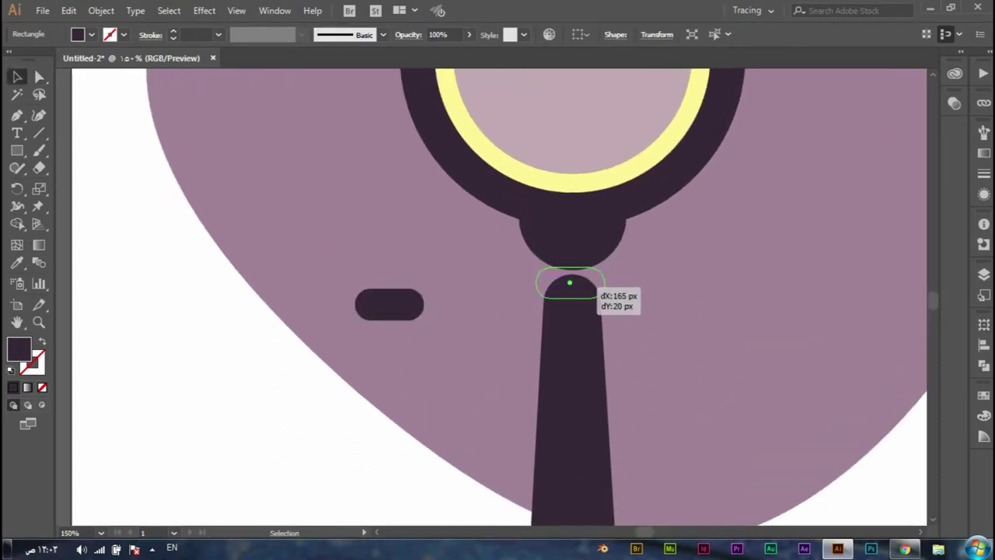
{"action": "left_click_drag", "start_coordinate": [570, 283], "coordinate": [570, 273]}
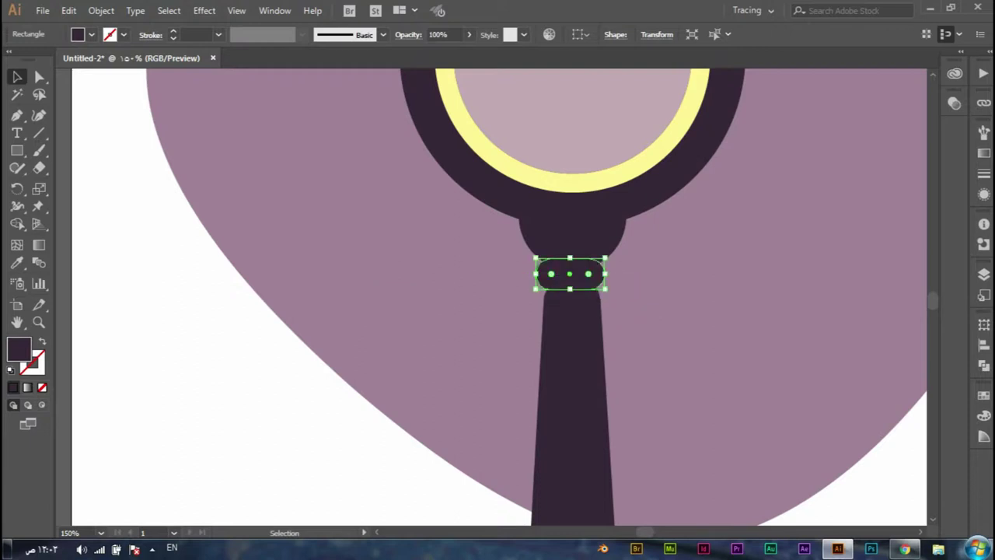
{"action": "key", "text": "ctrl+shift+a"}
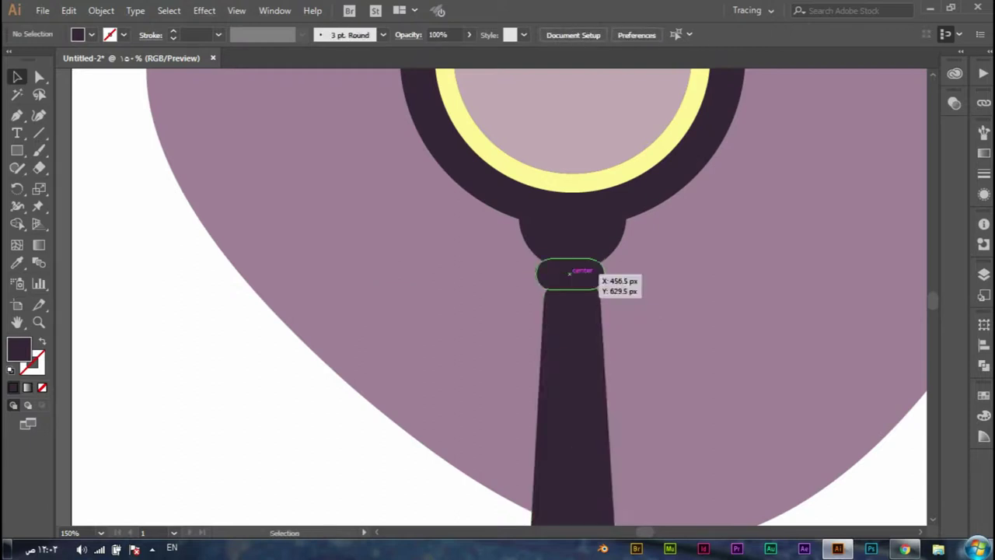
{"action": "left_click", "coordinate": [573, 271]}
{"action": "left_click", "coordinate": [573, 349], "text": "shift"}
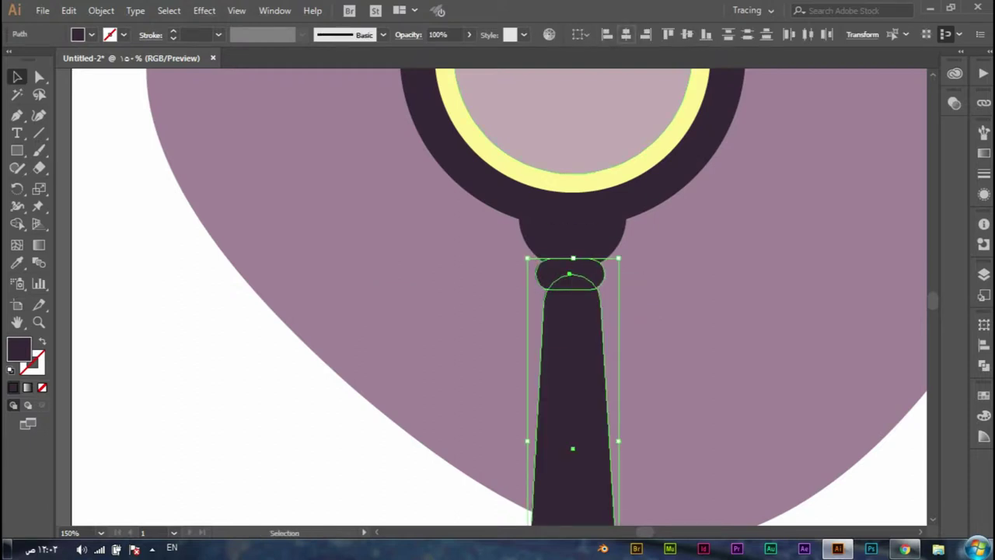
{"action": "left_click_drag", "start_coordinate": [587, 311], "coordinate": [592, 308]}
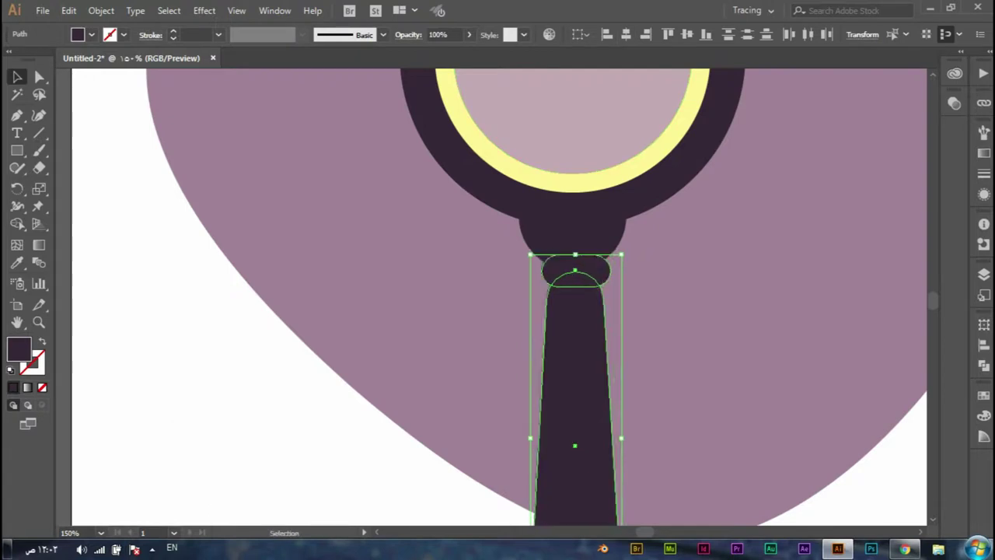
{"action": "left_click", "coordinate": [573, 233]}
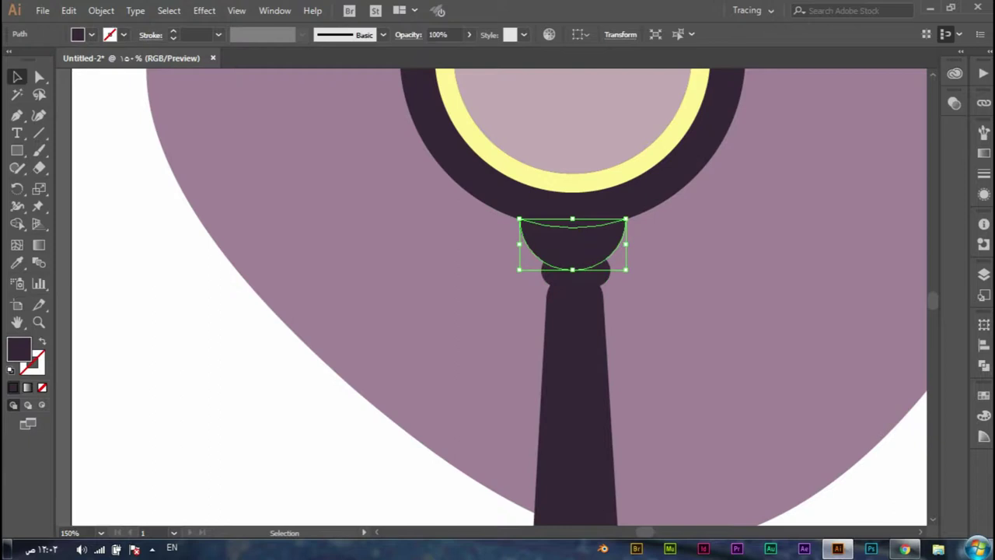
- Pull a vertical guide through the lens centre and nudge handle and pill onto it
{"action": "key", "text": "a"}
{"action": "key", "text": "ctrl+r"}
{"action": "key", "text": "v"}
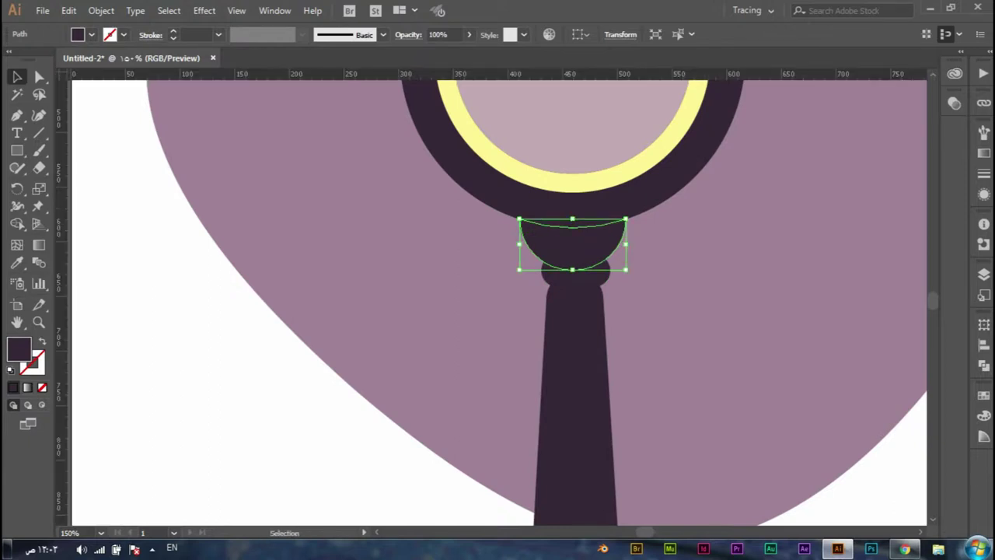
{"action": "left_click_drag", "start_coordinate": [62, 358], "coordinate": [572, 357]}
{"action": "left_click", "coordinate": [579, 362]}
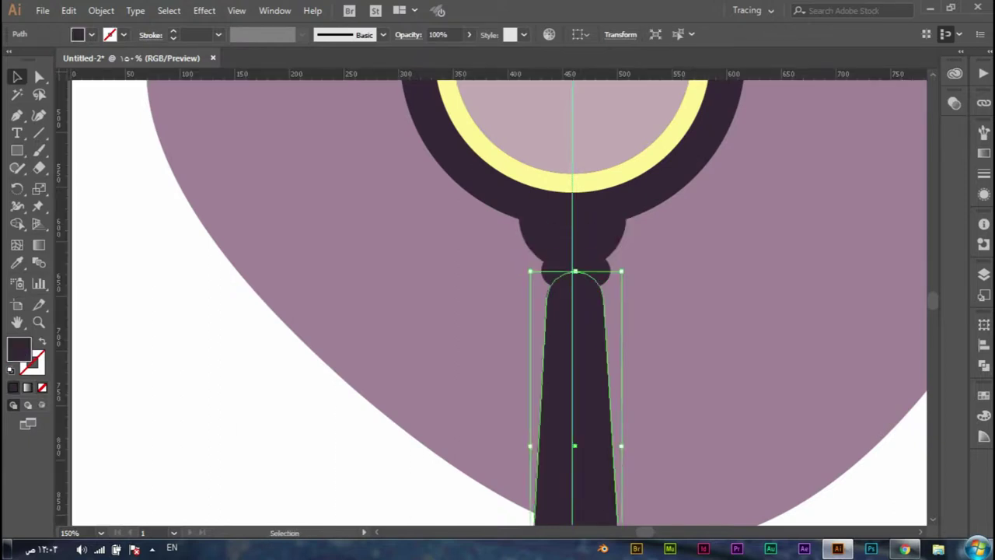
{"action": "left_click", "coordinate": [576, 265], "text": "shift"}
{"action": "key", "text": "Left"}
{"action": "key", "text": "Left"}
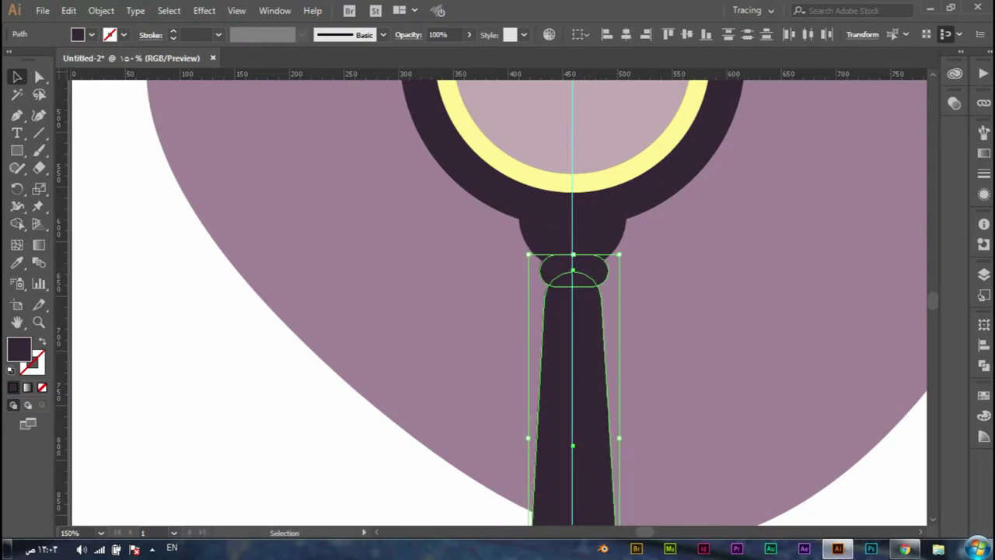
{"action": "key", "text": "Left"}
{"action": "key", "text": "Left"}
- Narrow the magnifier handle to about 68 px wide
{"action": "key", "text": "ctrl+minus"}
{"action": "key", "text": "ctrl+minus"}
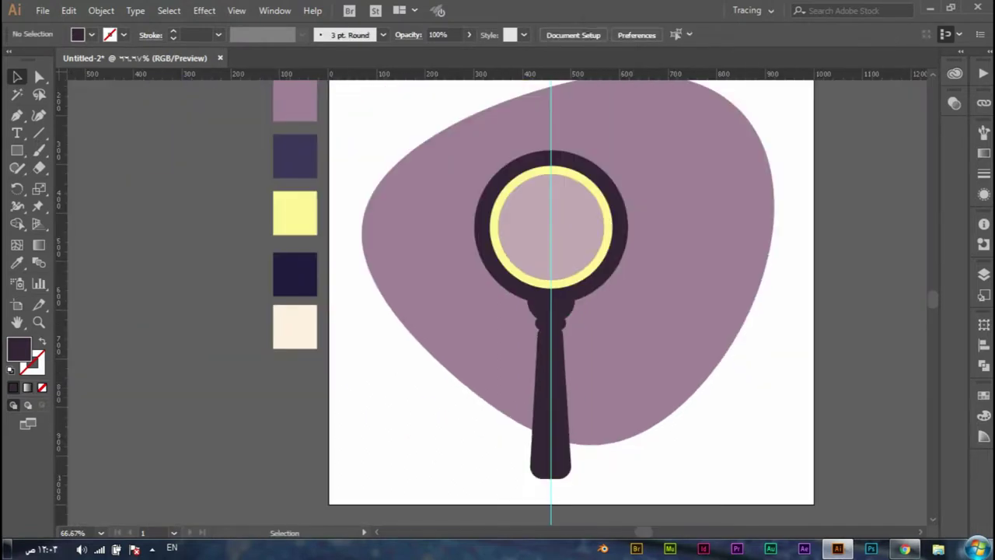
{"action": "key", "text": "ctrl+1"}
{"action": "left_click", "coordinate": [521, 408]}
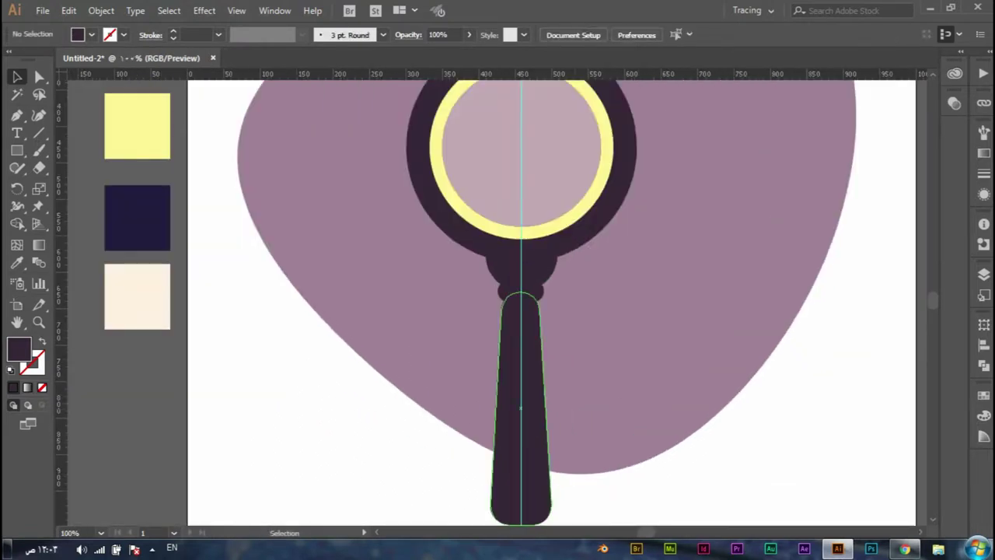
{"action": "left_click_drag", "start_coordinate": [550, 407], "coordinate": [546, 407]}
{"action": "key", "text": "ctrl+shift+a"}
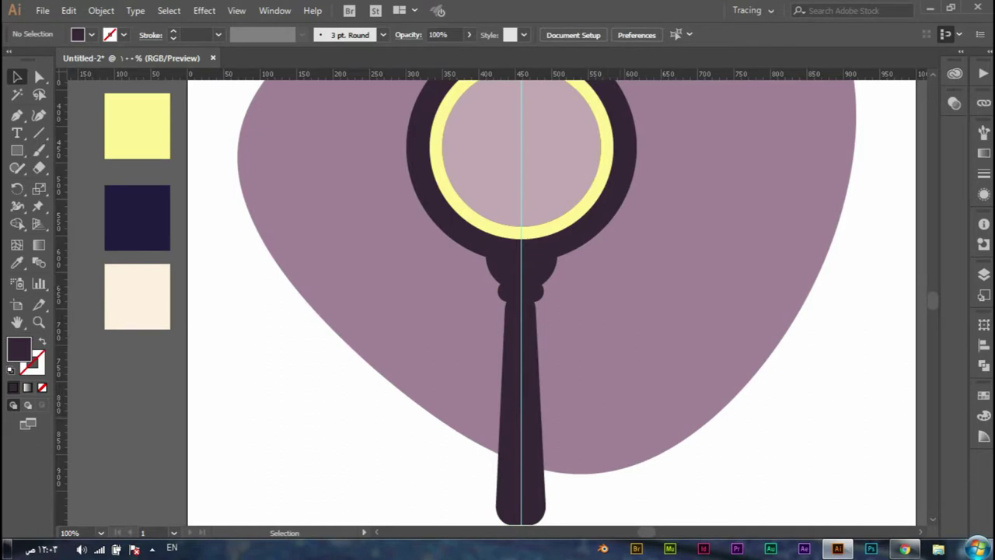
- Colour the collar at the handle top the pale yellow of the lens ring
{"action": "scroll", "coordinate": [521, 288], "scroll_direction": "down", "scroll_amount": 1}
{"action": "left_click", "coordinate": [521, 273]}
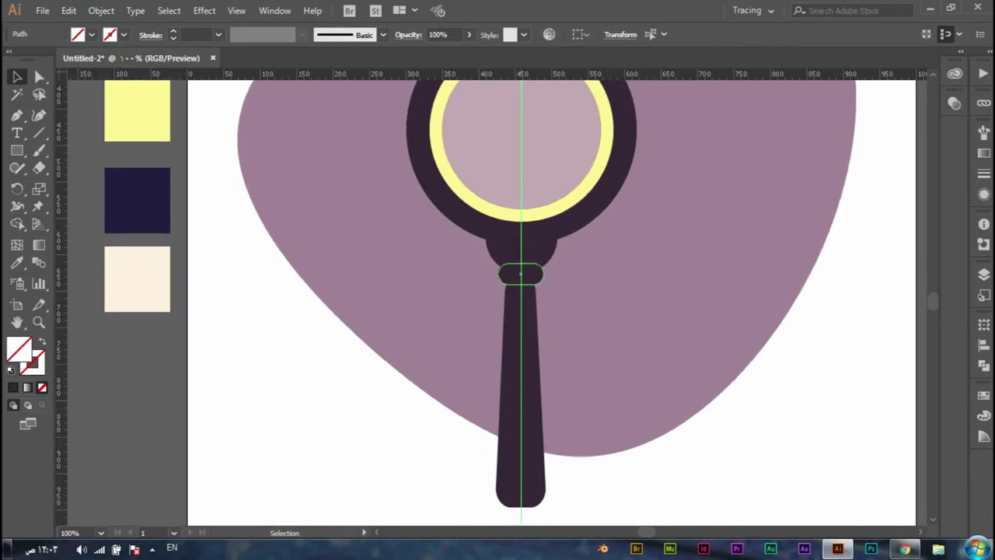
{"action": "key", "text": "ctrl+z"}
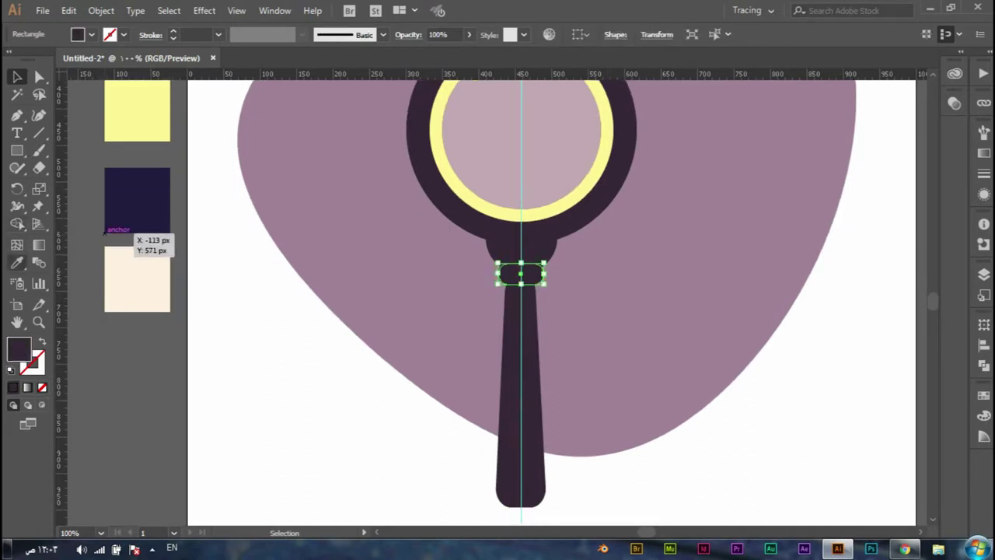
{"action": "left_click", "coordinate": [17, 263]}
{"action": "left_click", "coordinate": [137, 111]}
{"action": "key", "text": "v"}
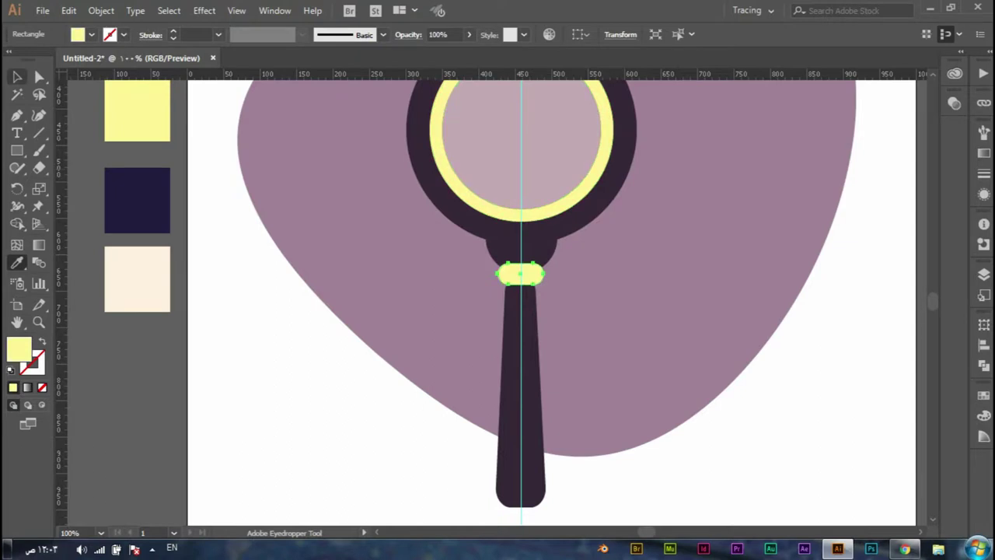
{"action": "key", "text": "ctrl+shift+a"}
{"action": "key", "text": "ctrl+minus"}
{"action": "key", "text": "ctrl+minus"}
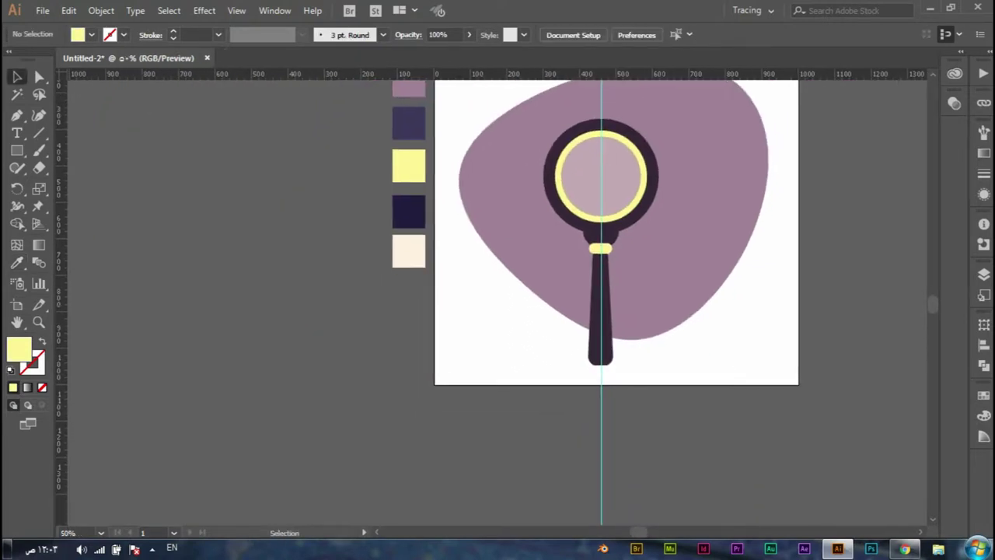
- Release the vertical guide through the lens centre and delete it, then check the yellow collar
{"action": "left_click_drag", "start_coordinate": [607, 233], "coordinate": [612, 254]}
{"action": "left_click_drag", "start_coordinate": [651, 110], "coordinate": [546, 151]}
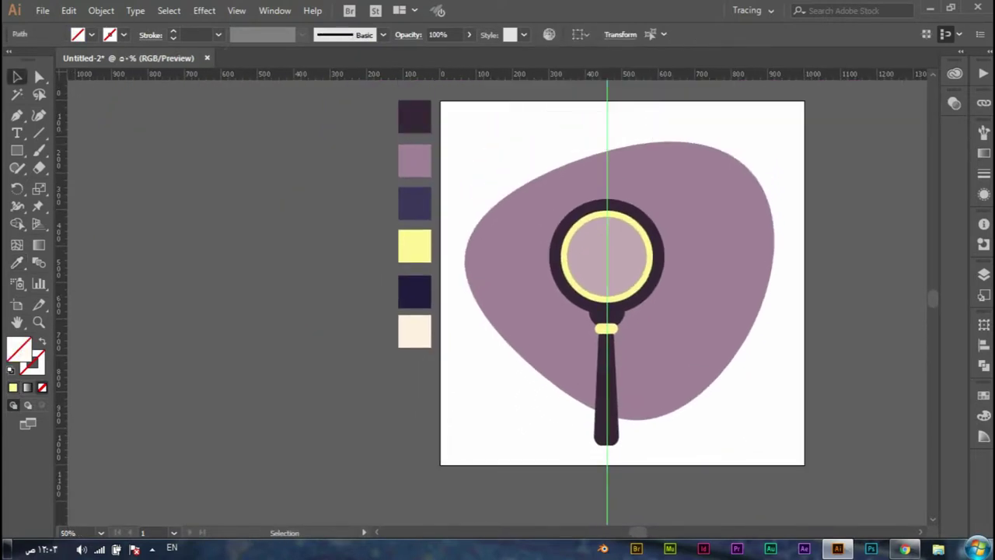
{"action": "right_click", "coordinate": [599, 130]}
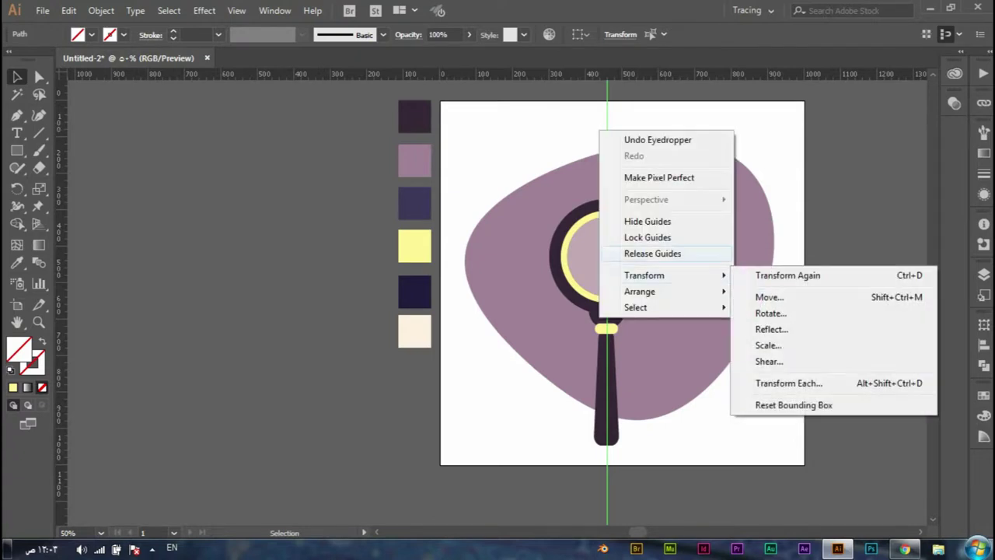
{"action": "left_click", "coordinate": [647, 237]}
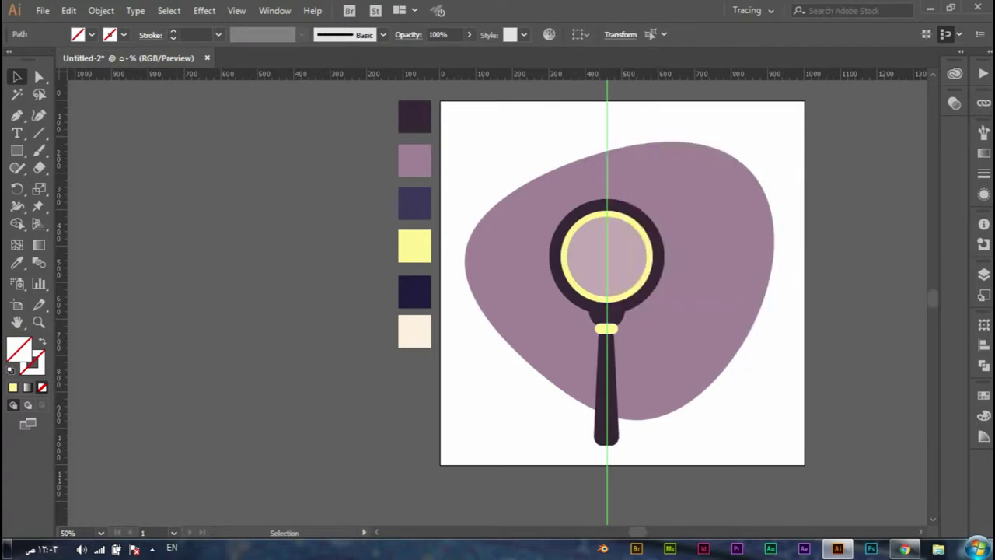
{"action": "key", "text": "ctrl+shift+a"}
{"action": "scroll", "coordinate": [639, 406], "scroll_direction": "up", "scroll_amount": 2}
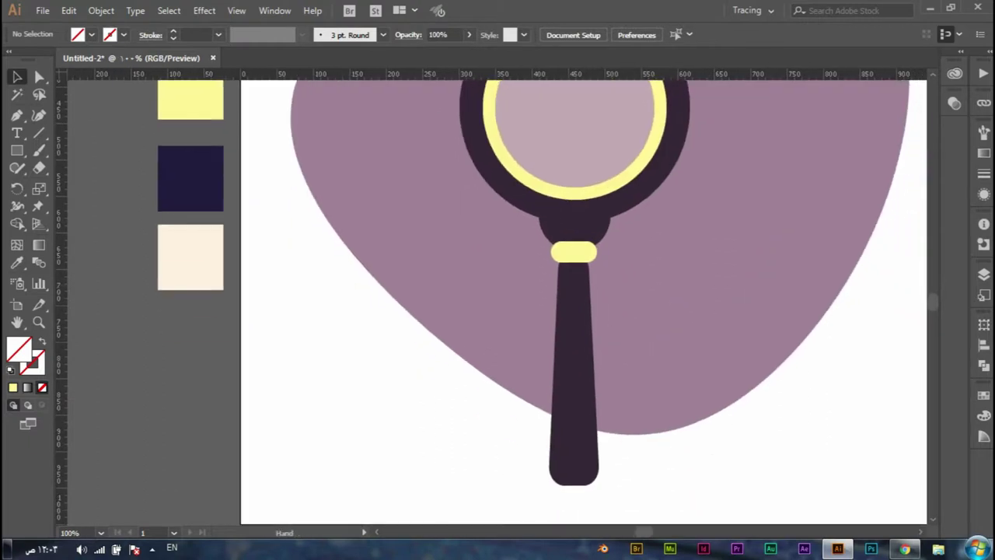
{"action": "left_click", "coordinate": [574, 251]}
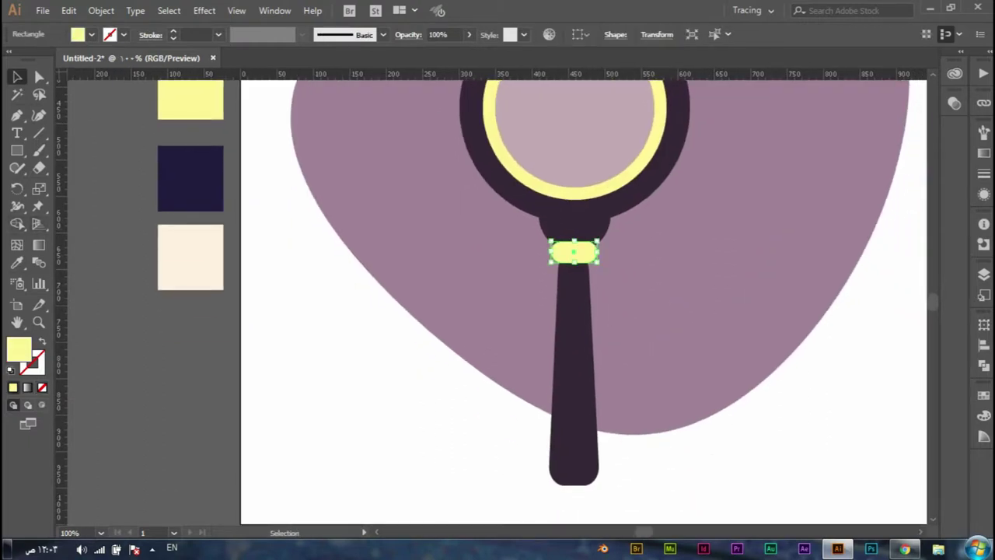
{"action": "key", "text": "ctrl+shift+a"}
{"action": "key", "text": "a"}
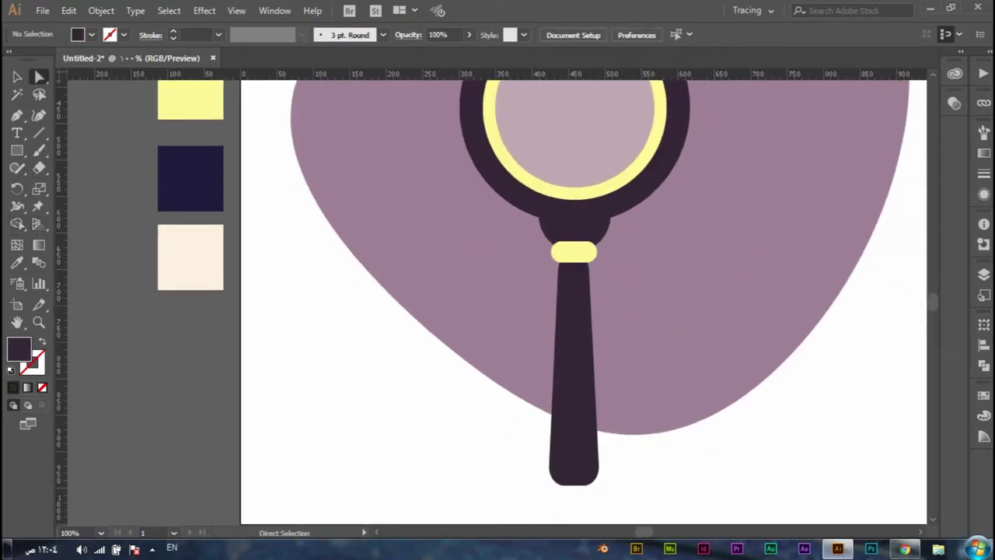
{"action": "left_click", "coordinate": [16, 114]}
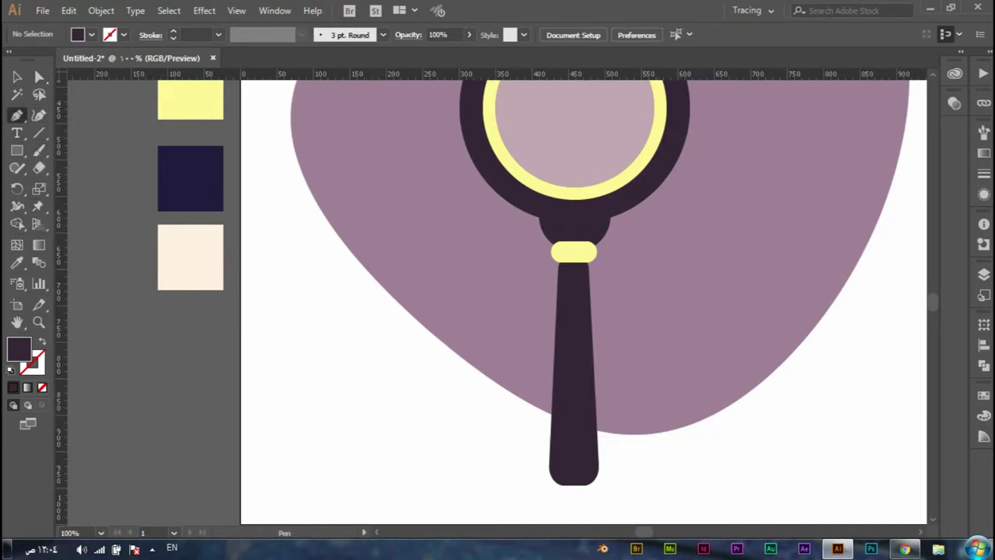
- Draw a curved path across the handle's bottom and give it a pale yellow stroke
{"action": "left_click", "coordinate": [531, 420]}
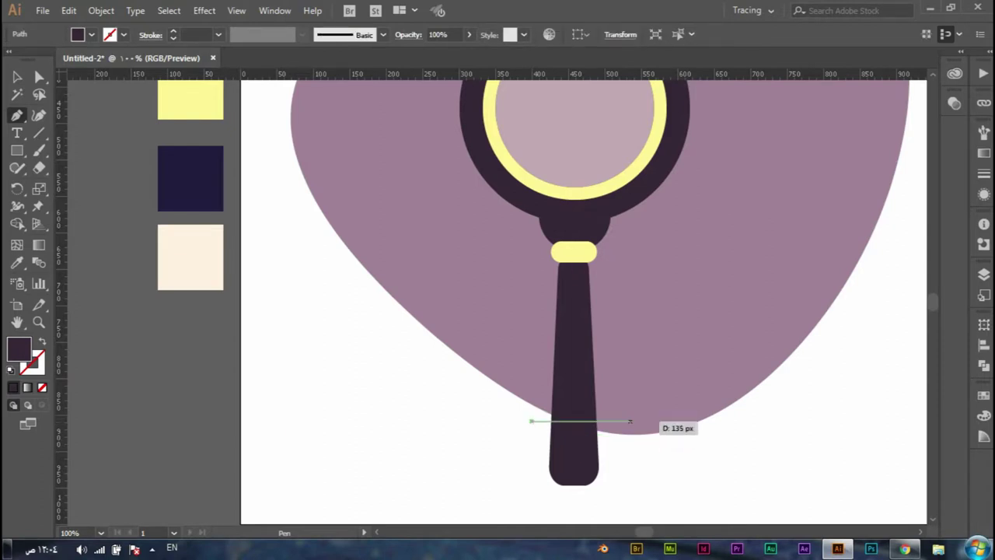
{"action": "mouse_move", "coordinate": [630, 421]}
{"action": "left_mouse_down"}
{"action": "mouse_move", "coordinate": [696, 420]}
{"action": "mouse_move", "coordinate": [702, 351]}
{"action": "left_mouse_up"}
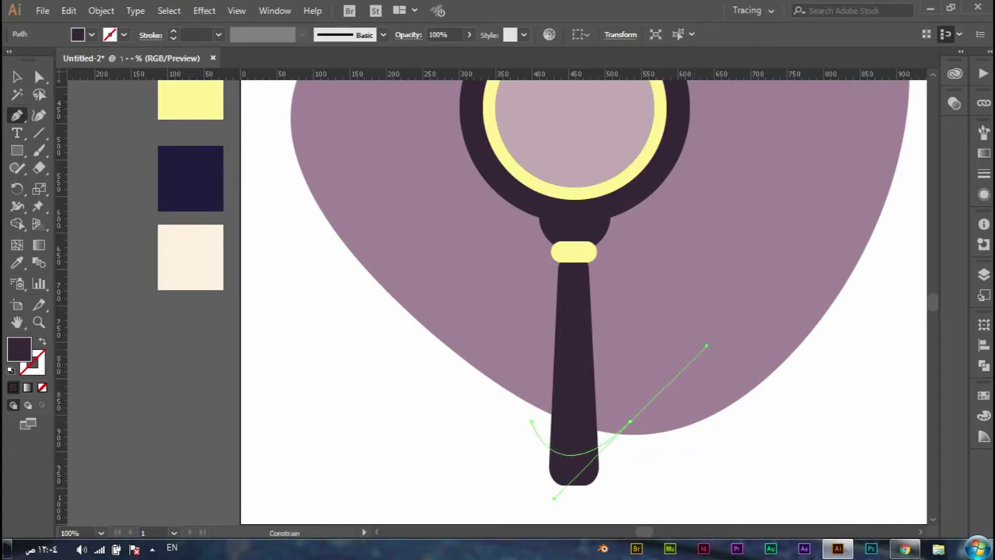
{"action": "left_click_drag", "start_coordinate": [702, 350], "coordinate": [689, 363]}
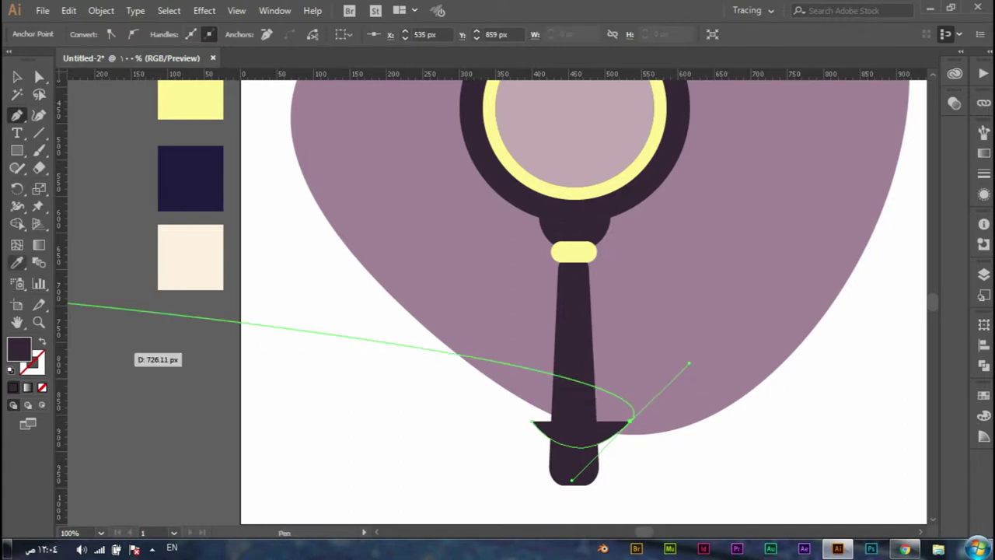
{"action": "left_click", "coordinate": [17, 263]}
{"action": "left_click", "coordinate": [191, 99]}
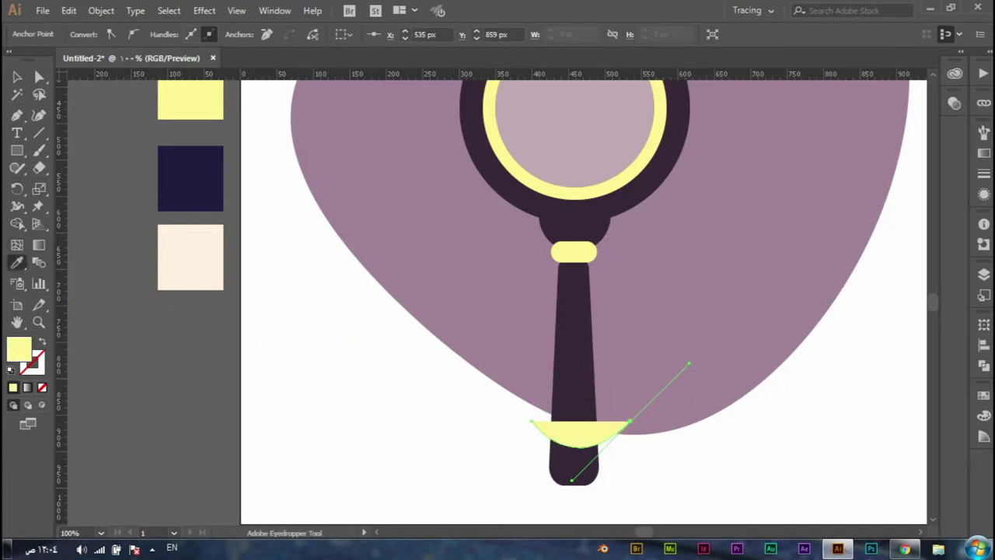
{"action": "key", "text": "v"}
{"action": "key", "text": "shift+x"}
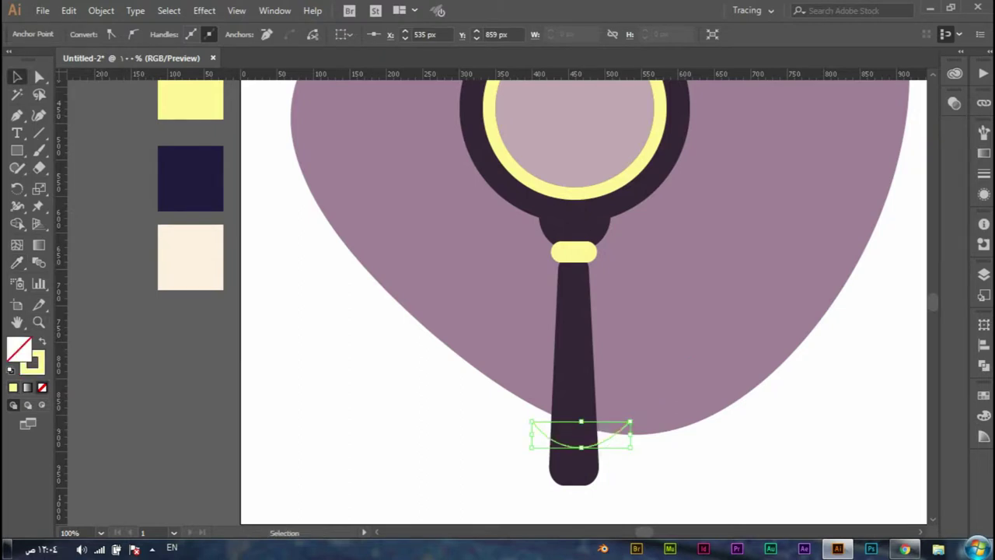
- Give the yellow curve a tapered width profile and raise its stroke weight to 12 pt
{"action": "left_click", "coordinate": [629, 418]}
{"action": "left_click", "coordinate": [539, 428]}
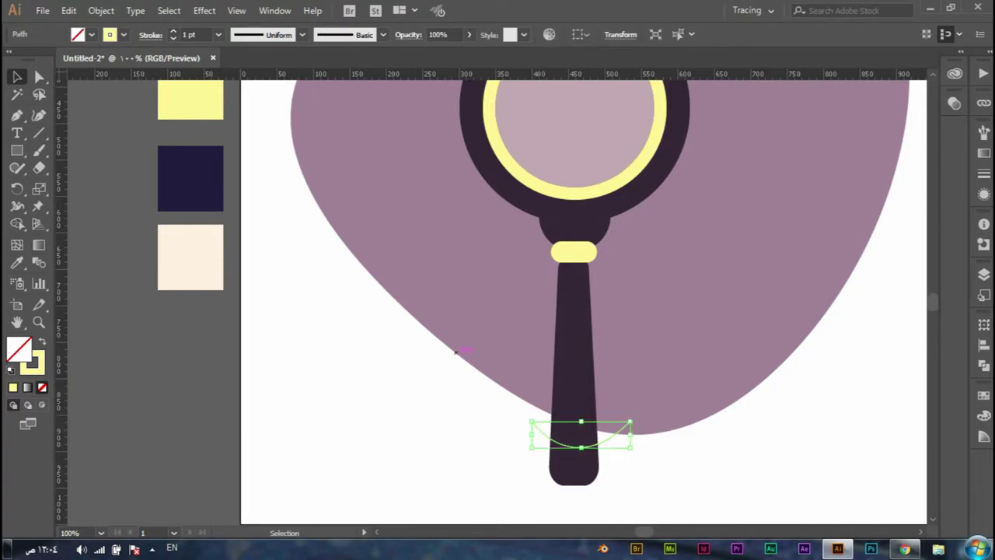
{"action": "left_click", "coordinate": [172, 31]}
{"action": "type", "text": "9"}
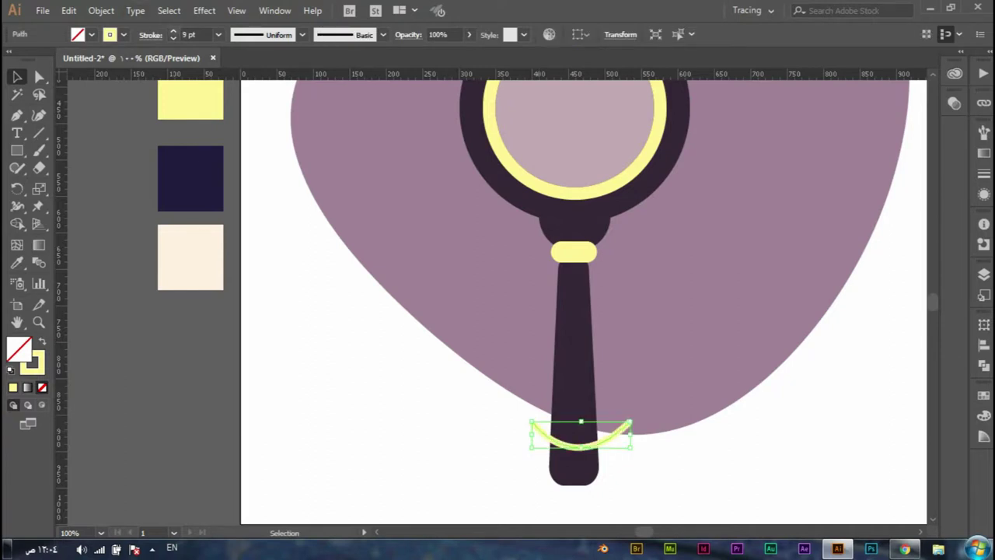
{"action": "left_click", "coordinate": [173, 38]}
{"action": "left_click", "coordinate": [172, 38]}
{"action": "left_click", "coordinate": [302, 35]}
{"action": "left_click", "coordinate": [255, 148]}
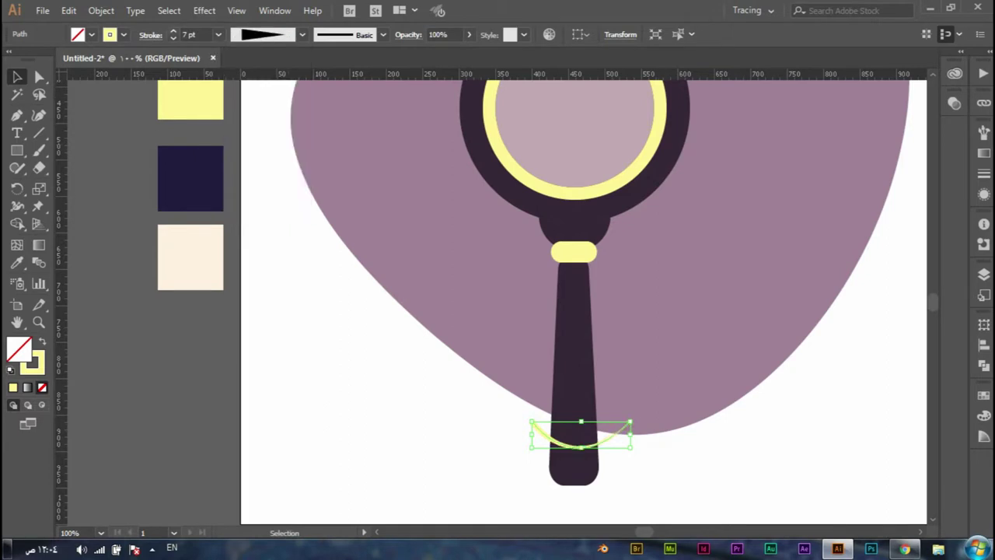
{"action": "left_click", "coordinate": [172, 31]}
{"action": "left_click", "coordinate": [172, 31]}
{"action": "left_click", "coordinate": [172, 31]}
{"action": "left_click", "coordinate": [173, 31]}
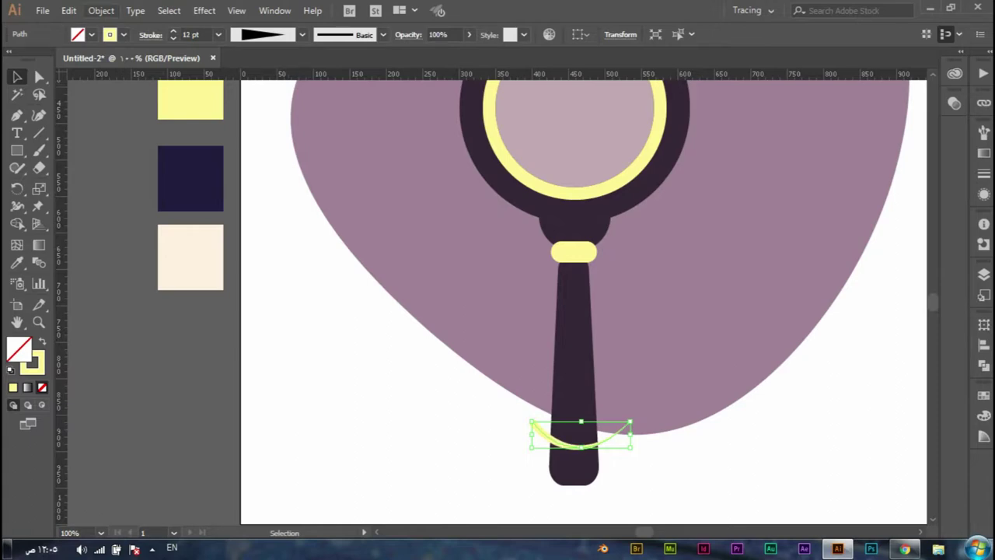
{"action": "left_click", "coordinate": [68, 11]}
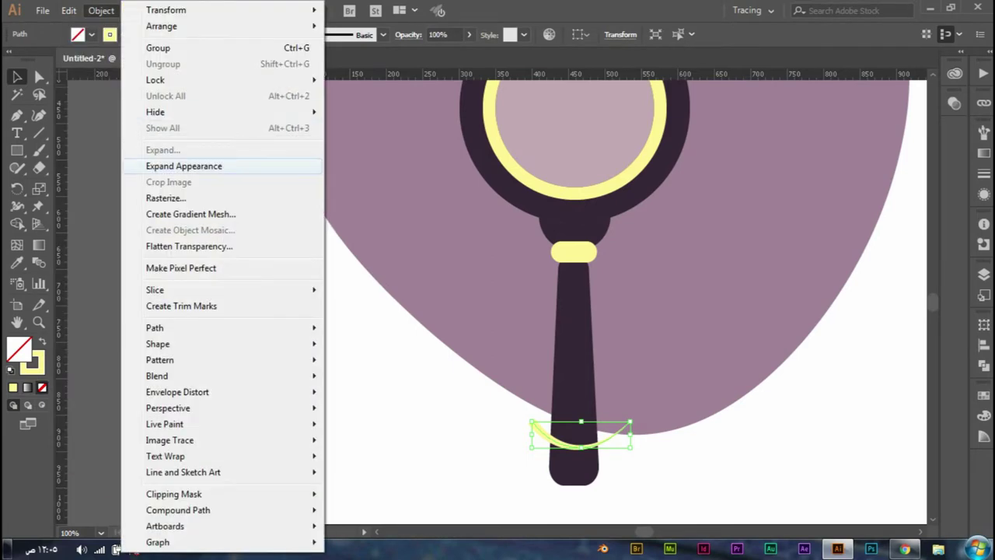
- Expand the tapered stroke's appearance and place a copy just above the original arc
{"action": "left_click", "coordinate": [171, 167]}
{"action": "left_click", "coordinate": [579, 493]}
{"action": "scroll", "coordinate": [580, 493], "scroll_direction": "up", "scroll_amount": 2}
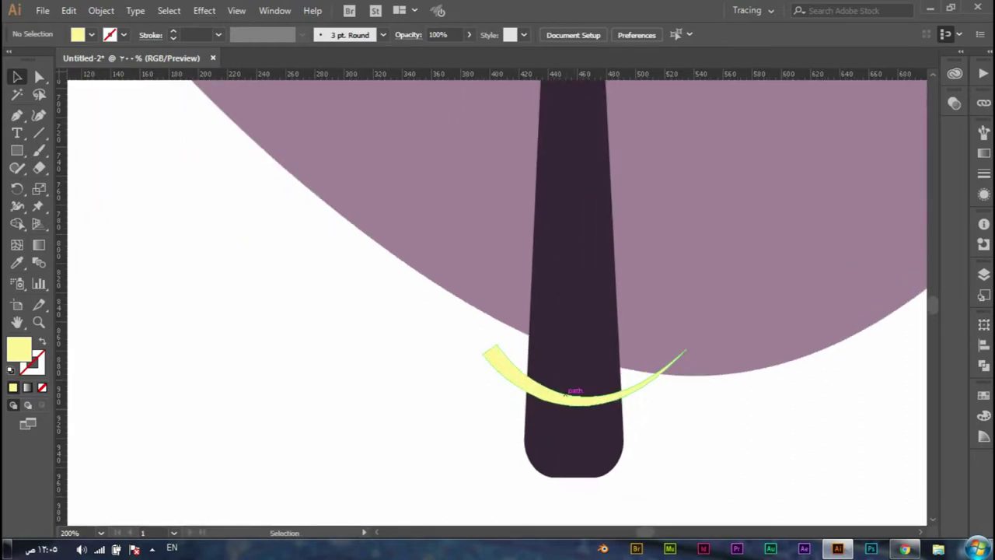
{"action": "left_click_drag", "start_coordinate": [584, 398], "coordinate": [584, 374]}
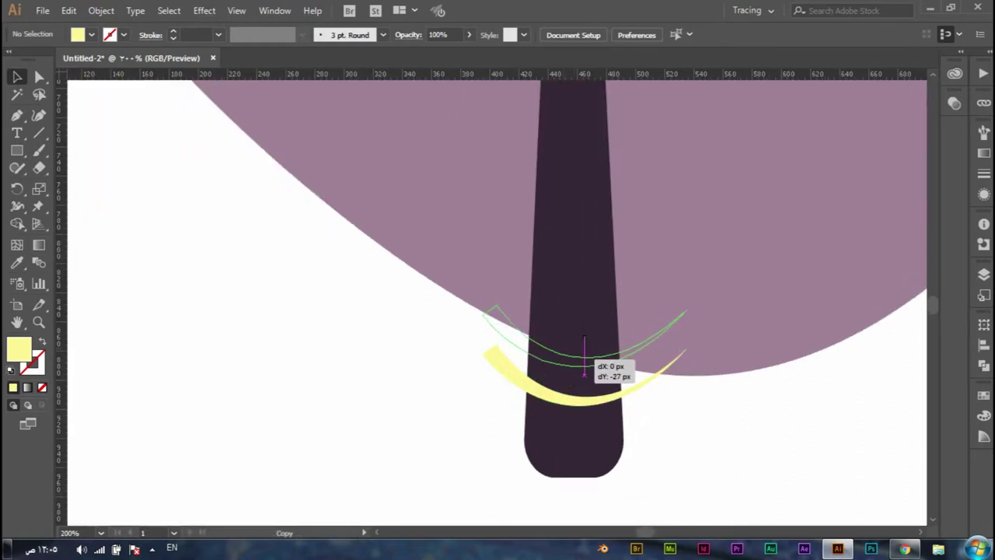
{"action": "left_click_drag", "start_coordinate": [585, 375], "coordinate": [585, 373]}
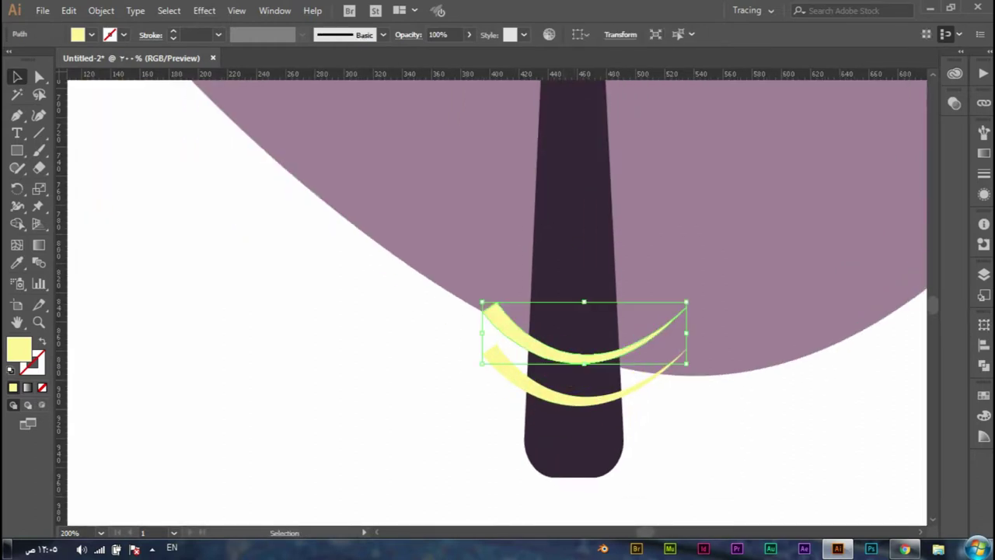
- Trim the arc ends overhanging the handle's sides using the Shape Builder tool
{"action": "left_click_drag", "start_coordinate": [462, 444], "coordinate": [577, 349]}
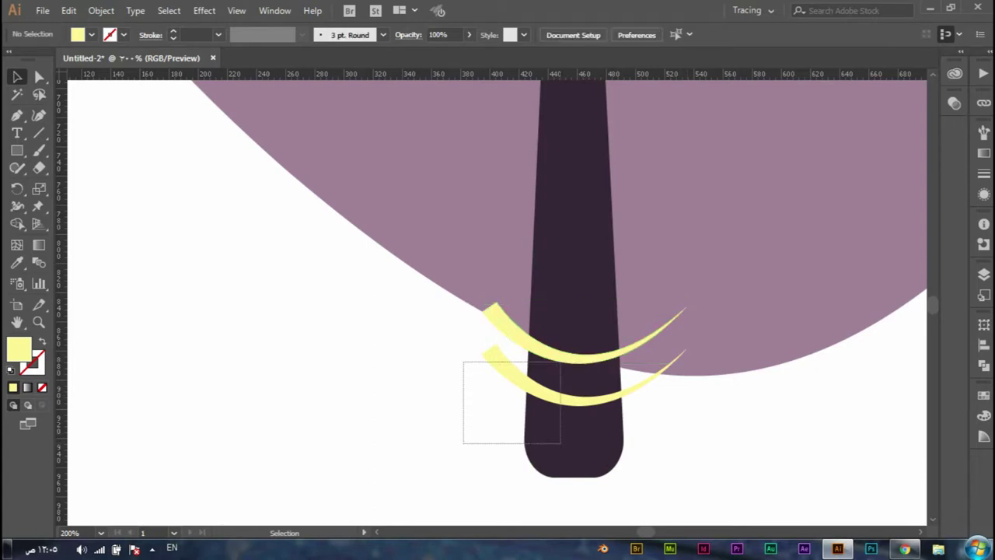
{"action": "key", "text": "shift+m"}
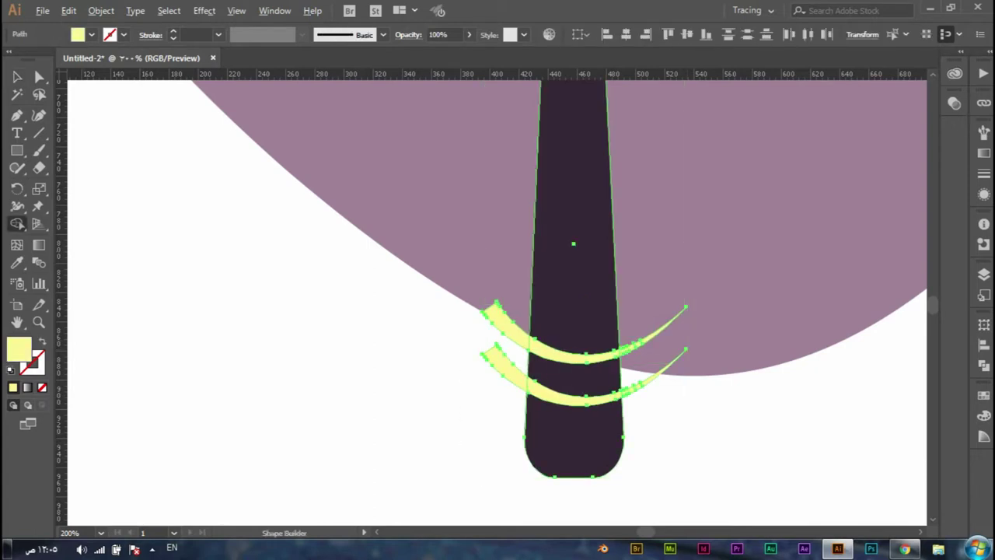
{"action": "left_click_drag", "start_coordinate": [498, 315], "coordinate": [504, 364]}
{"action": "left_click_drag", "start_coordinate": [661, 322], "coordinate": [661, 369]}
{"action": "key", "text": "ctrl+minus"}
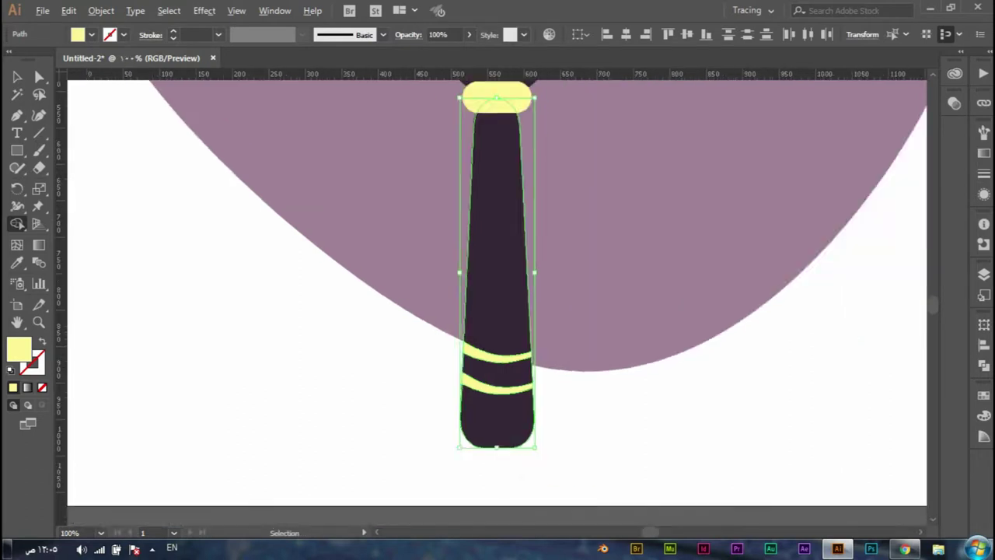
{"action": "key", "text": "v"}
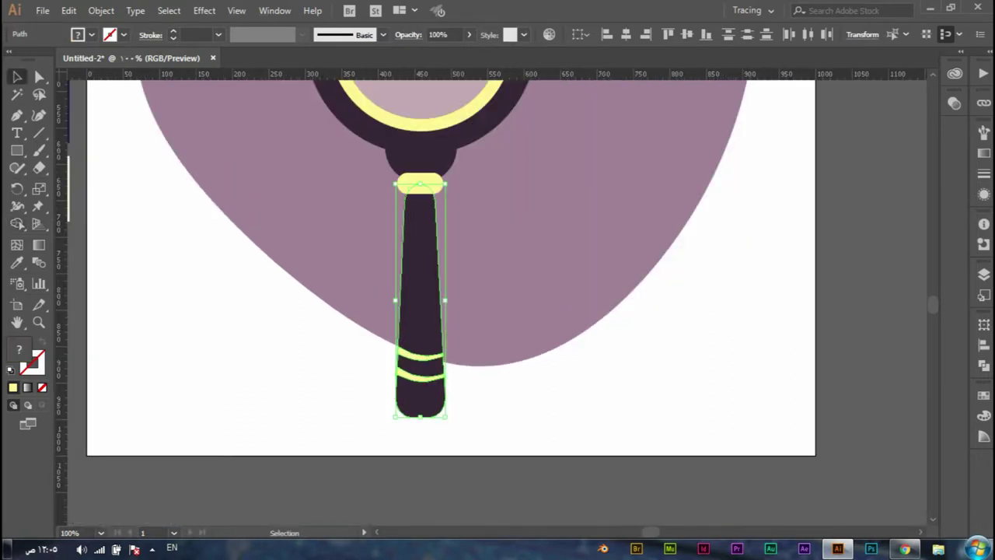
{"action": "key", "text": "ctrl+shift+a"}
{"action": "key", "text": "ctrl+minus"}
{"action": "left_click_drag", "start_coordinate": [399, 412], "coordinate": [542, 292]}
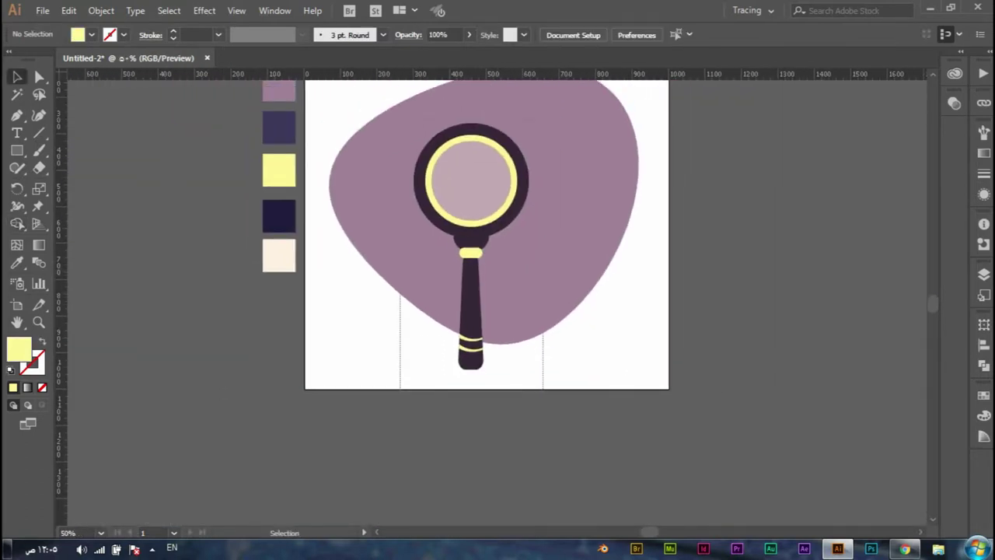
- Shrink the inner lens circle into a 10 pt cream outline ring about 186 px wide
{"action": "key", "text": "ctrl+shift+a"}
{"action": "key", "text": "ctrl+plus"}
{"action": "key", "text": "ctrl+plus"}
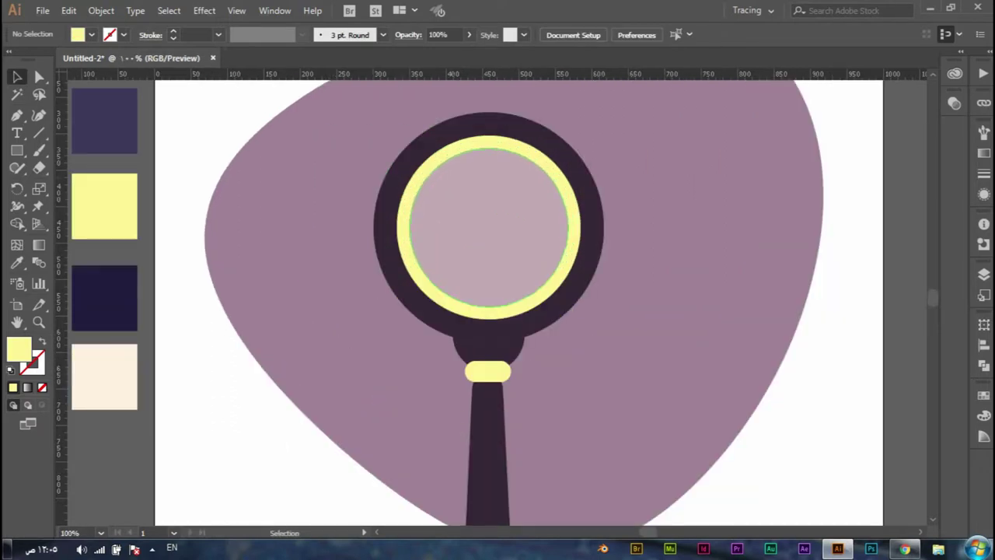
{"action": "left_click", "coordinate": [489, 225]}
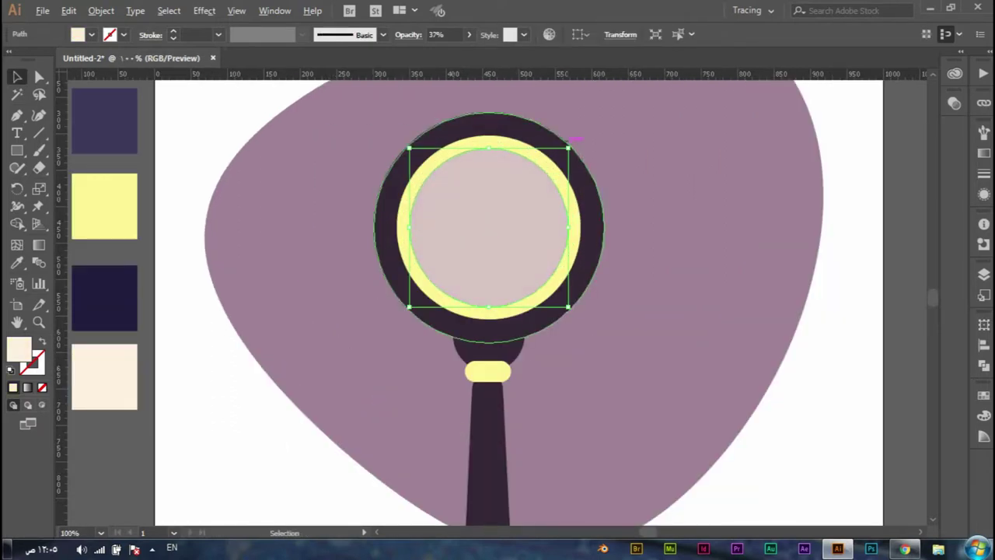
{"action": "left_click_drag", "start_coordinate": [571, 145], "coordinate": [553, 154]}
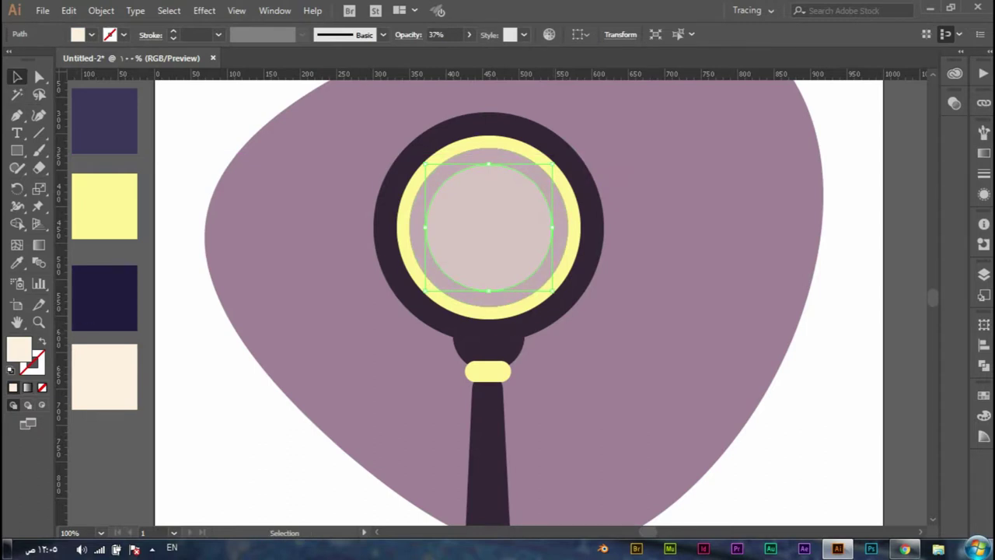
{"action": "key", "text": "shift+x"}
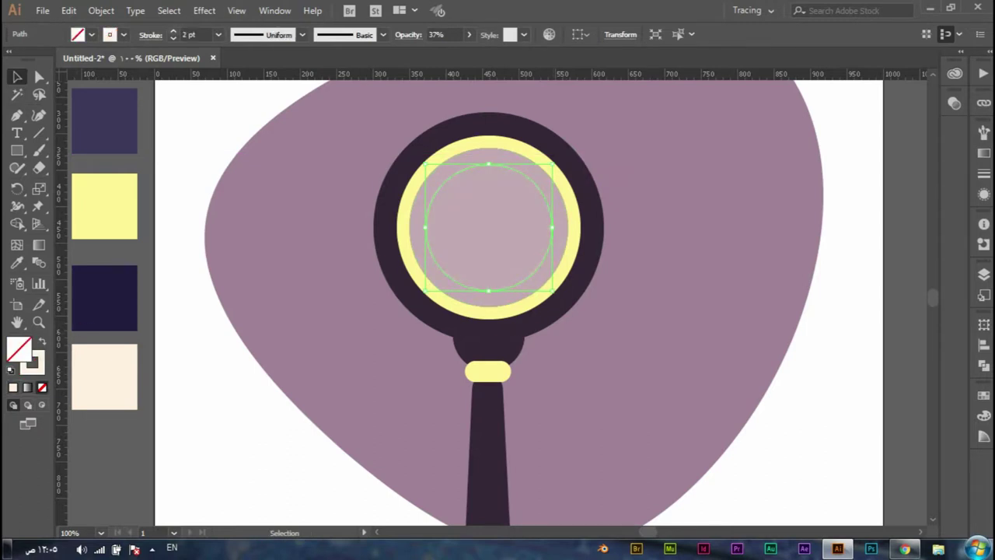
{"action": "left_click", "coordinate": [172, 31]}
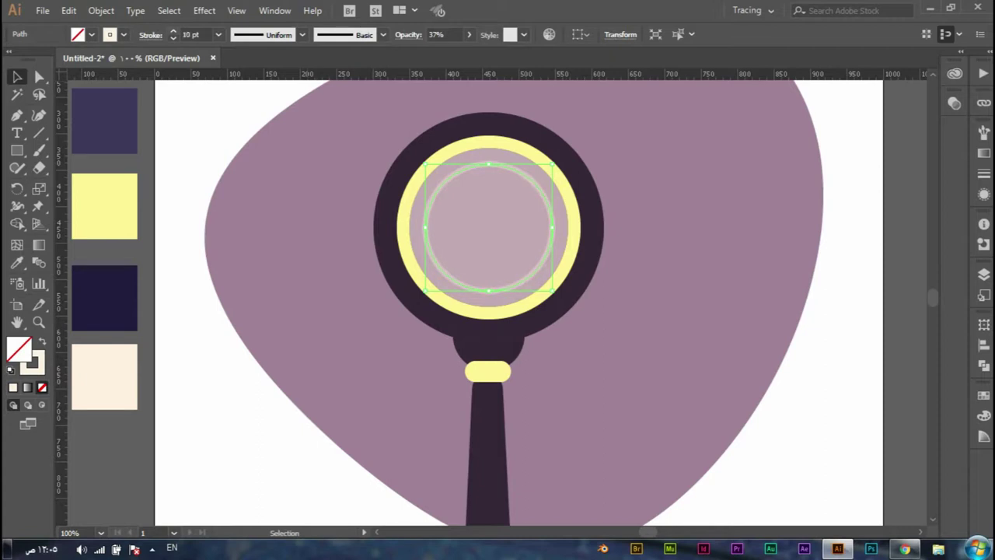
{"action": "left_click_drag", "start_coordinate": [553, 162], "coordinate": [556, 160]}
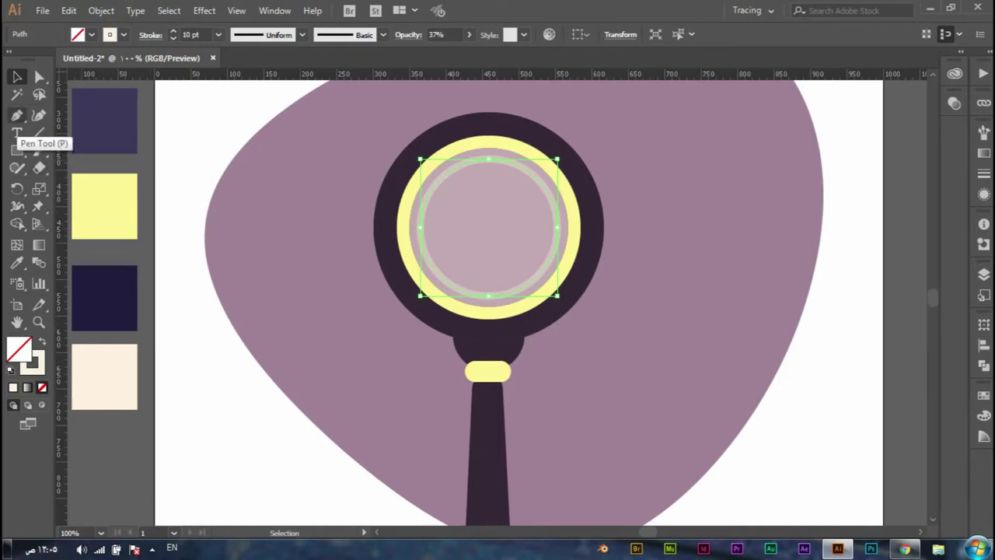
- Add anchors to the lens ring and delete its right and lower-left portions
{"action": "left_click", "coordinate": [17, 115]}
{"action": "key", "text": "ctrl+plus"}
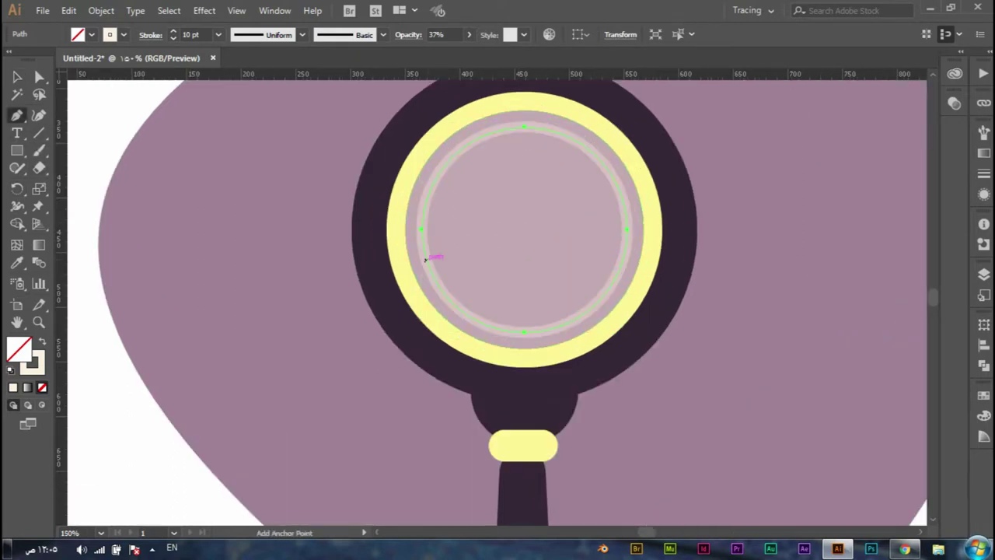
{"action": "left_click", "coordinate": [426, 259]}
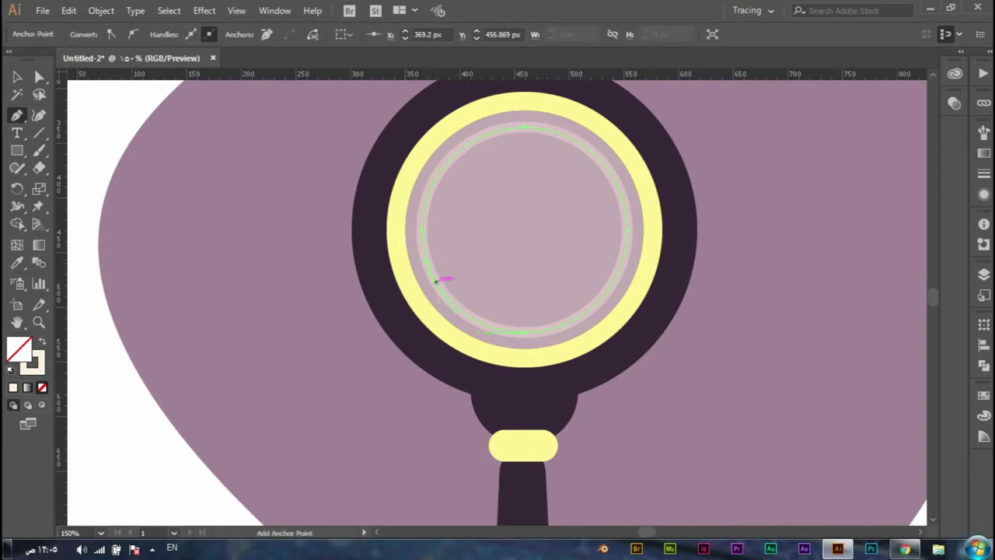
{"action": "left_click", "coordinate": [436, 281]}
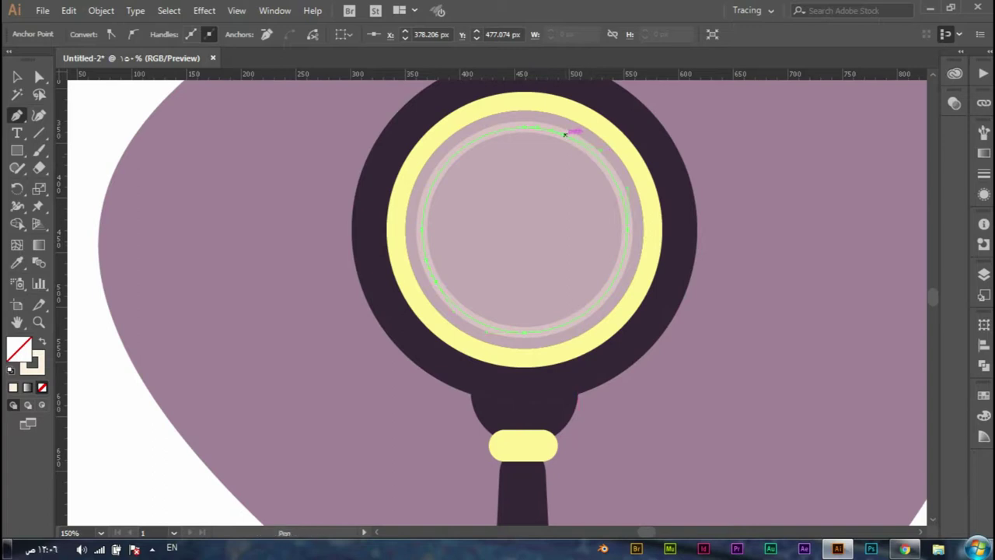
{"action": "key", "text": "a"}
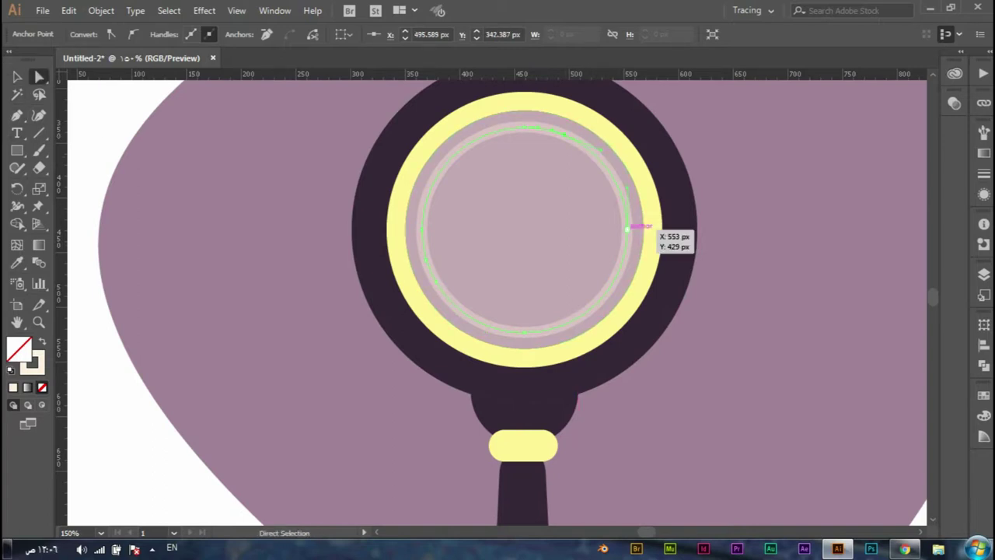
{"action": "left_click", "coordinate": [626, 229]}
{"action": "key", "text": "Delete"}
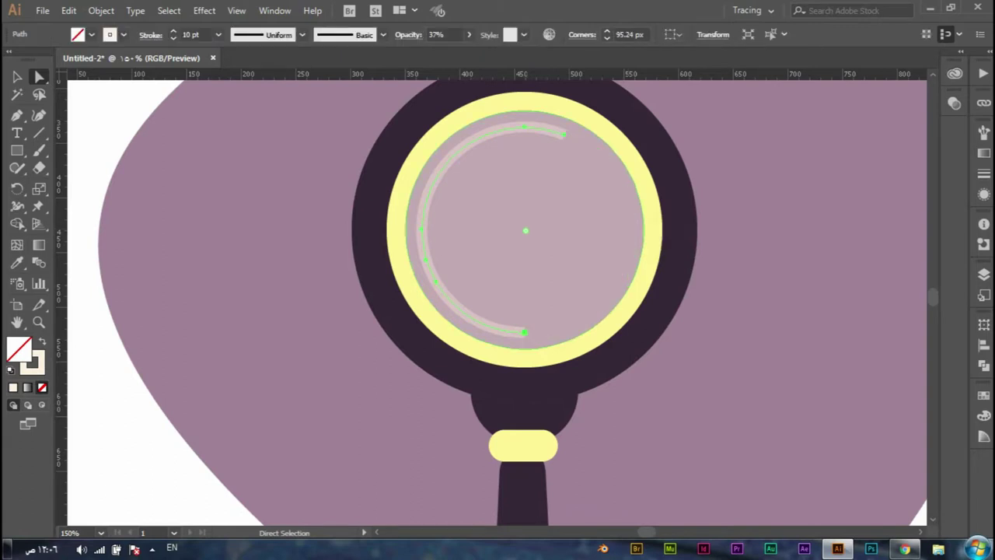
{"action": "left_click", "coordinate": [525, 332]}
{"action": "key", "text": "Delete"}
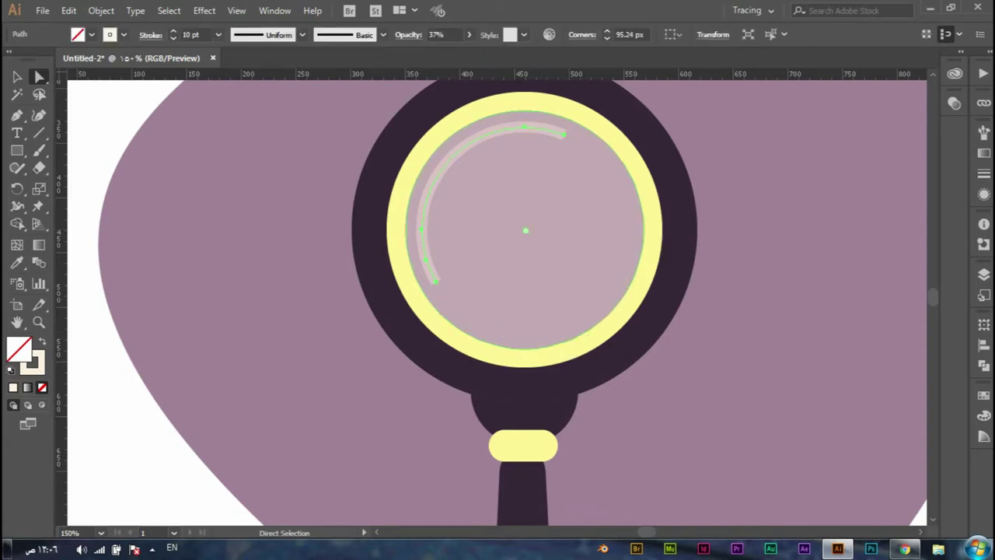
{"action": "left_click", "coordinate": [420, 231]}
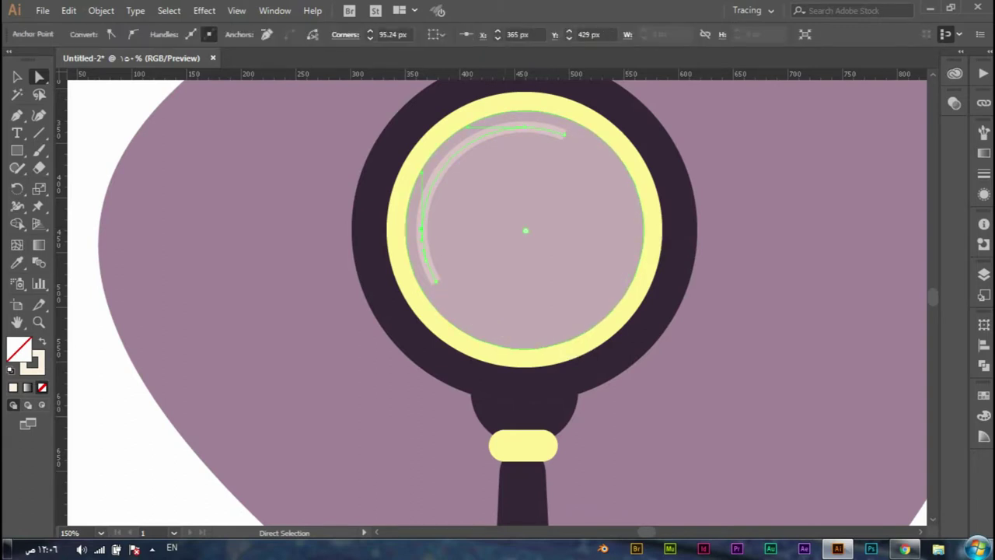
{"action": "key", "text": "Delete"}
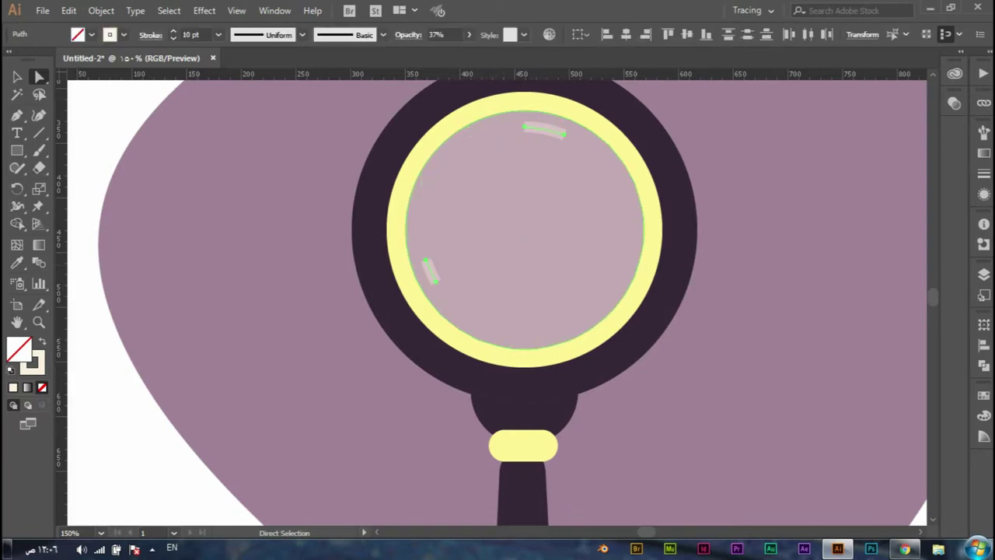
- Add an anchor on the short stub and delete it to break off a separate piece
{"action": "left_click_drag", "start_coordinate": [566, 122], "coordinate": [427, 284]}
{"action": "scroll", "coordinate": [425, 255], "scroll_direction": "up", "scroll_amount": 2}
{"action": "left_click", "coordinate": [433, 262]}
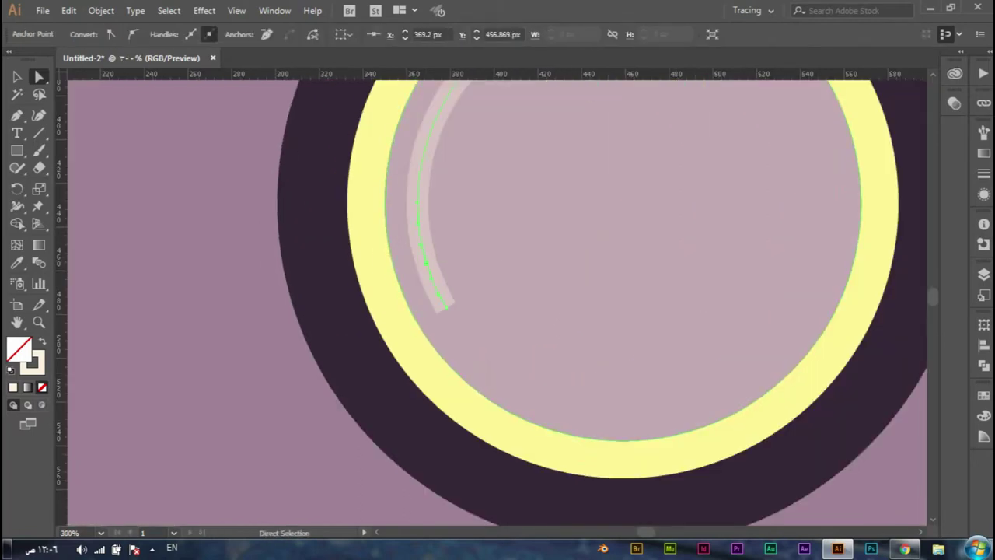
{"action": "key", "text": "Delete"}
{"action": "key", "text": "ctrl+z"}
{"action": "key", "text": "p"}
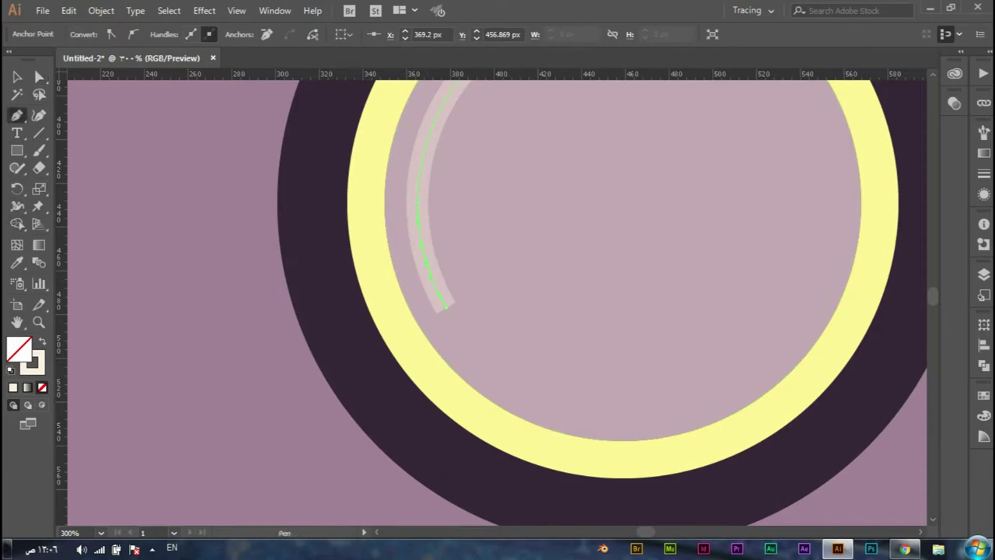
{"action": "left_click", "coordinate": [428, 269]}
{"action": "key", "text": "a"}
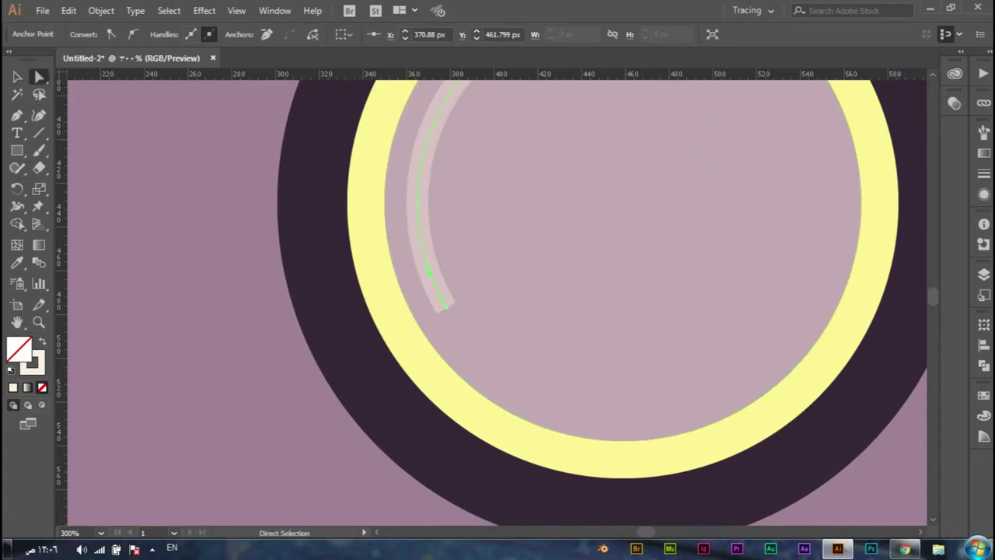
{"action": "left_click_drag", "start_coordinate": [428, 270], "coordinate": [427, 263]}
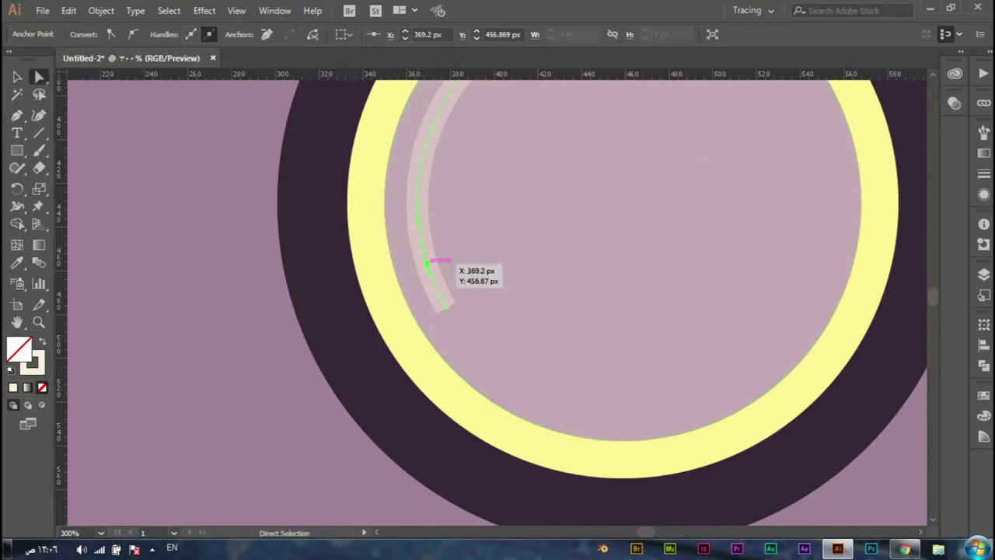
{"action": "key", "text": "Delete"}
{"action": "key", "text": "ctrl+minus"}
{"action": "key", "text": "ctrl+minus"}
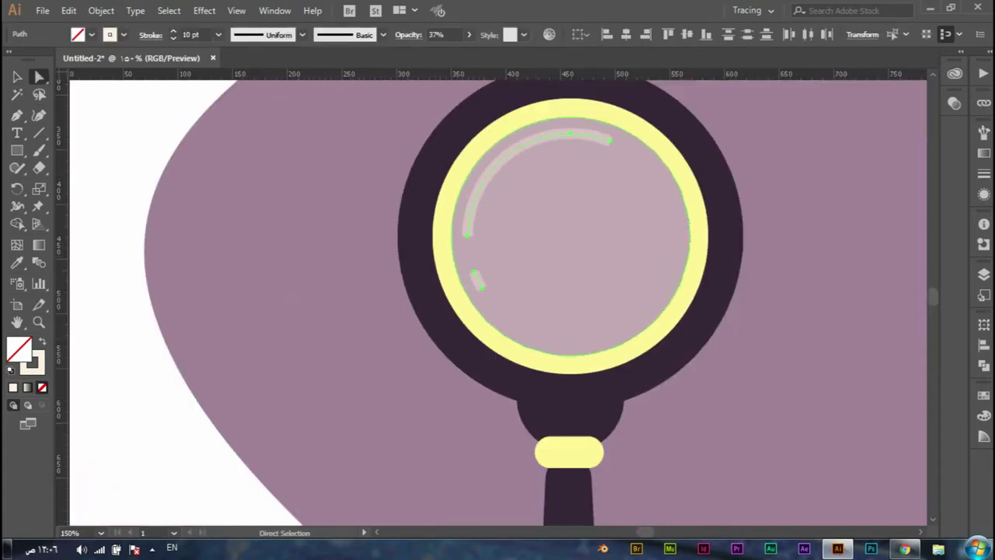
{"action": "key", "text": "ctrl+plus"}
{"action": "key", "text": "ctrl+plus"}
{"action": "key", "text": "ctrl+plus"}
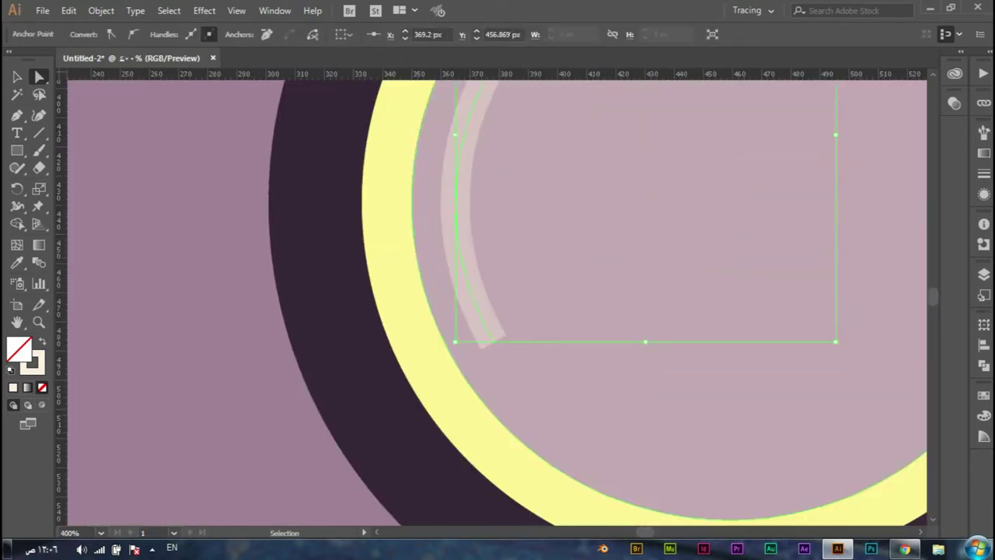
- Cut a piece out of the highlight arc, leaving a long arc and a short dash
{"action": "key", "text": "a"}
{"action": "left_click_drag", "start_coordinate": [455, 199], "coordinate": [461, 244]}
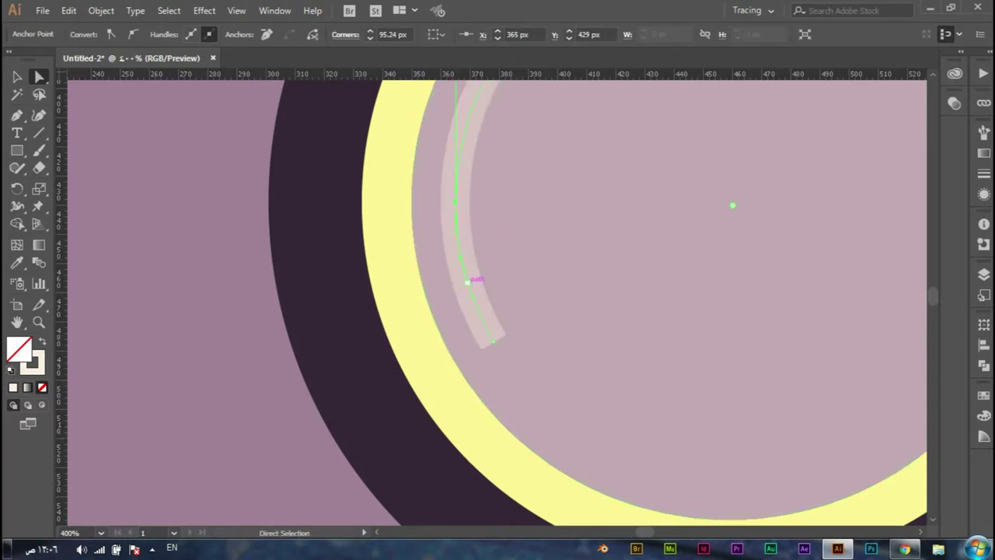
{"action": "key", "text": "p"}
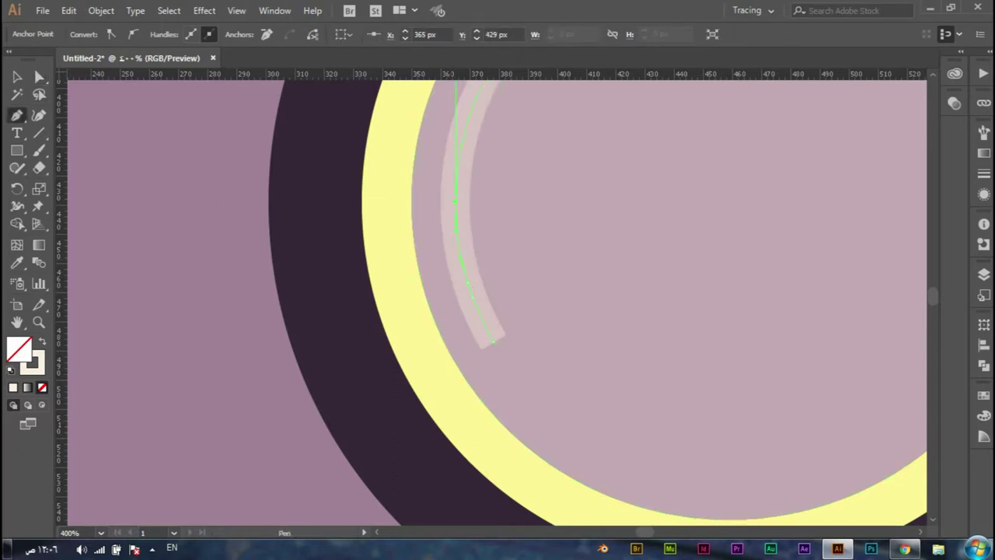
{"action": "left_click", "coordinate": [456, 234]}
{"action": "key", "text": "ctrl+z"}
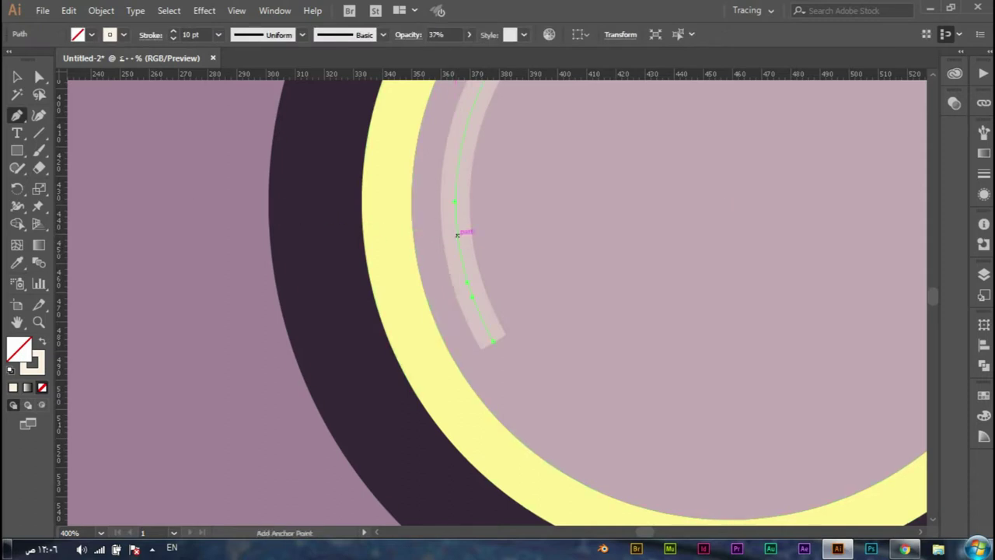
{"action": "left_click", "coordinate": [457, 233]}
{"action": "key", "text": "v"}
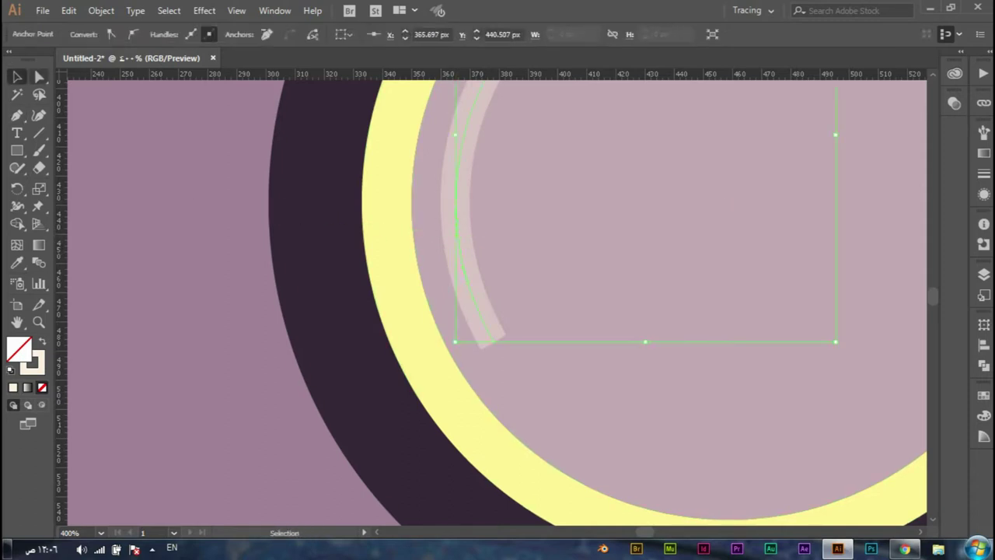
{"action": "key", "text": "a"}
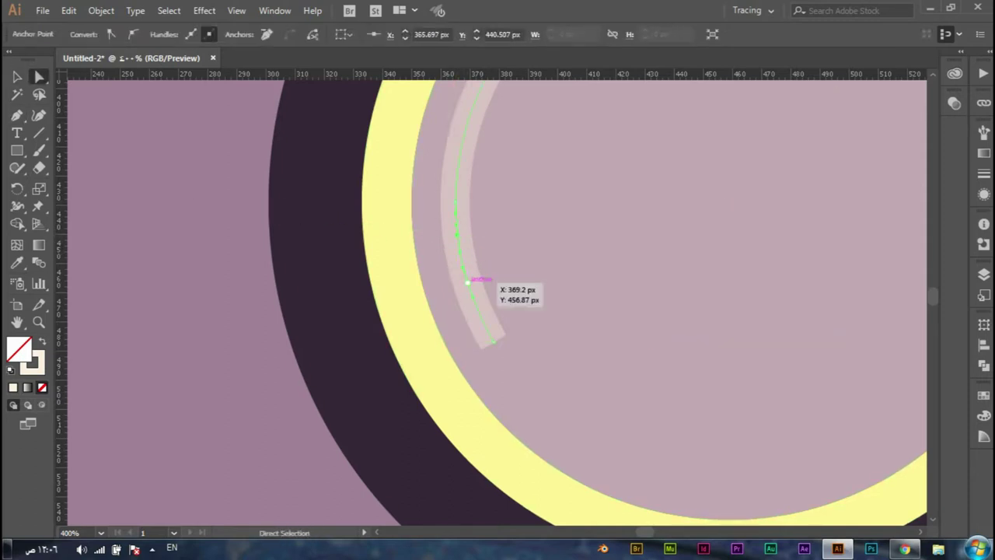
{"action": "left_click", "coordinate": [467, 283]}
{"action": "key", "text": "Delete"}
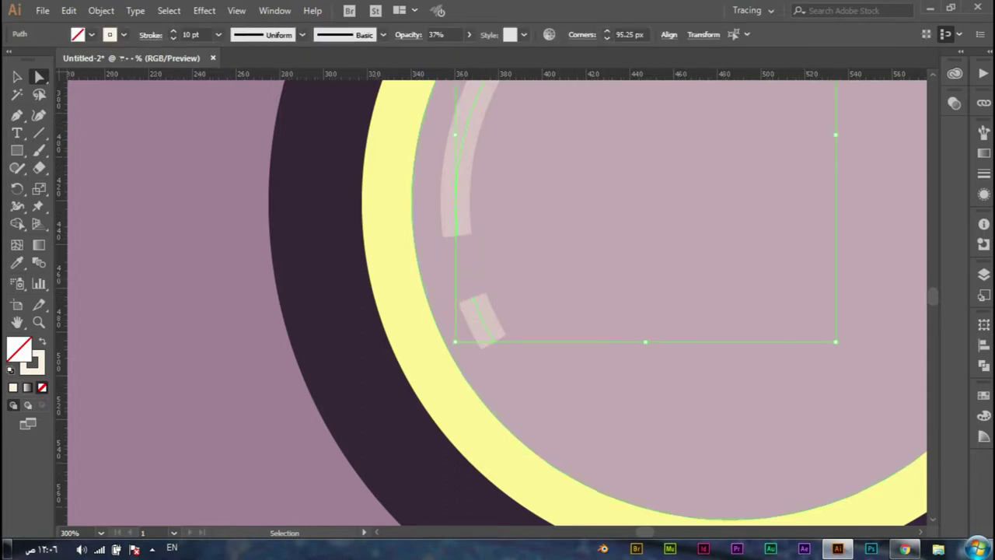
{"action": "key", "text": "ctrl+minus"}
{"action": "key", "text": "ctrl+minus"}
{"action": "key", "text": "ctrl+minus"}
{"action": "key", "text": "ctrl+plus"}
- Give the long highlight arc Round Cap stroke ends
{"action": "key", "text": "v"}
{"action": "left_click", "coordinate": [483, 187]}
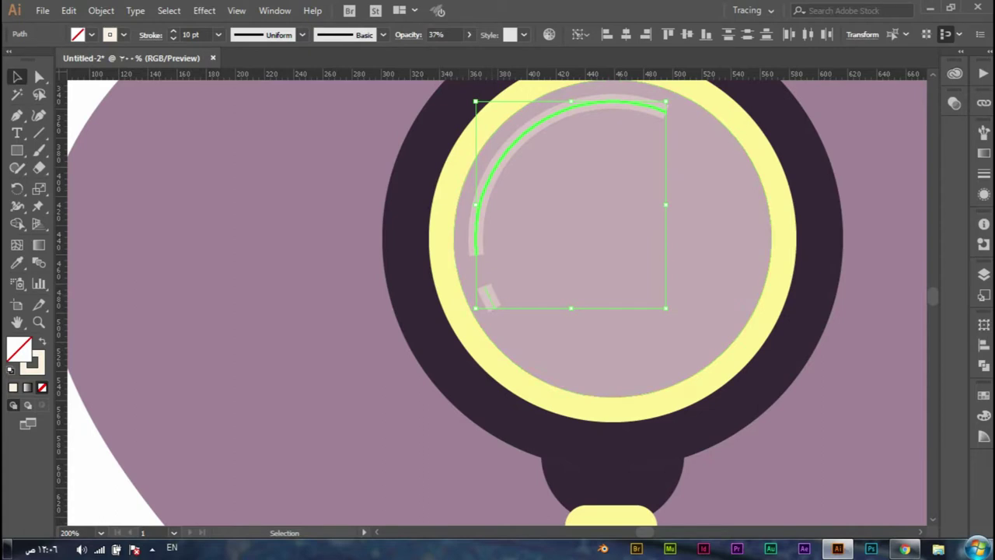
{"action": "left_click", "coordinate": [150, 35]}
{"action": "left_click", "coordinate": [75, 71]}
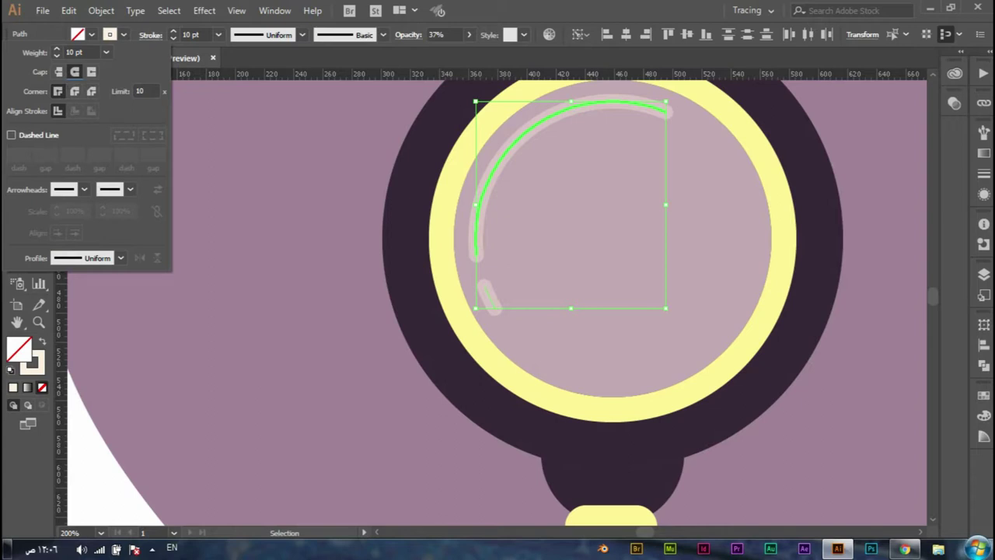
{"action": "key", "text": "Escape"}
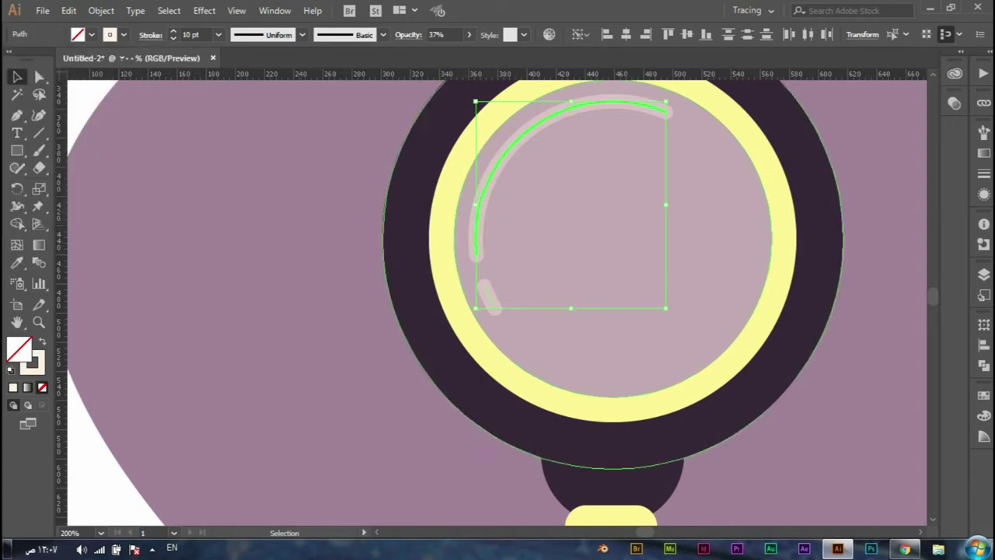
{"action": "key", "text": "ctrl+shift+a"}
- Set the inner lens circle and both highlight marks to 45% opacity
{"action": "key", "text": "ctrl+minus"}
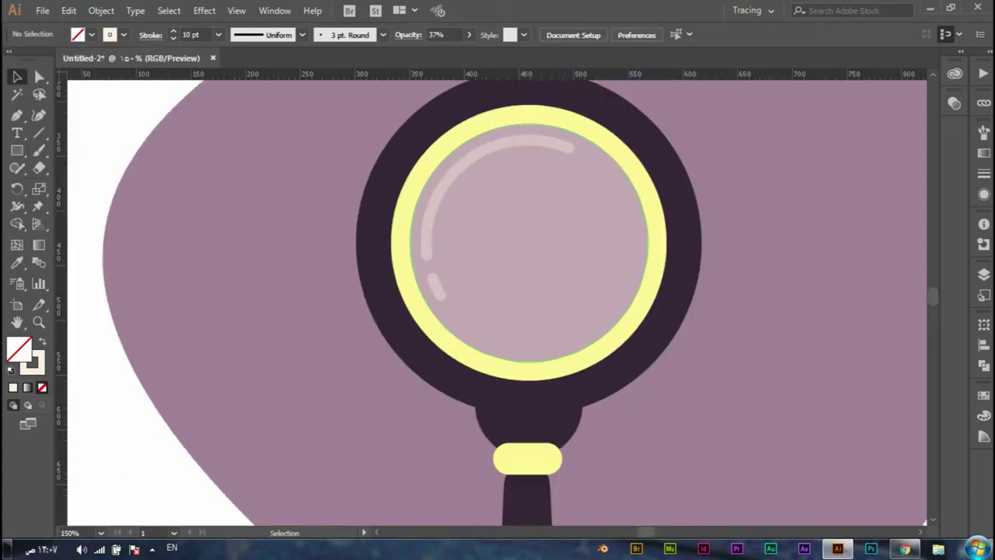
{"action": "left_click", "coordinate": [529, 243]}
{"action": "left_click", "coordinate": [445, 34]}
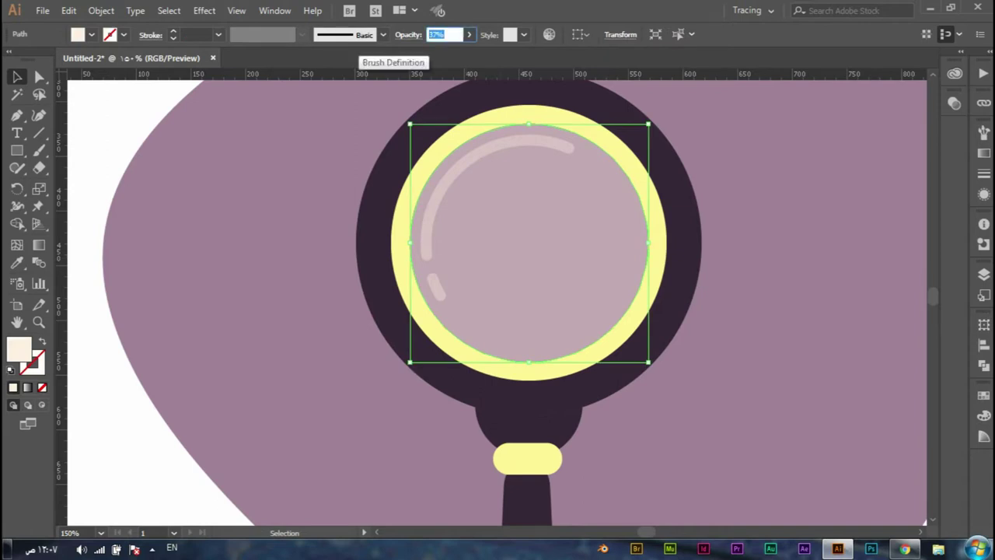
{"action": "type", "text": "45"}
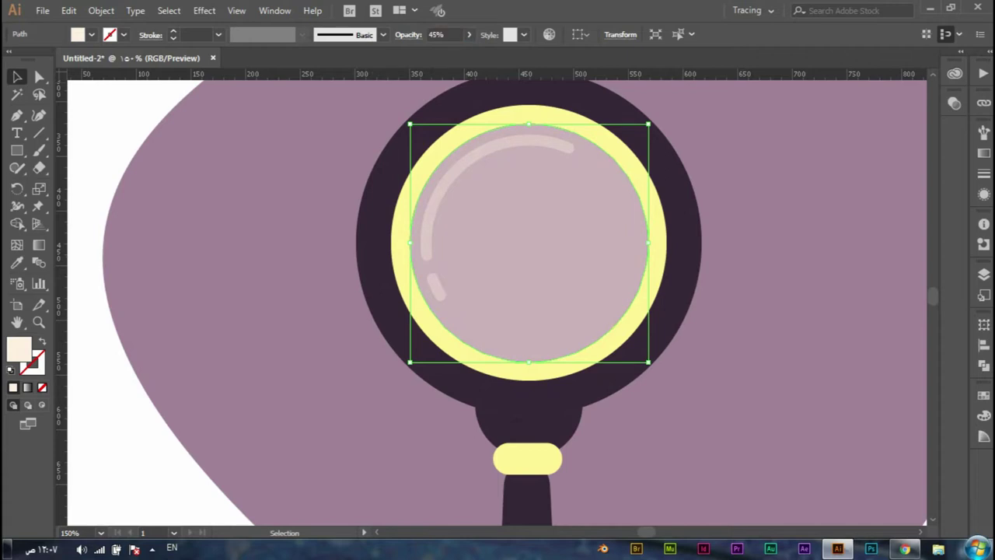
{"action": "key", "text": "Return"}
{"action": "key", "text": "ctrl+shift+a"}
{"action": "left_click", "coordinate": [520, 139]}
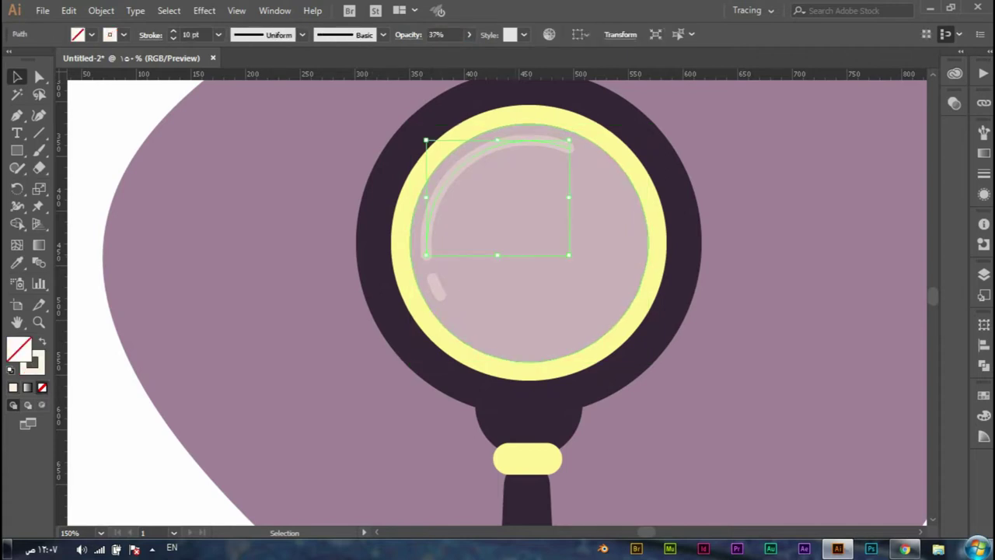
{"action": "left_click", "coordinate": [438, 290], "text": "shift"}
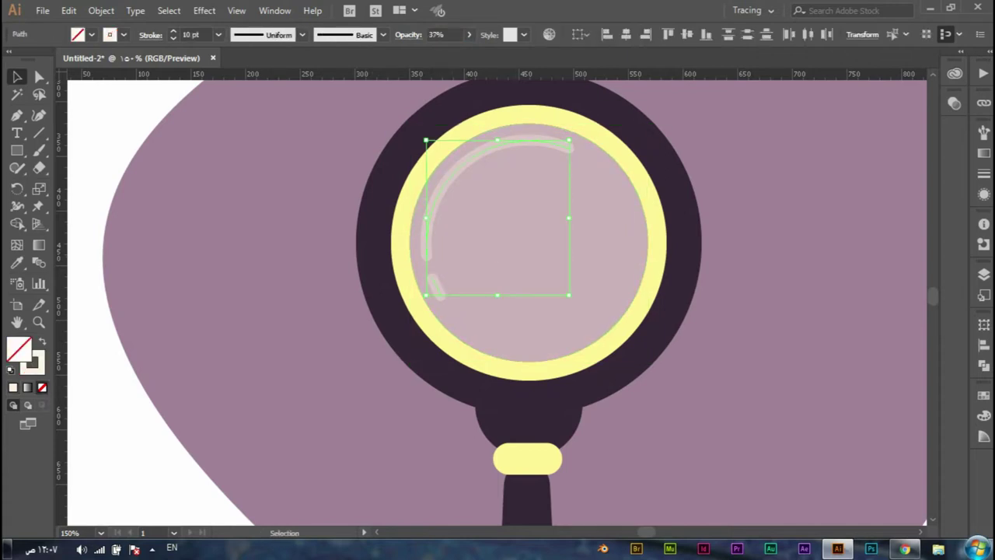
{"action": "left_click", "coordinate": [443, 34]}
{"action": "type", "text": "45"}
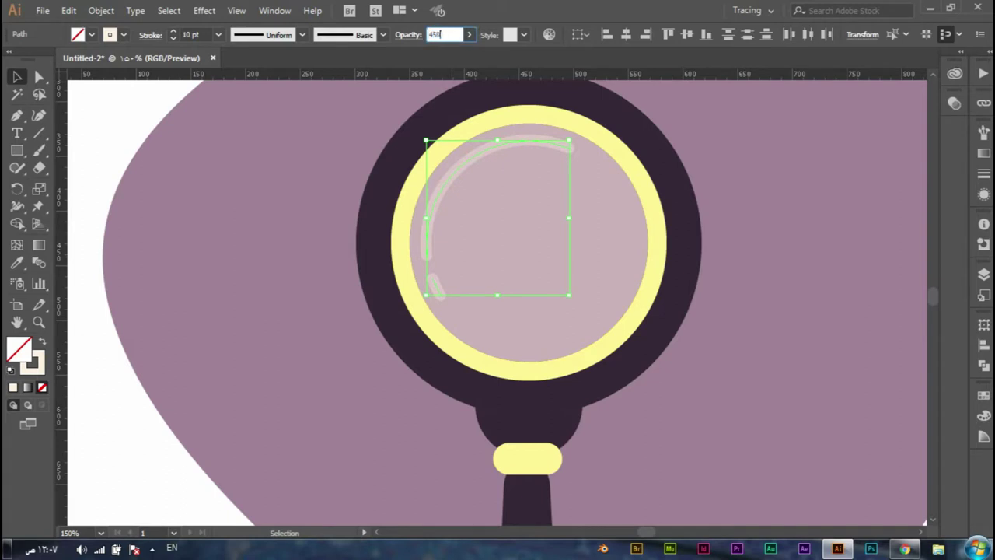
{"action": "key", "text": "Return"}
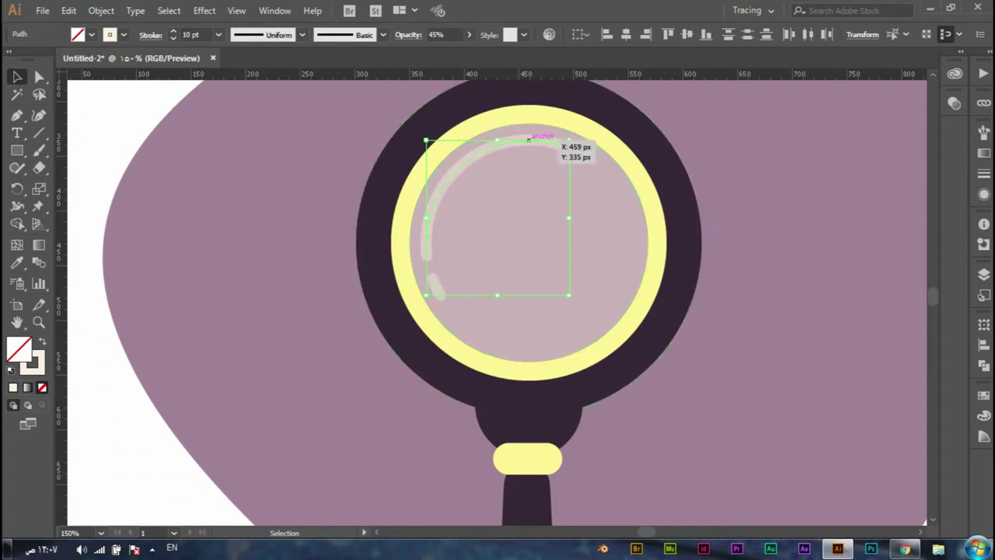
- Expand the two highlight strokes into filled shapes with Fill and Stroke checked
{"action": "left_click", "coordinate": [455, 171]}
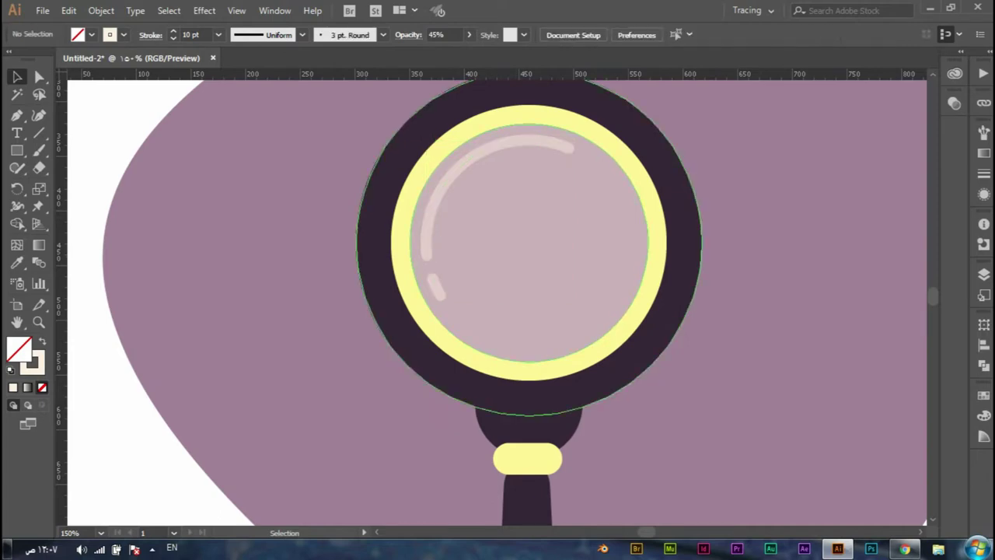
{"action": "left_click", "coordinate": [459, 168]}
{"action": "left_click", "coordinate": [437, 290], "text": "shift"}
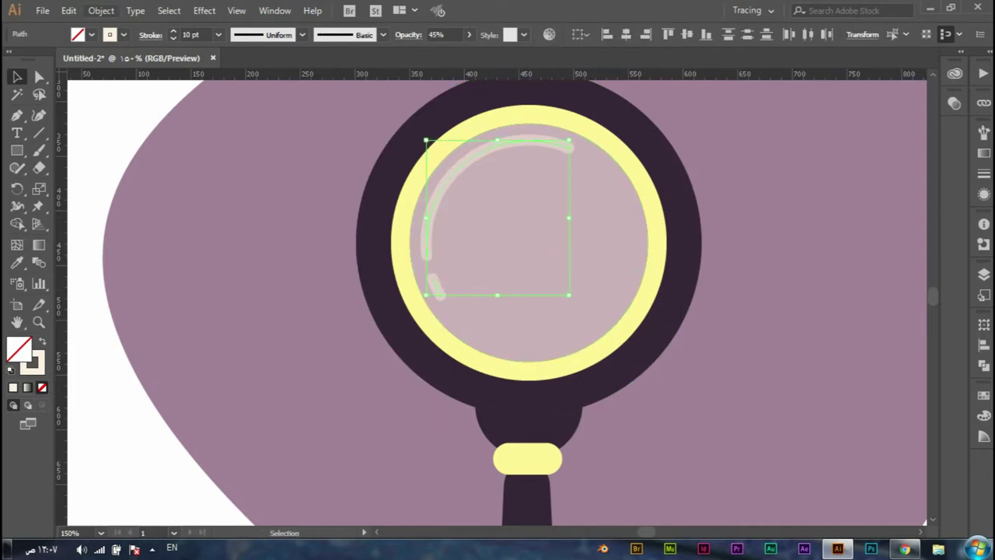
{"action": "left_click", "coordinate": [101, 10]}
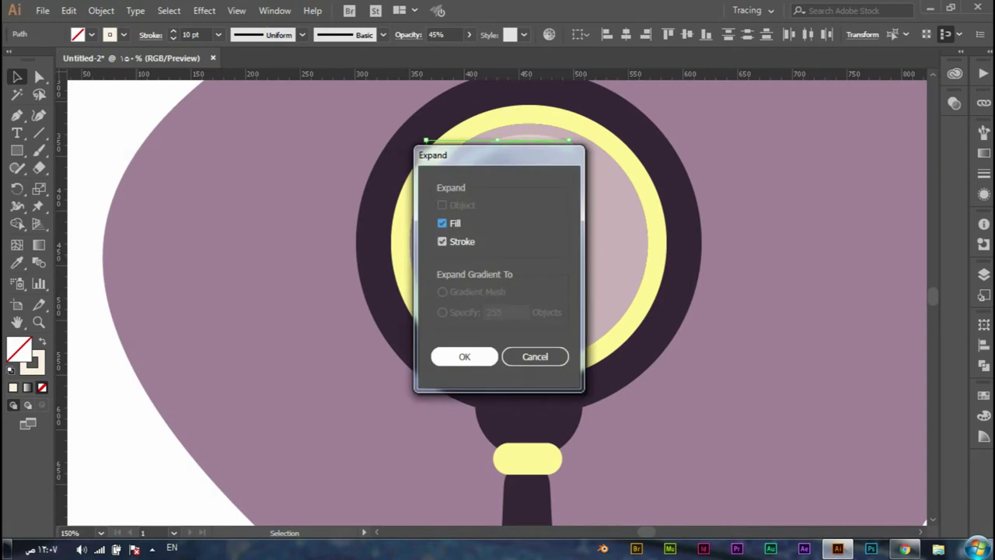
{"action": "left_click", "coordinate": [465, 355]}
{"action": "key", "text": "ctrl+shift+a"}
{"action": "key", "text": "ctrl+minus"}
{"action": "key", "text": "ctrl+minus"}
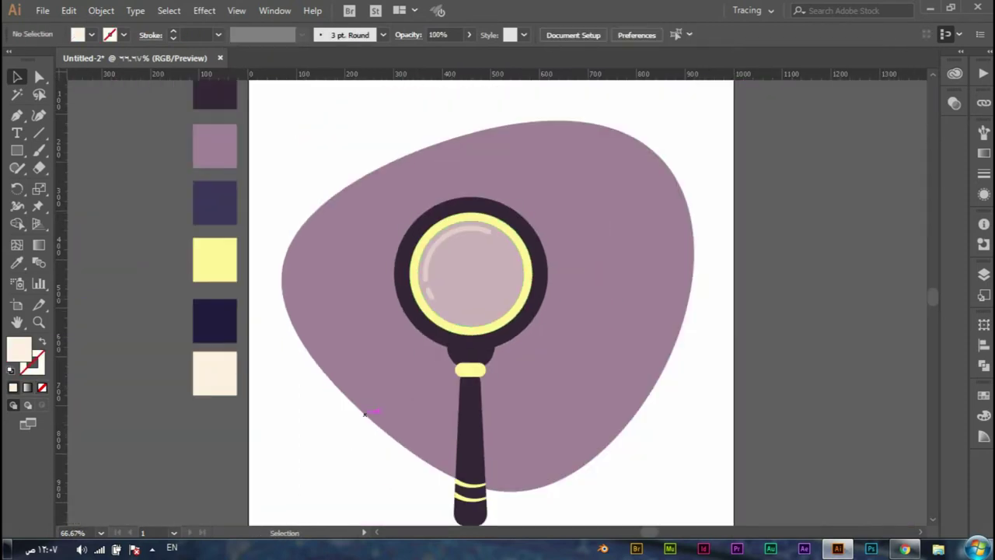
- Group the magnifier parts and rotate the group to about 319° over the blob
{"action": "scroll", "coordinate": [424, 295], "scroll_direction": "down", "scroll_amount": 1}
{"action": "scroll", "coordinate": [424, 296], "scroll_direction": "down", "scroll_amount": 3}
{"action": "left_click_drag", "start_coordinate": [377, 354], "coordinate": [566, 429]}
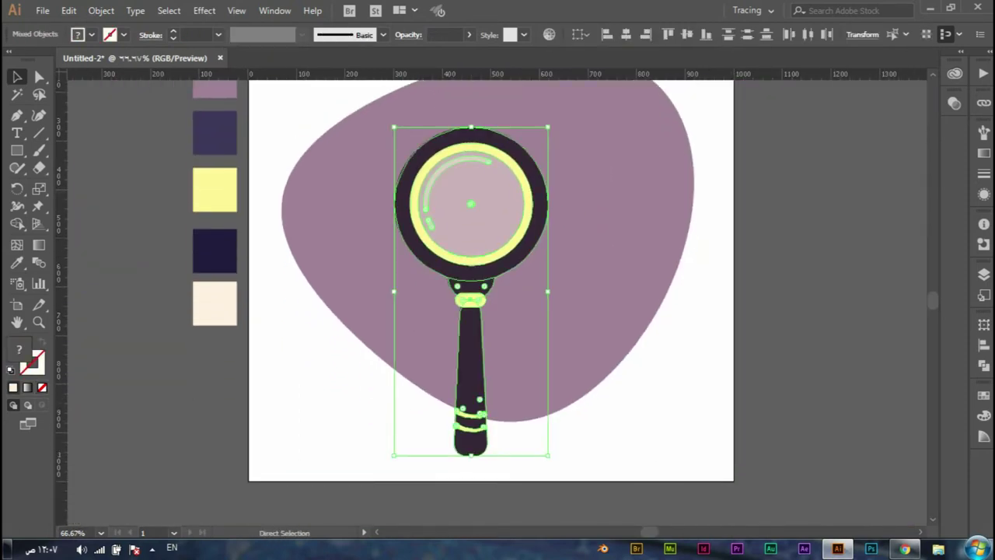
{"action": "key", "text": "ctrl+g"}
{"action": "mouse_move", "coordinate": [554, 123]}
{"action": "left_mouse_down"}
{"action": "mouse_move", "coordinate": [439, 129]}
{"action": "mouse_move", "coordinate": [545, 226]}
{"action": "left_mouse_up"}
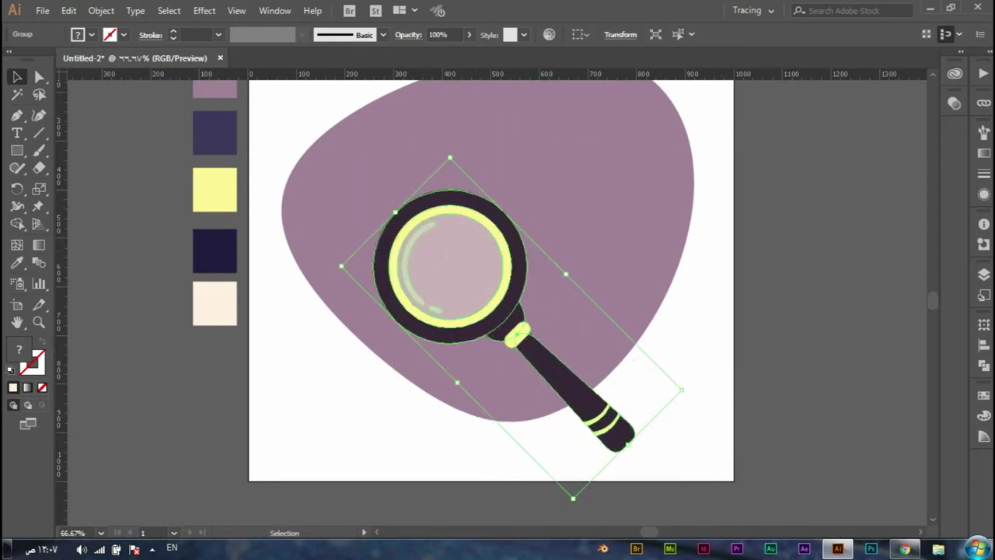
{"action": "mouse_move", "coordinate": [489, 299]}
{"action": "left_mouse_down"}
{"action": "mouse_move", "coordinate": [611, 299]}
{"action": "mouse_move", "coordinate": [500, 320]}
{"action": "left_mouse_up"}
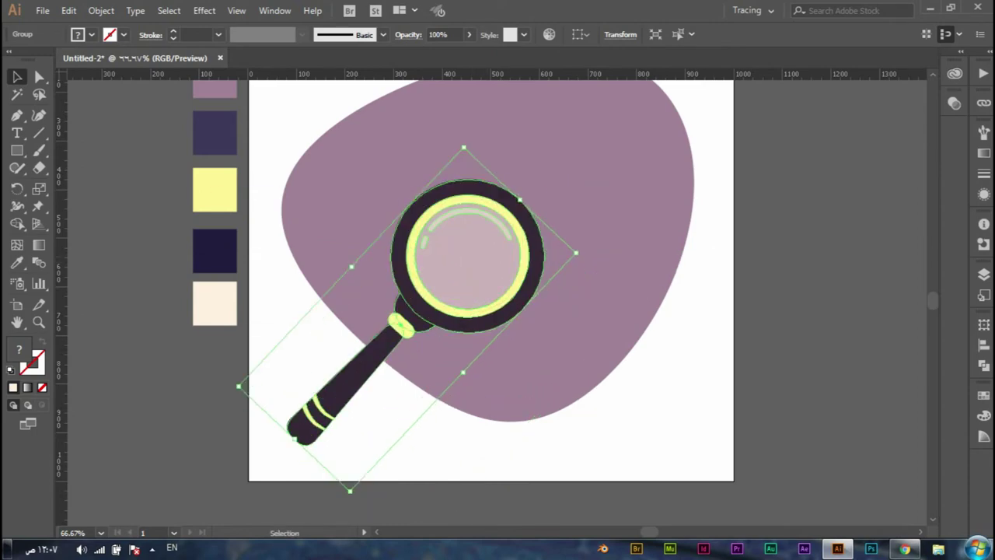
{"action": "left_click_drag", "start_coordinate": [577, 253], "coordinate": [583, 252]}
{"action": "key", "text": "ctrl+shift+a"}
- Draw a 234 × 314 px cream rectangle with rounded corners and move it left of the lens
{"action": "key", "text": "m"}
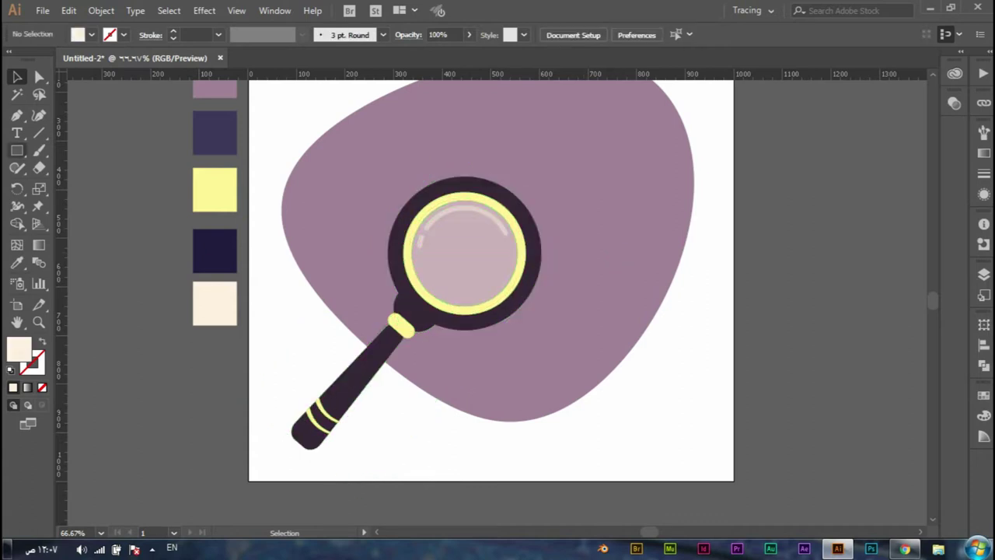
{"action": "left_click_drag", "start_coordinate": [17, 150], "coordinate": [62, 185]}
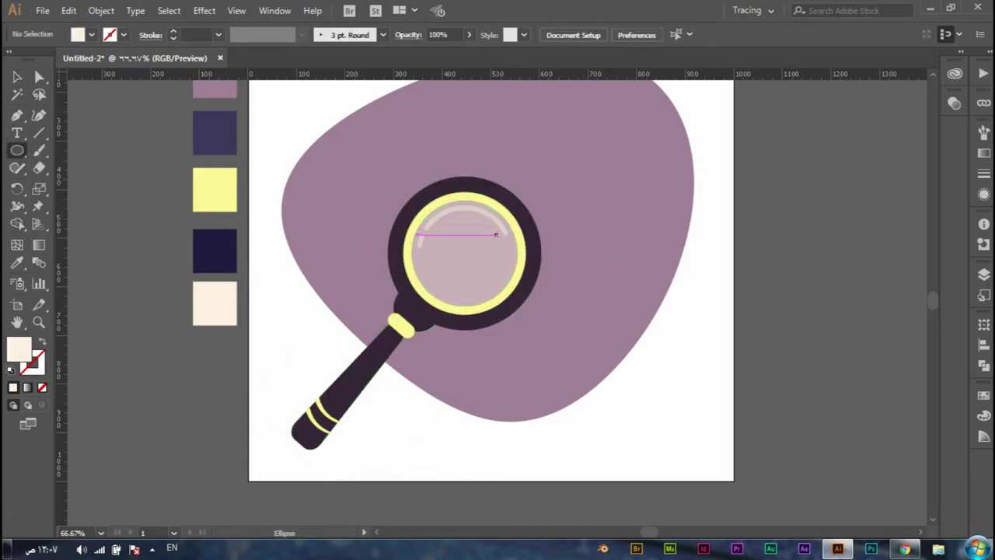
{"action": "key", "text": "v"}
{"action": "mouse_move", "coordinate": [18, 150]}
{"action": "left_mouse_down"}
{"action": "mouse_move", "coordinate": [77, 168]}
{"action": "mouse_move", "coordinate": [89, 150]}
{"action": "left_mouse_up"}
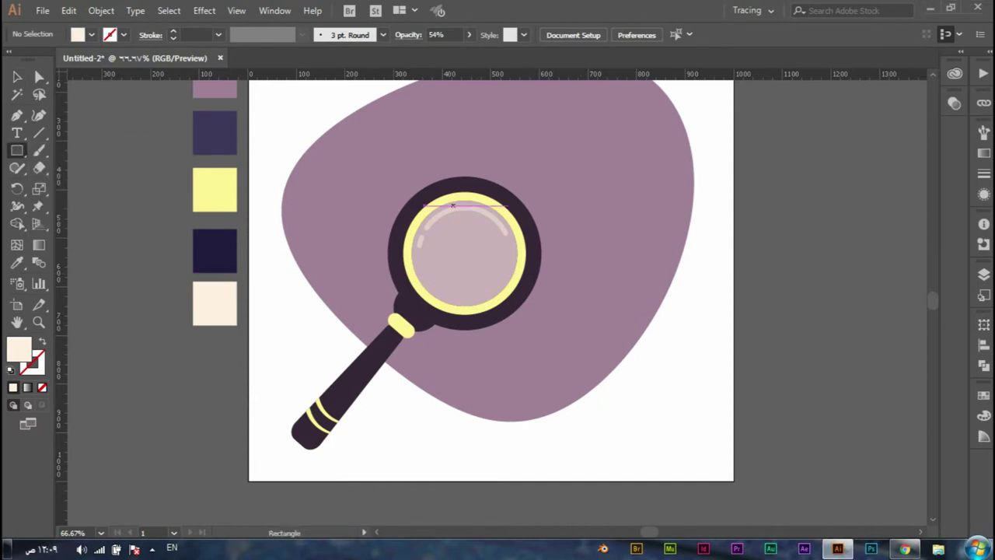
{"action": "left_click_drag", "start_coordinate": [663, 127], "coordinate": [542, 282]}
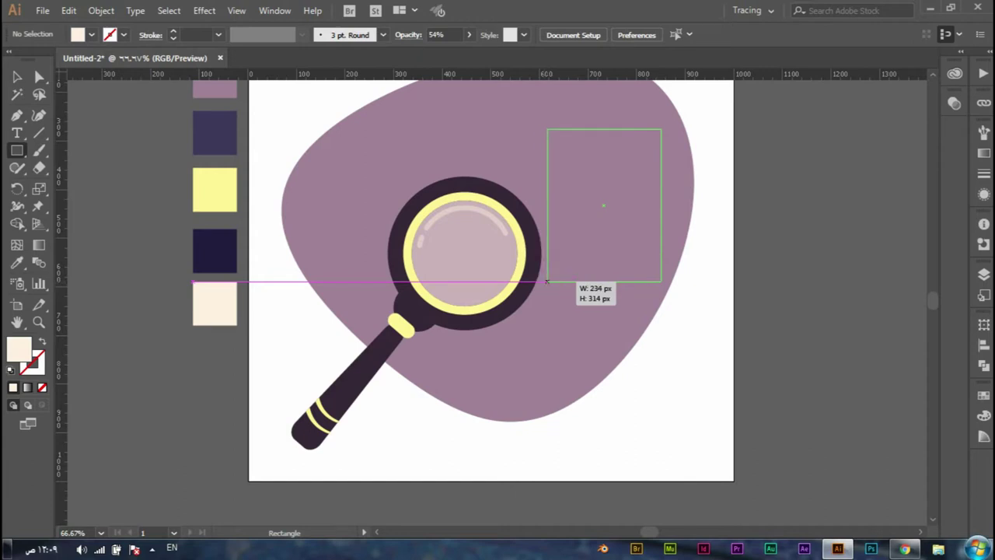
{"action": "left_click_drag", "start_coordinate": [541, 281], "coordinate": [541, 278]}
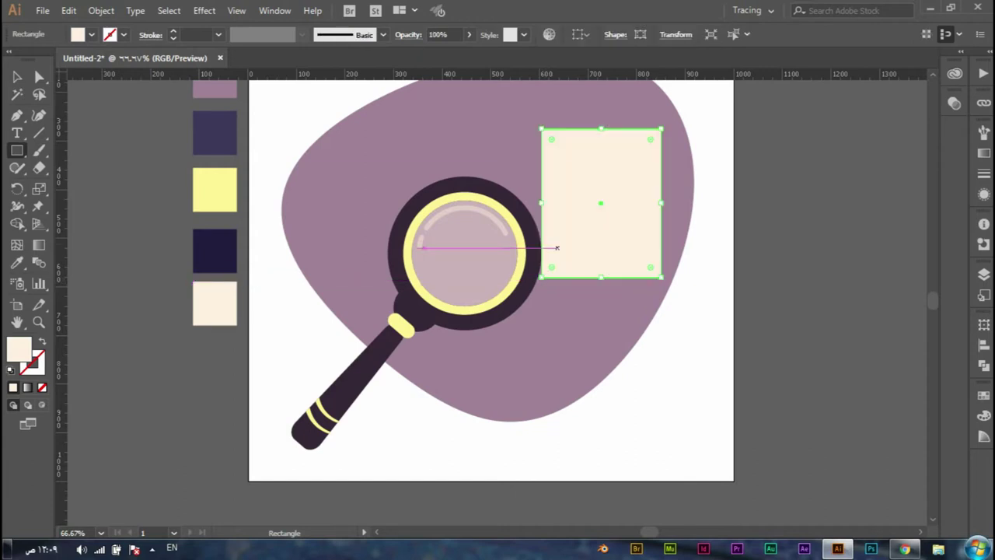
{"action": "left_click_drag", "start_coordinate": [552, 138], "coordinate": [550, 138]}
{"action": "left_click", "coordinate": [17, 262]}
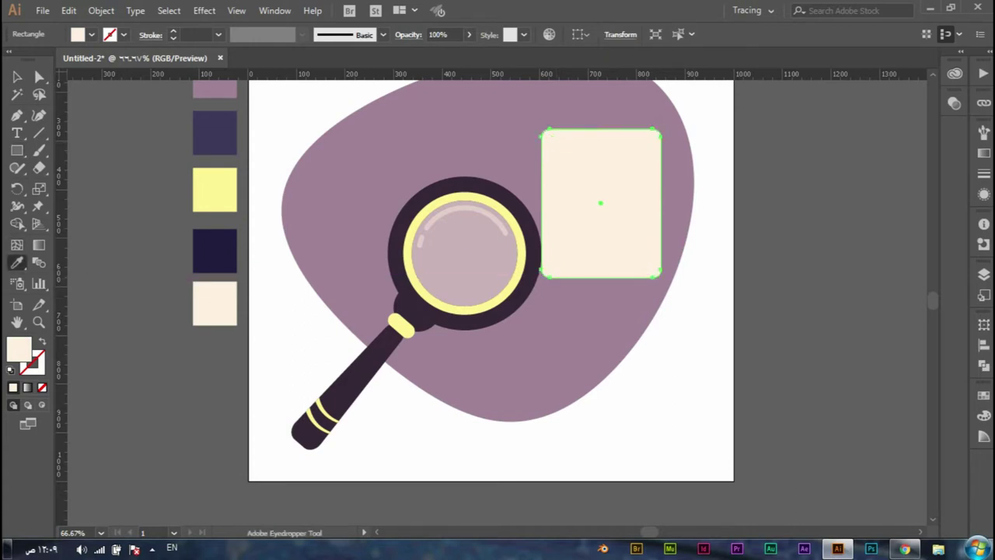
{"action": "key", "text": "v"}
{"action": "key", "text": "ctrl+shift+a"}
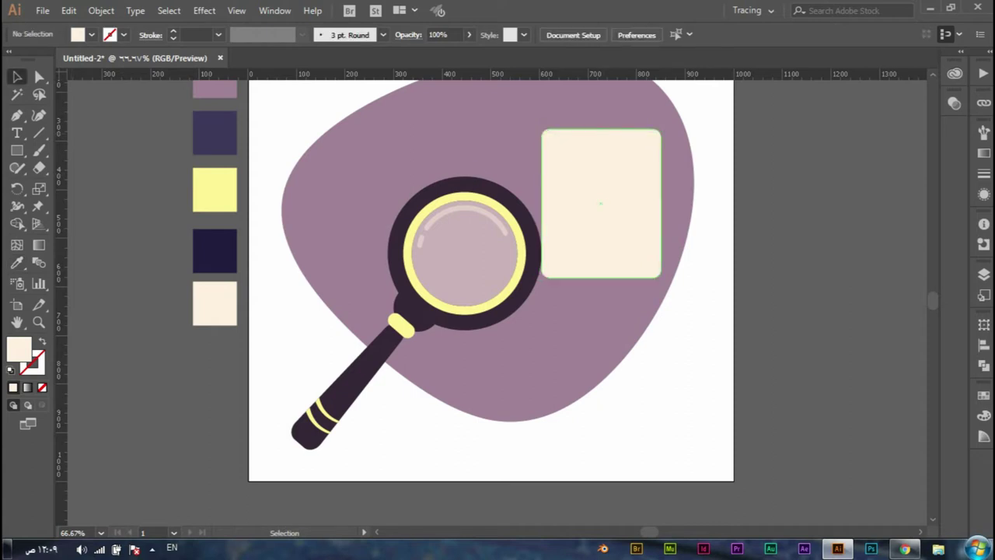
{"action": "mouse_move", "coordinate": [600, 204]}
{"action": "left_mouse_down"}
{"action": "mouse_move", "coordinate": [326, 202]}
{"action": "mouse_move", "coordinate": [470, 280]}
{"action": "left_mouse_up"}
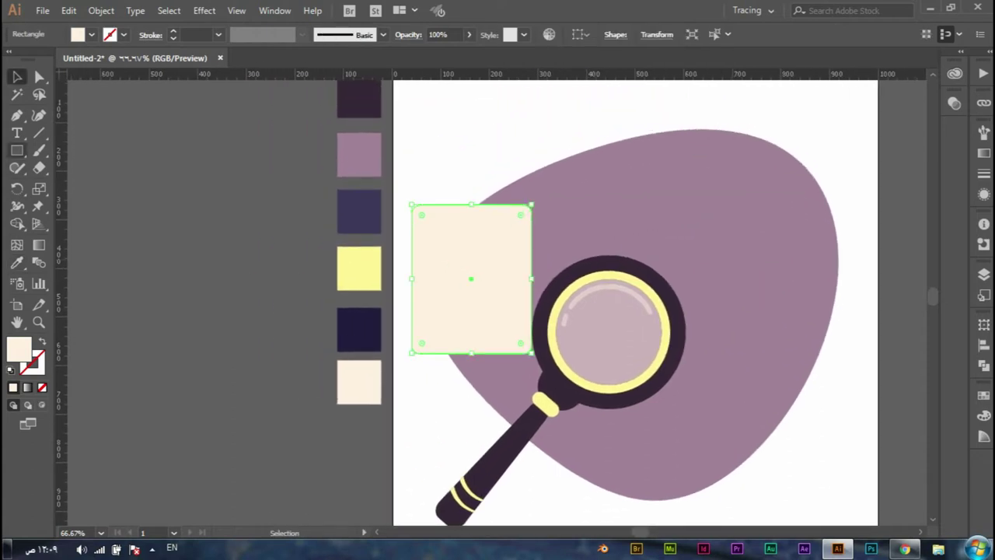
- Draw a thin bar near the card's top and fill it with dark navy
{"action": "left_click", "coordinate": [17, 150]}
{"action": "key", "text": "ctrl+1"}
{"action": "mouse_move", "coordinate": [513, 206]}
{"action": "left_mouse_down"}
{"action": "mouse_move", "coordinate": [407, 217]}
{"action": "mouse_move", "coordinate": [423, 217]}
{"action": "left_mouse_up"}
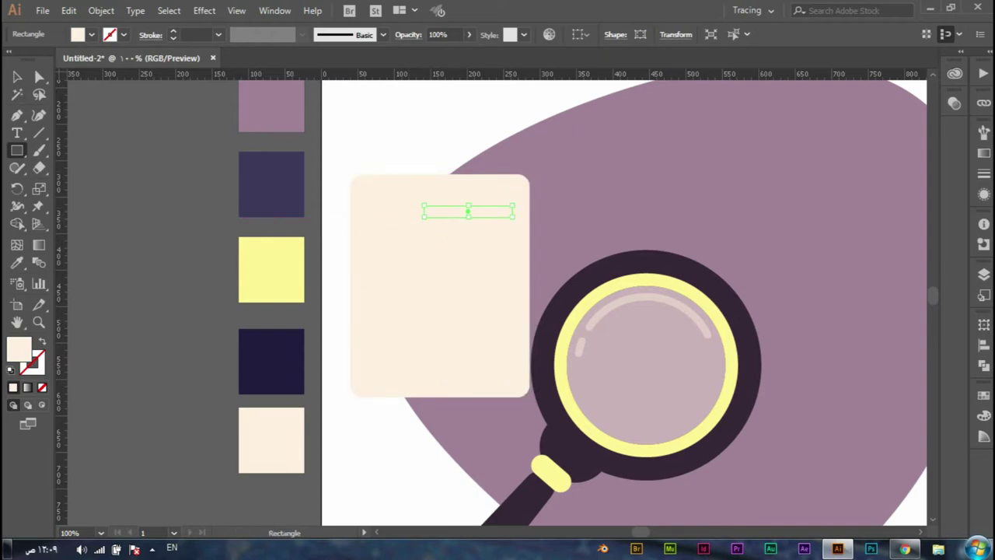
{"action": "left_click", "coordinate": [18, 263]}
{"action": "left_click", "coordinate": [271, 362]}
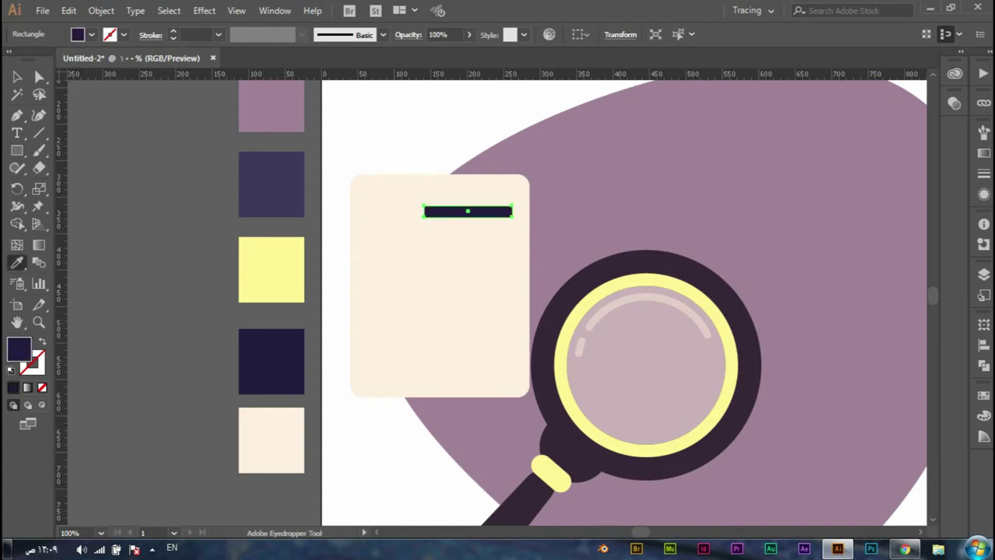
- Make the cream card narrower from its left edge and shorter from its bottom
{"action": "key", "text": "v"}
{"action": "key", "text": "ctrl+shift+a"}
{"action": "left_click", "coordinate": [440, 285]}
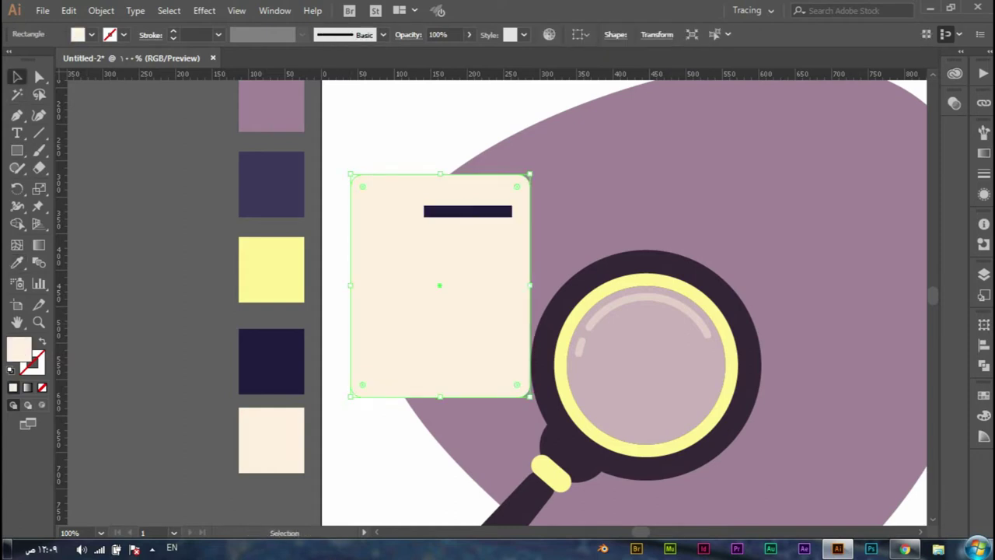
{"action": "left_click_drag", "start_coordinate": [351, 286], "coordinate": [373, 286]}
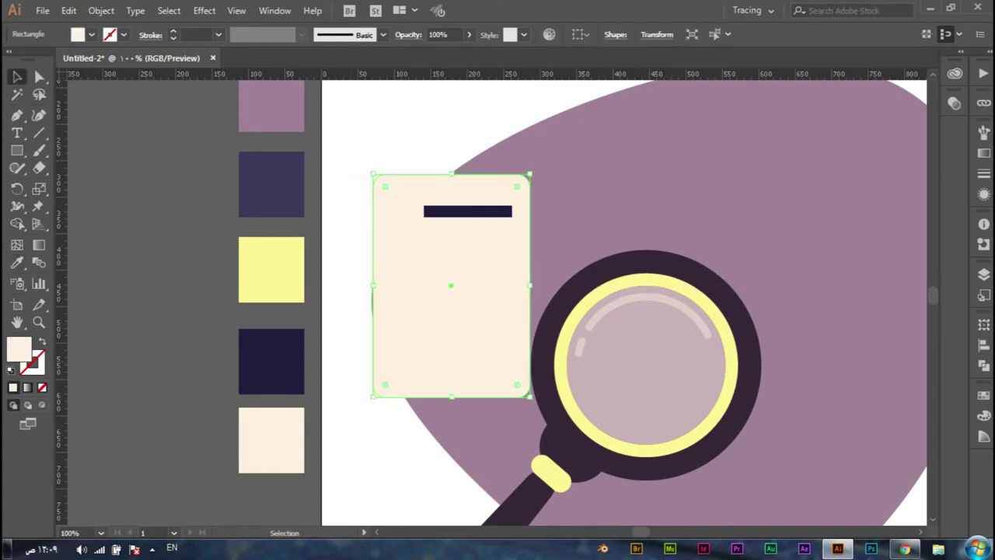
{"action": "left_click_drag", "start_coordinate": [451, 397], "coordinate": [451, 364]}
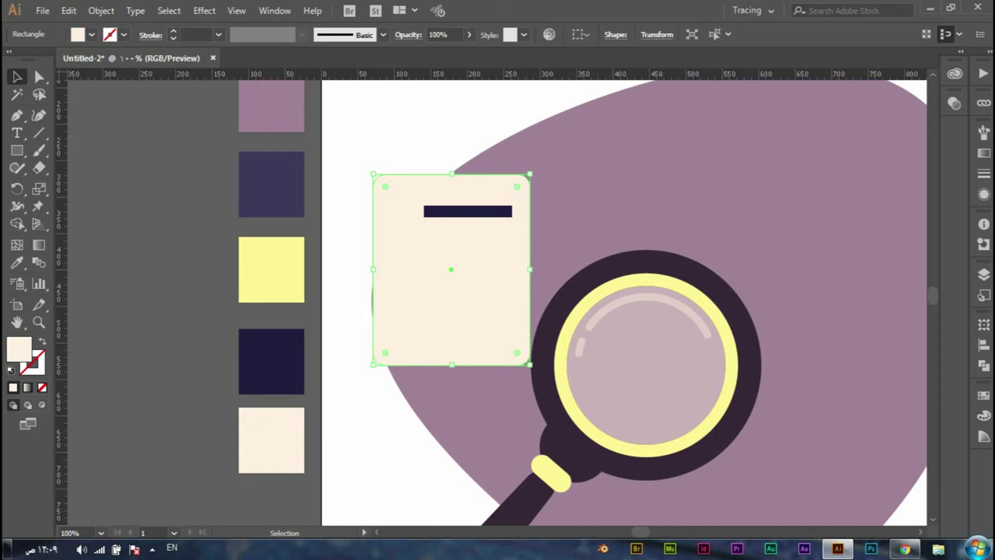
{"action": "key", "text": "ctrl+shift+a"}
- Draw a small 16 px square bullet and place it beside the bar
{"action": "left_click", "coordinate": [467, 210]}
{"action": "key", "text": "m"}
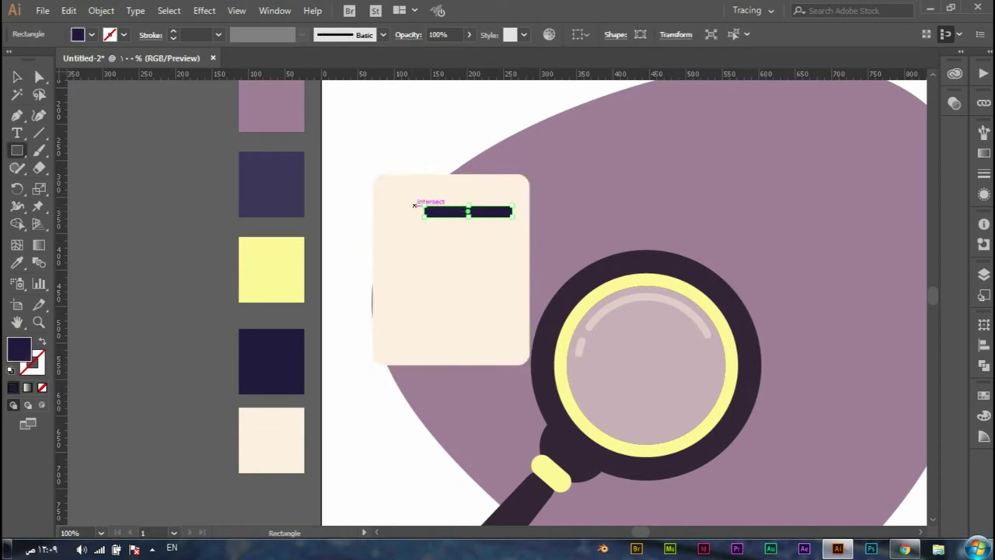
{"action": "left_click_drag", "start_coordinate": [414, 205], "coordinate": [405, 217]}
{"action": "key", "text": "v"}
{"action": "scroll", "coordinate": [371, 216], "scroll_direction": "up", "scroll_amount": 2}
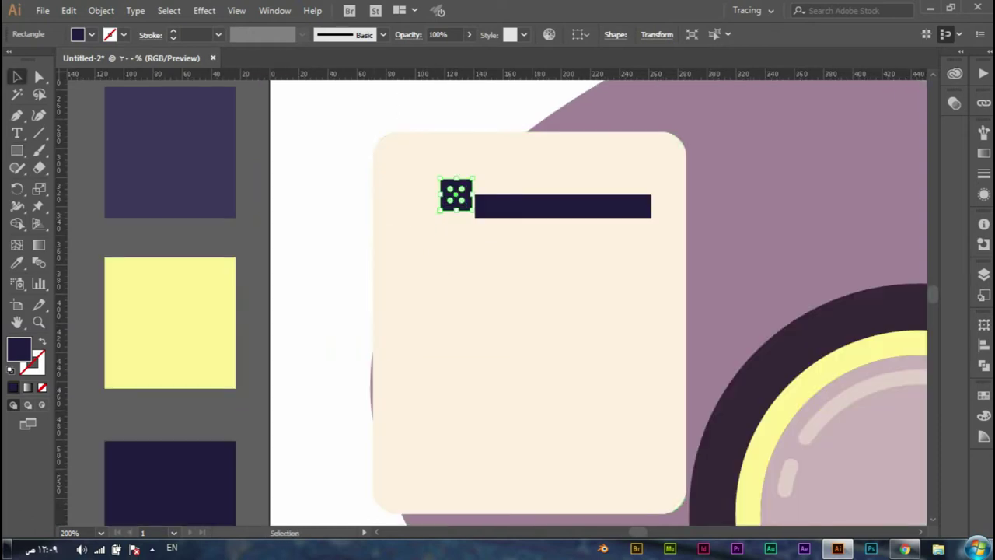
{"action": "left_click_drag", "start_coordinate": [456, 195], "coordinate": [440, 206]}
- Group the square bullet and bar into one row and drag it into position
{"action": "left_click", "coordinate": [563, 206]}
{"action": "left_click", "coordinate": [440, 206], "text": "shift"}
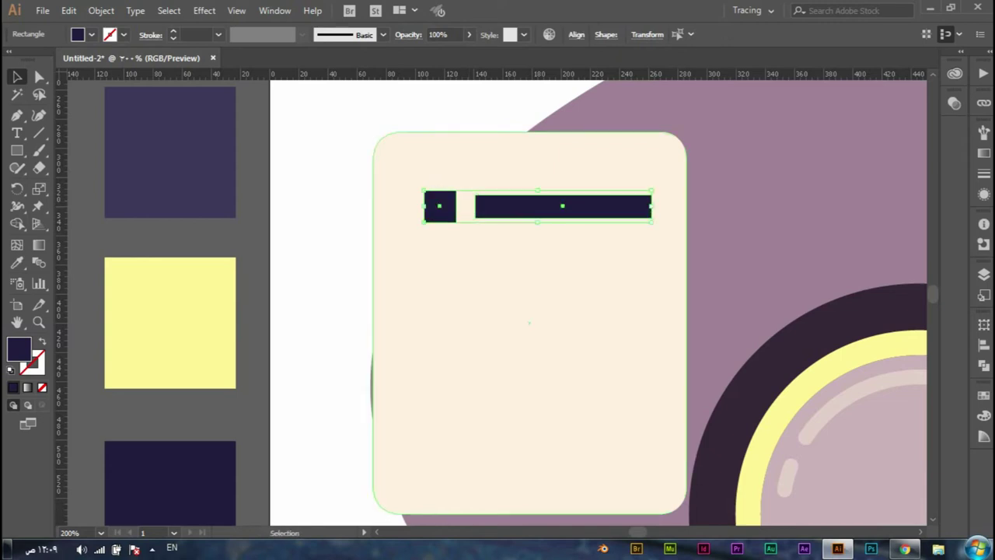
{"action": "key", "text": "a"}
{"action": "key", "text": "ctrl+g"}
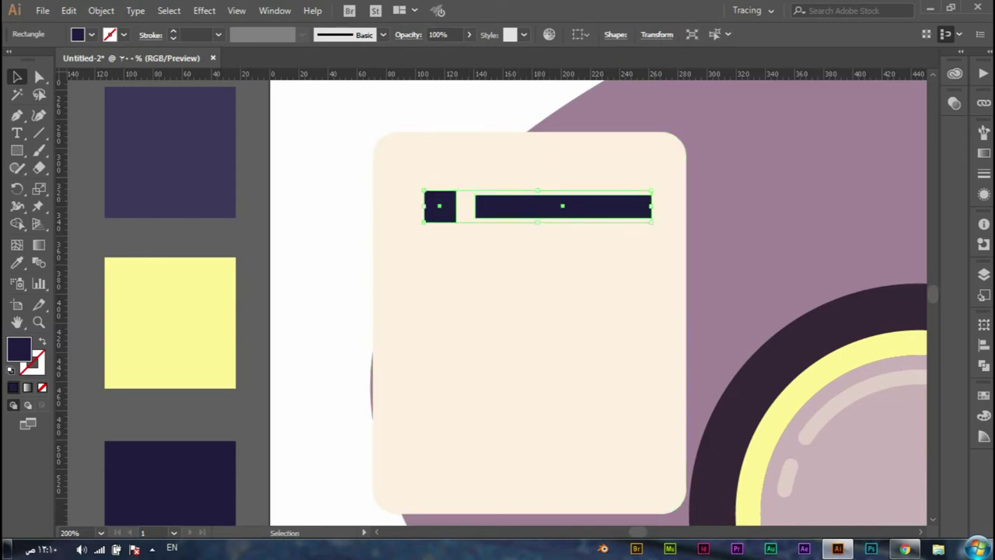
{"action": "left_click_drag", "start_coordinate": [595, 219], "coordinate": [589, 314]}
{"action": "scroll", "coordinate": [588, 218], "scroll_direction": "down", "scroll_amount": 2}
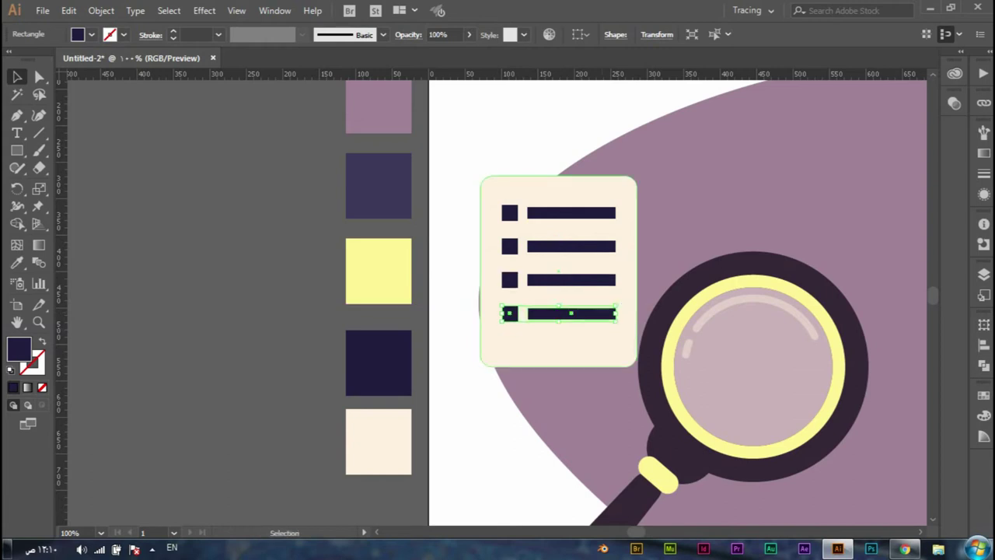
- Copy a fifth bullet row below and select all five rows
{"action": "left_click_drag", "start_coordinate": [558, 310], "coordinate": [558, 340]}
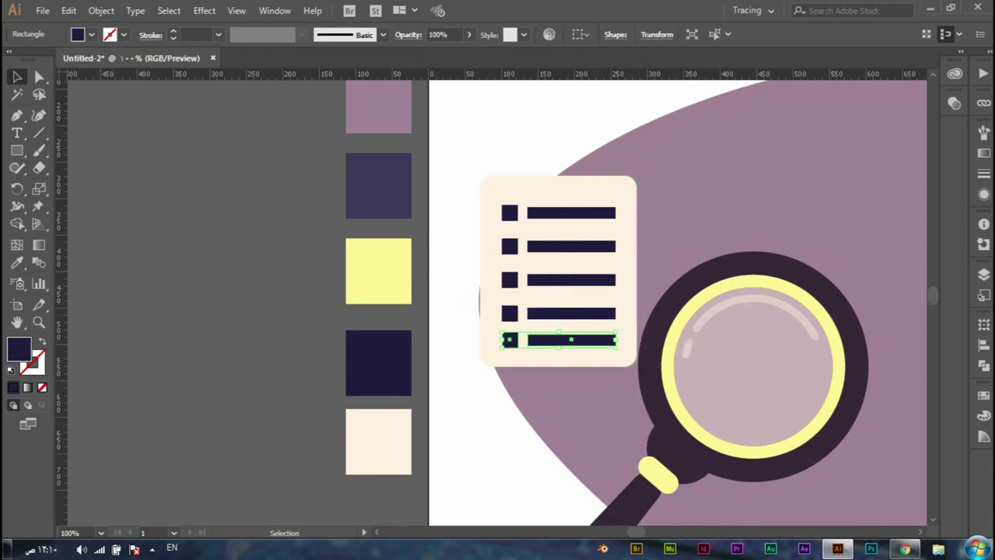
{"action": "left_click", "coordinate": [575, 212], "text": "shift"}
{"action": "left_click", "coordinate": [571, 246], "text": "shift"}
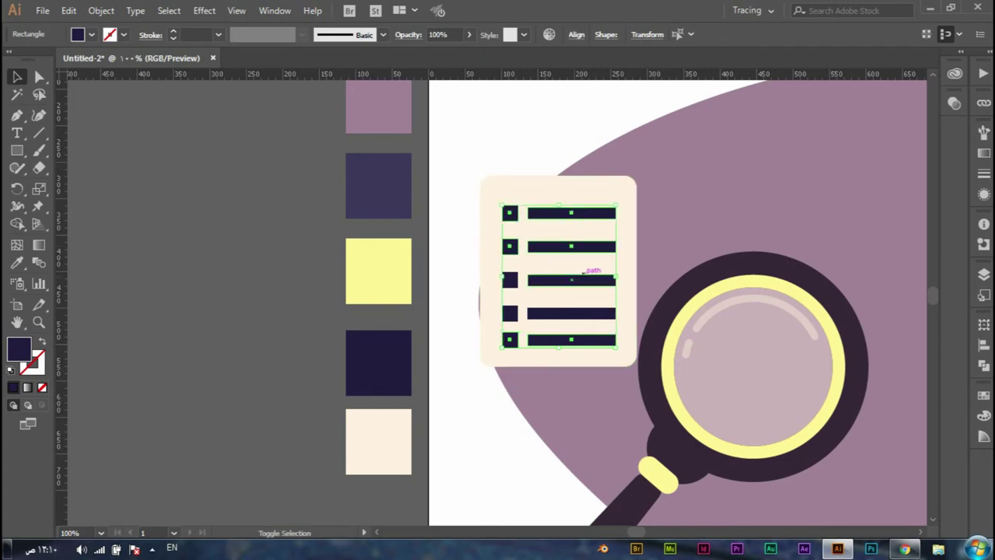
{"action": "left_click", "coordinate": [571, 279], "text": "shift"}
{"action": "left_click", "coordinate": [571, 313], "text": "shift"}
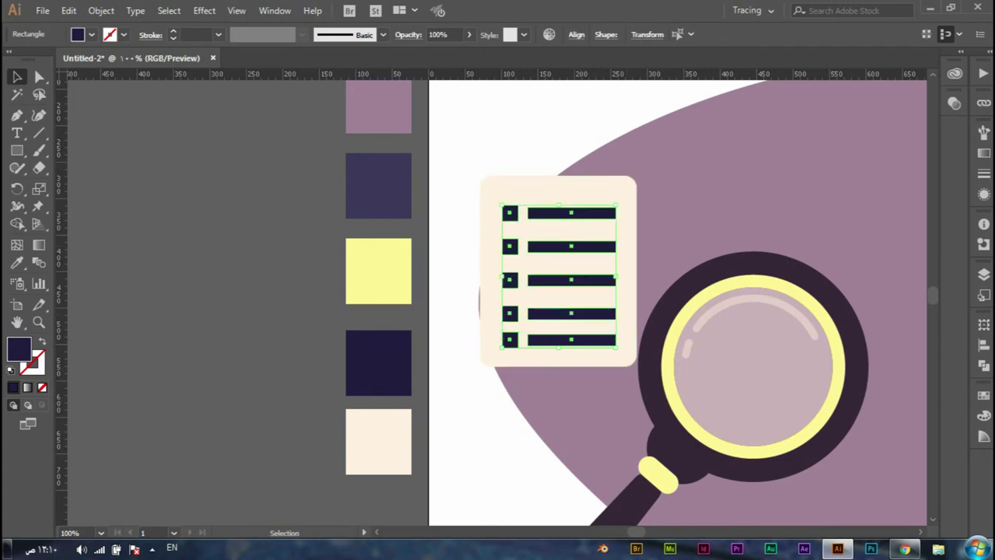
- Distribute the five rows evenly by vertical center, then deselect and zoom out
{"action": "left_click", "coordinate": [576, 34]}
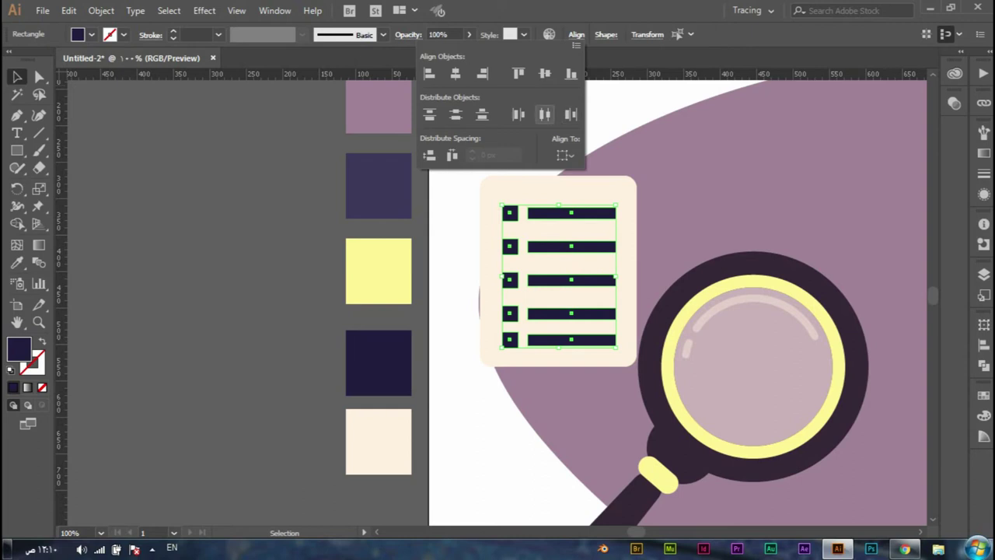
{"action": "left_click", "coordinate": [456, 115]}
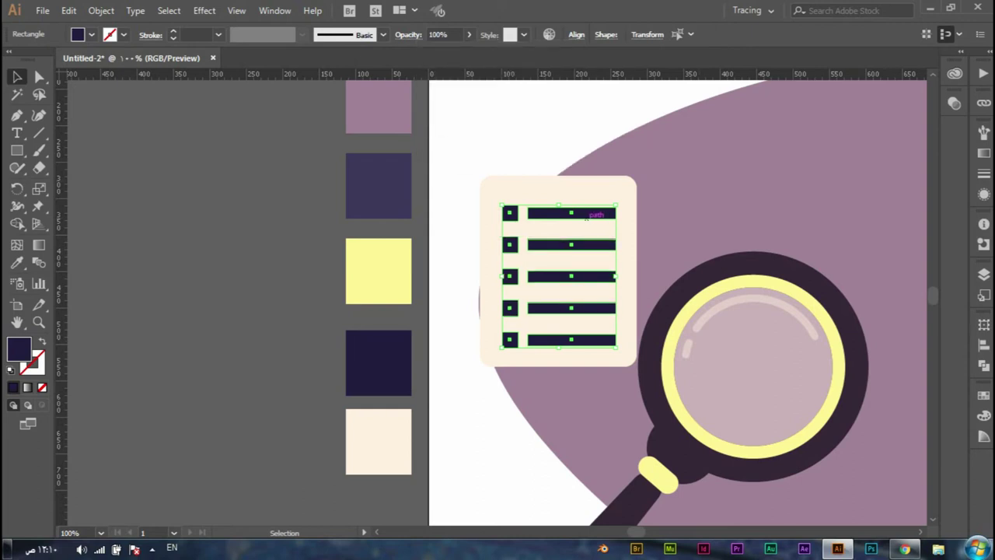
{"action": "key", "text": "ctrl+shift+a"}
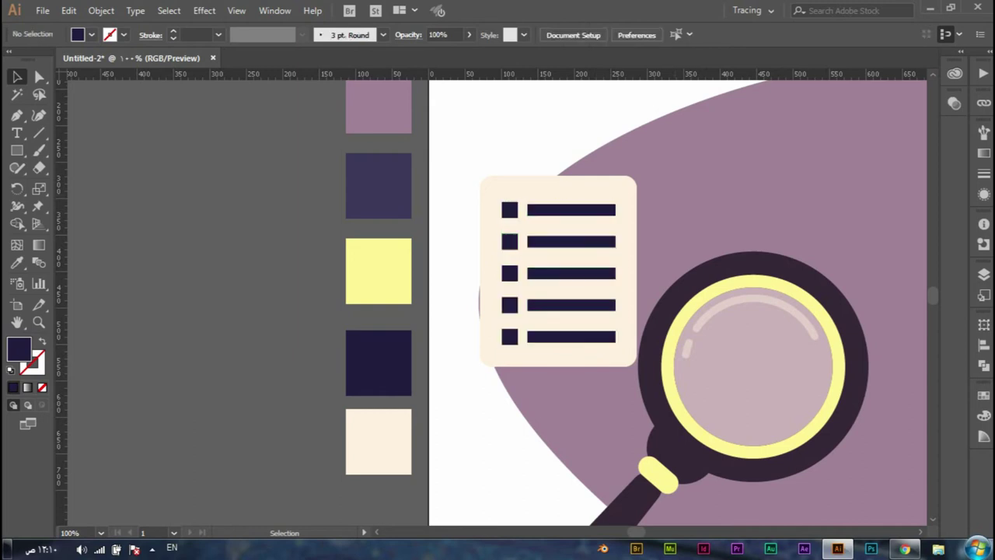
{"action": "key", "text": "ctrl+minus"}
- Move the list card with its rows to the blob's right and scale it down
{"action": "scroll", "coordinate": [430, 250], "scroll_direction": "right", "scroll_amount": 3}
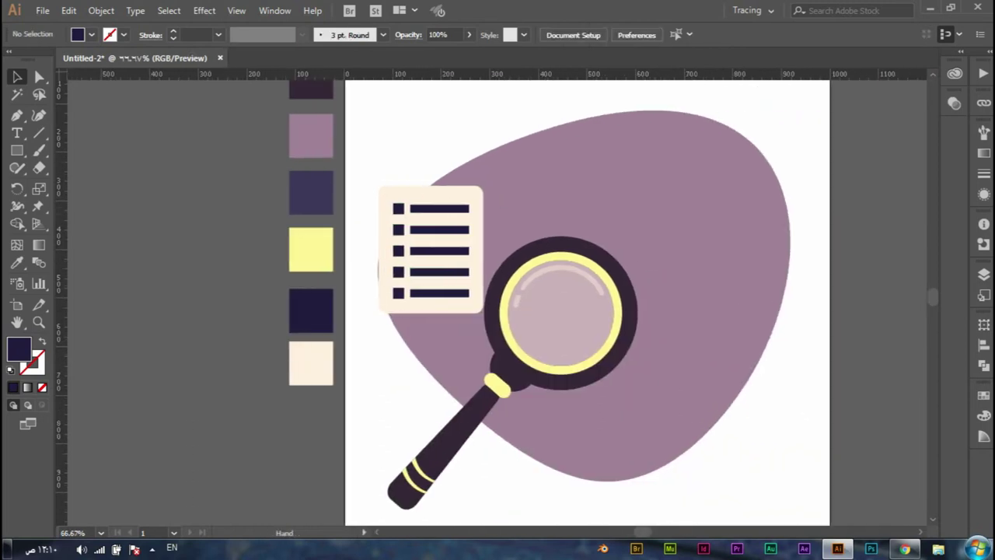
{"action": "left_click", "coordinate": [431, 249]}
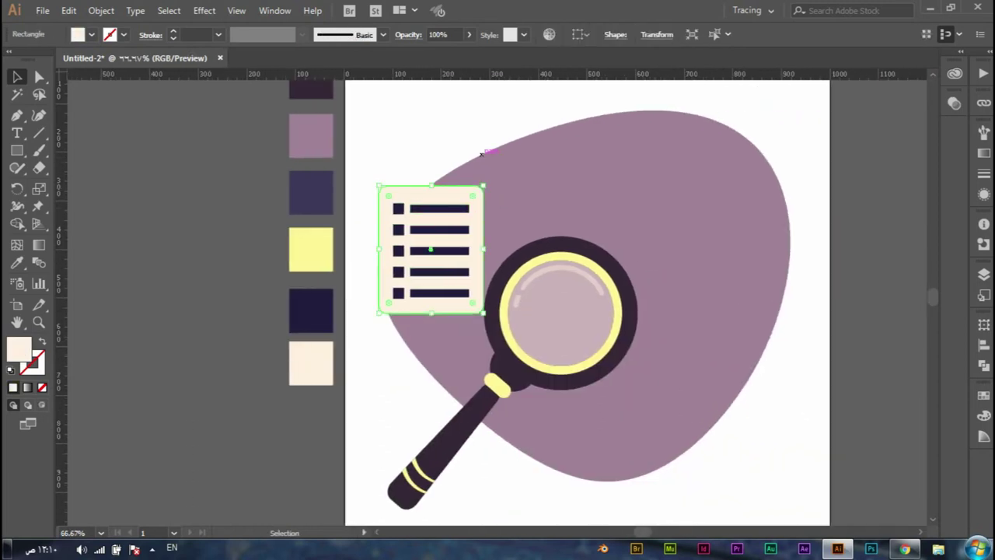
{"action": "mouse_move", "coordinate": [497, 125]}
{"action": "left_mouse_down"}
{"action": "mouse_move", "coordinate": [446, 173]}
{"action": "mouse_move", "coordinate": [384, 326]}
{"action": "left_mouse_up"}
{"action": "left_click_drag", "start_coordinate": [431, 250], "coordinate": [698, 255]}
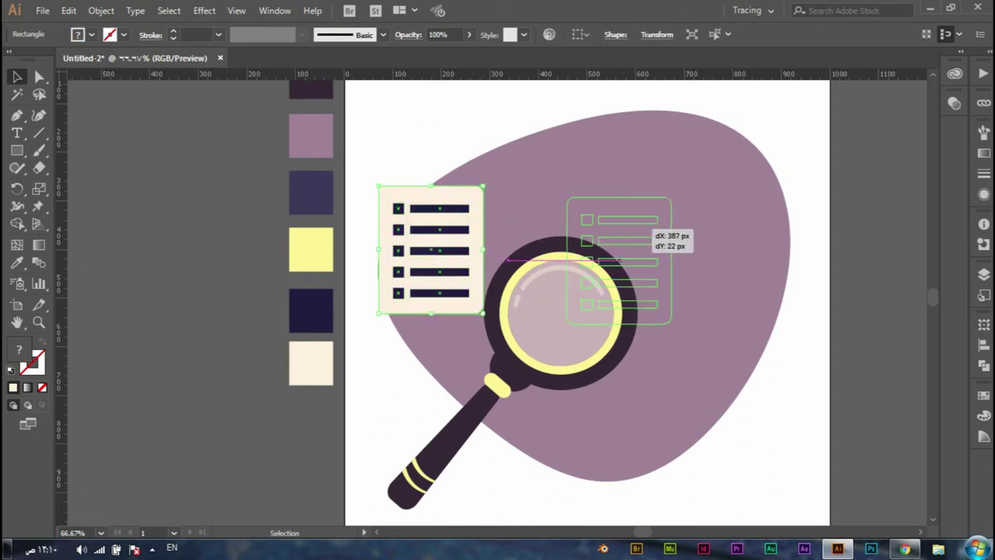
{"action": "left_click_drag", "start_coordinate": [751, 192], "coordinate": [741, 203]}
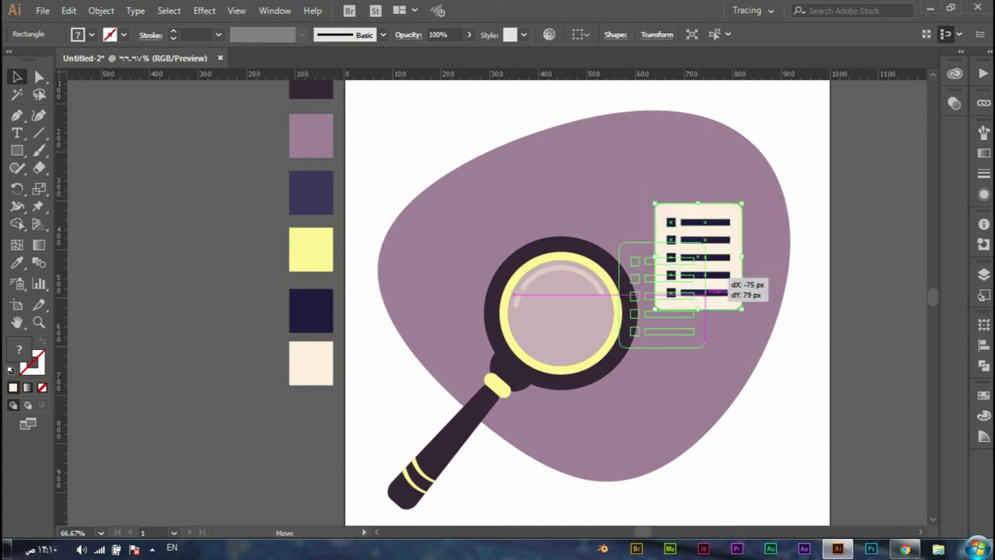
{"action": "left_click_drag", "start_coordinate": [743, 246], "coordinate": [731, 264]}
- Rotate the list card slightly counter-clockwise
{"action": "left_click", "coordinate": [751, 374]}
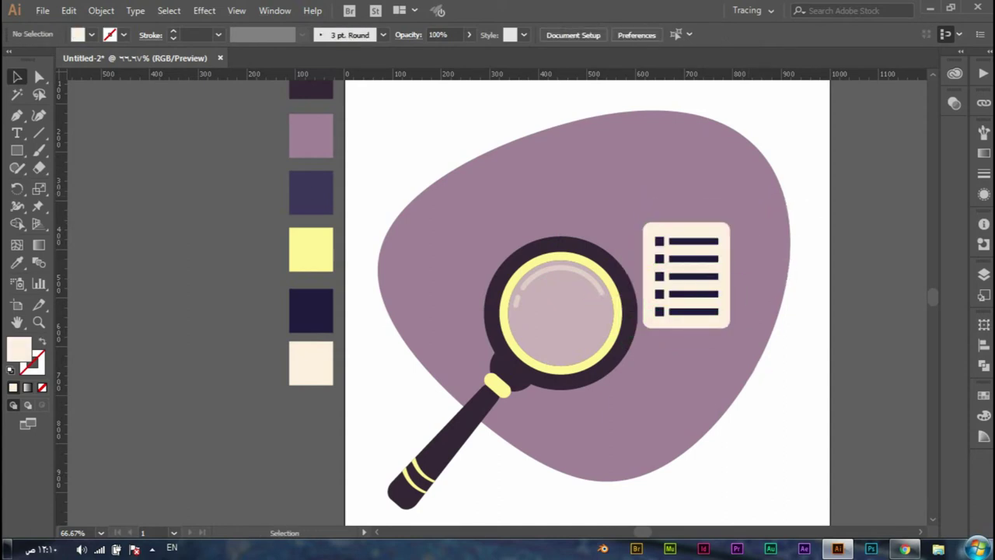
{"action": "left_click", "coordinate": [685, 276]}
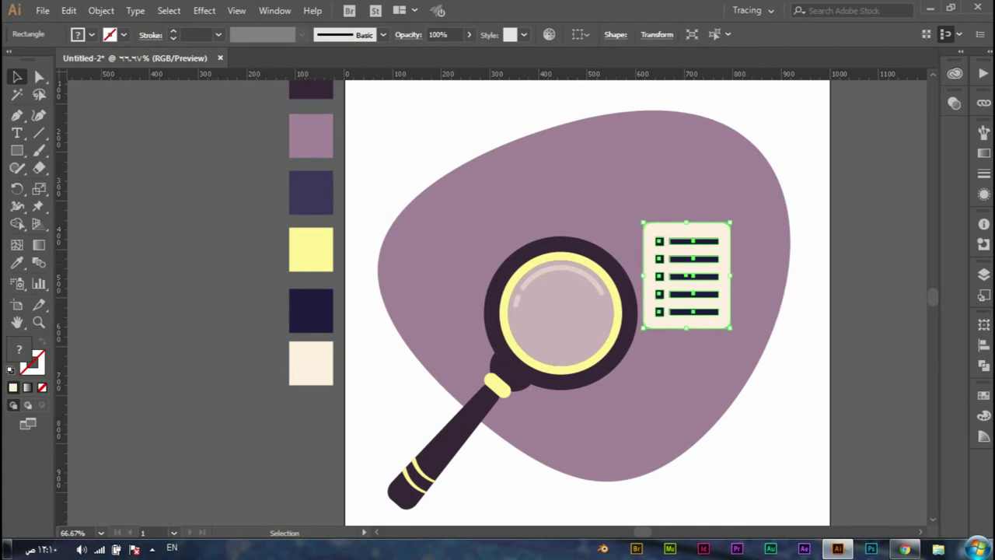
{"action": "left_click_drag", "start_coordinate": [737, 225], "coordinate": [768, 218]}
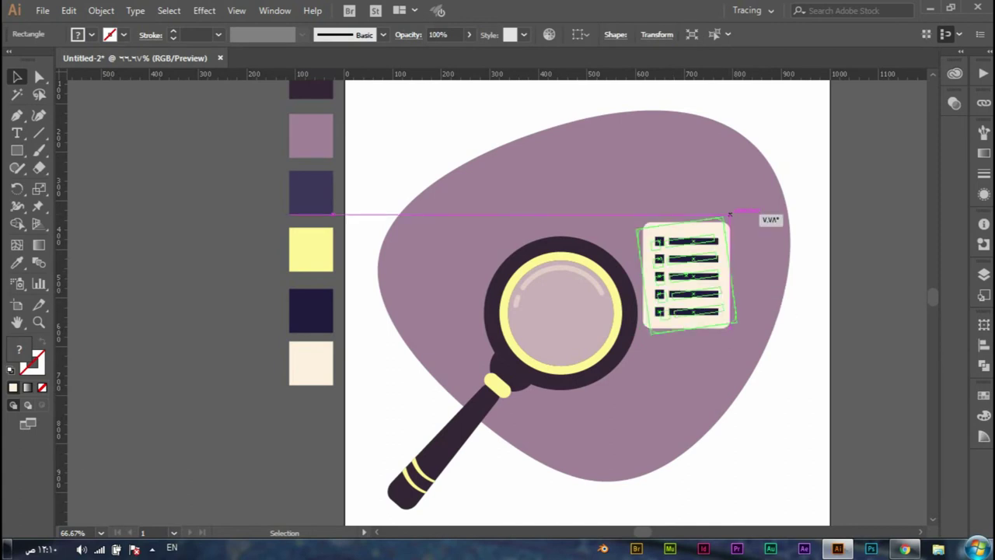
{"action": "key", "text": "ctrl+shift+a"}
{"action": "scroll", "coordinate": [694, 294], "scroll_direction": "up", "scroll_amount": 1, "text": "alt"}
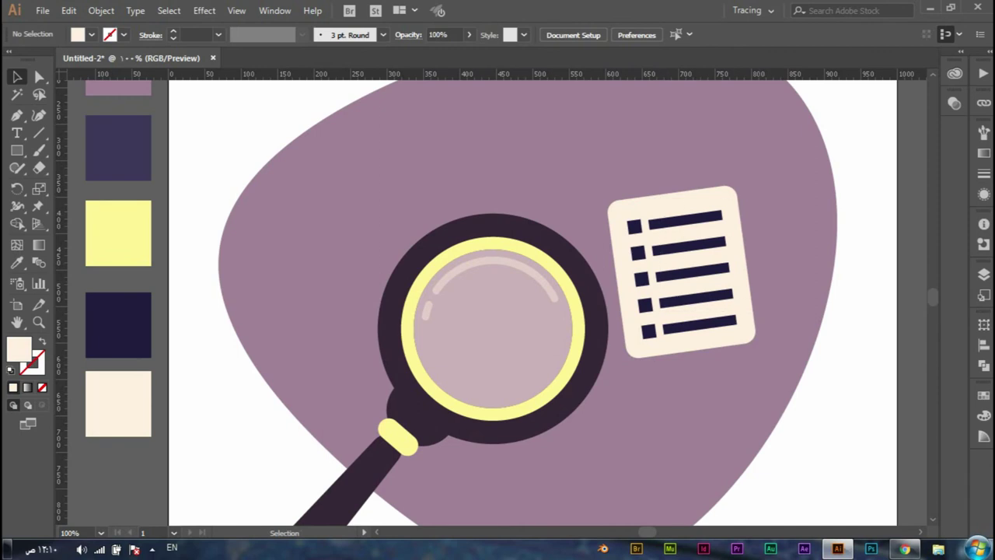
- Ungroup the list card into its separate pieces
{"action": "left_click", "coordinate": [660, 233]}
{"action": "left_click", "coordinate": [744, 246]}
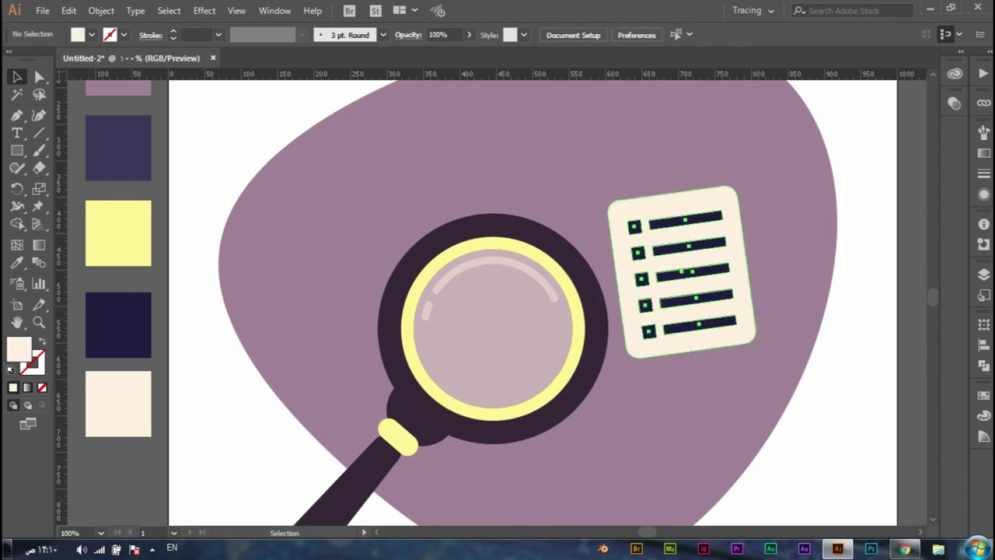
{"action": "left_click", "coordinate": [719, 233]}
{"action": "right_click", "coordinate": [721, 230]}
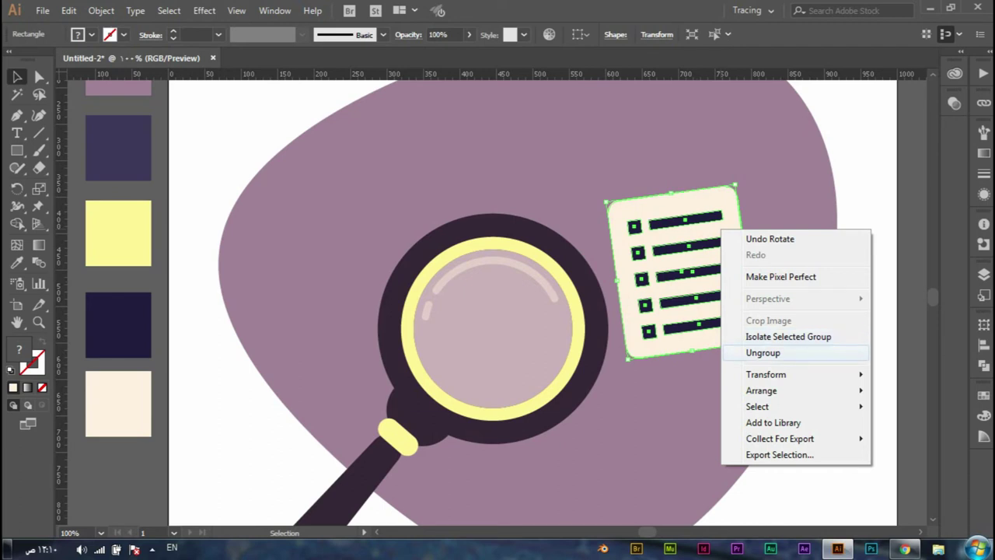
{"action": "left_click", "coordinate": [763, 353]}
{"action": "left_click", "coordinate": [765, 354]}
- Make an offset copy of the cream card shape and send it behind the card
{"action": "left_click", "coordinate": [710, 220]}
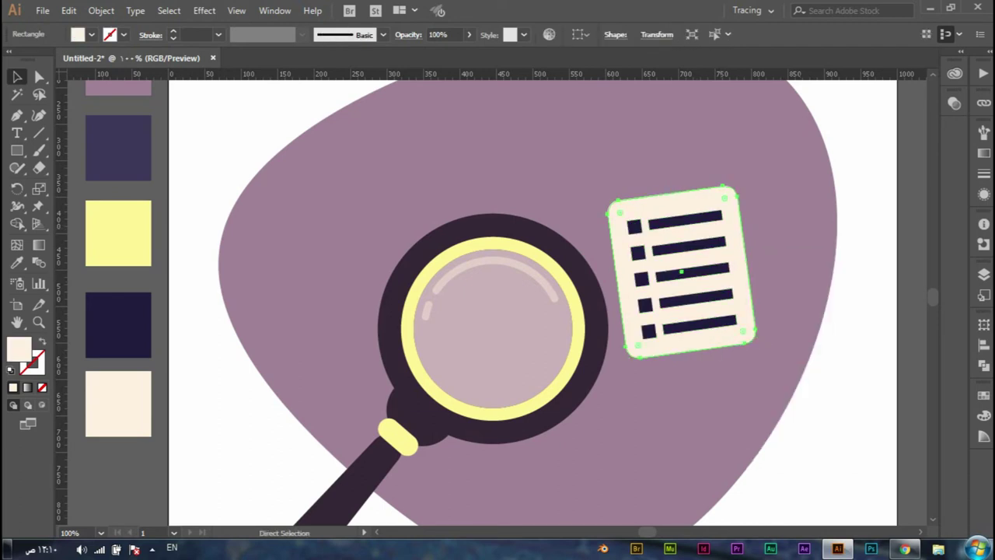
{"action": "key", "text": "v"}
{"action": "left_click_drag", "start_coordinate": [746, 262], "coordinate": [748, 263]}
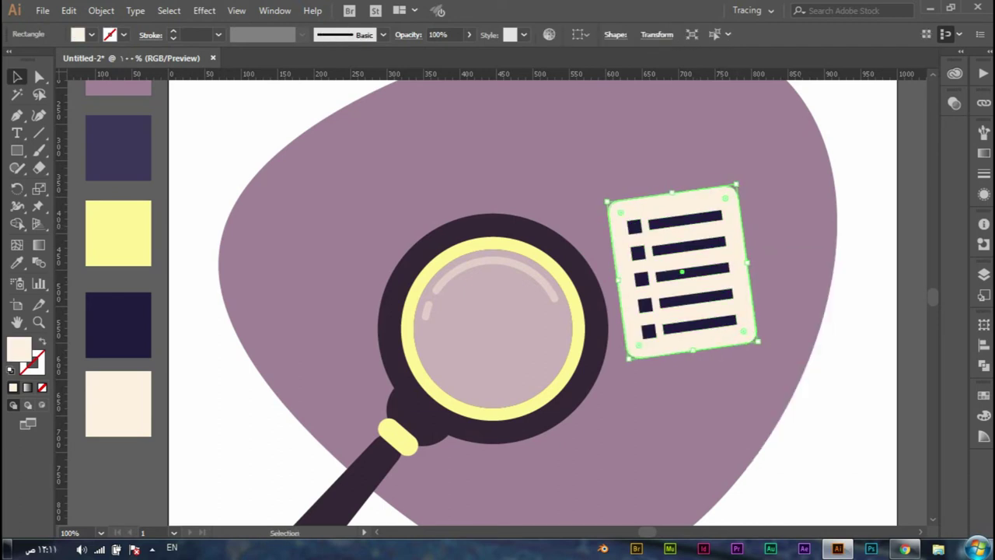
{"action": "right_click", "coordinate": [732, 265]}
{"action": "mouse_move", "coordinate": [773, 456]}
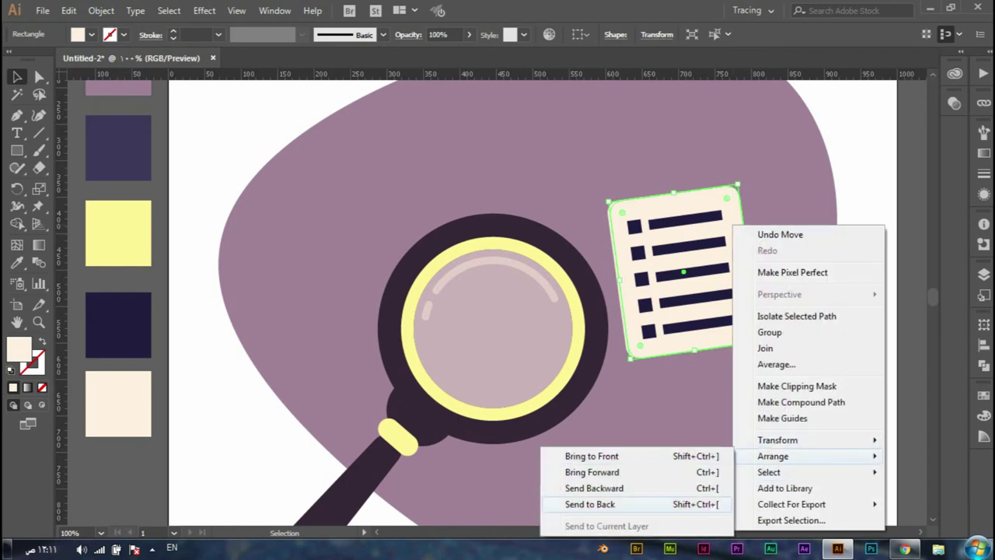
{"action": "left_click", "coordinate": [591, 504]}
- Color the shadow copy dark purple and nudge it down and right
{"action": "left_click", "coordinate": [17, 262]}
{"action": "left_click", "coordinate": [118, 147]}
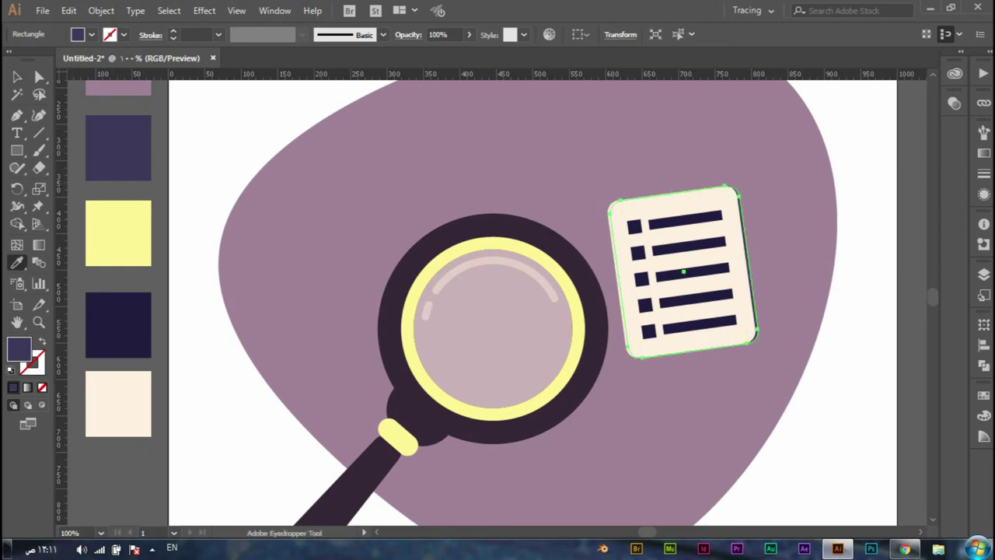
{"action": "key", "text": "v"}
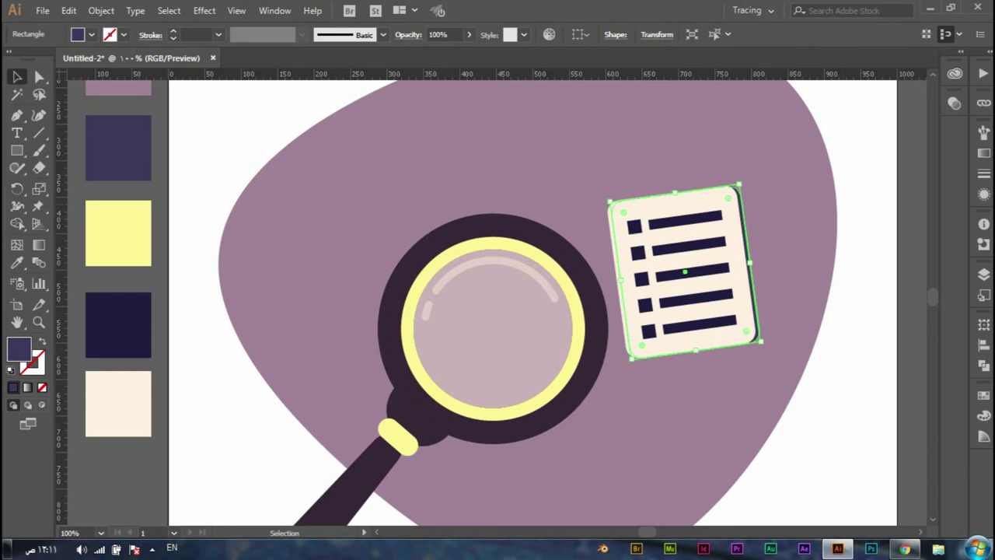
{"action": "key", "text": "Down"}
{"action": "key", "text": "Down"}
{"action": "key", "text": "Down"}
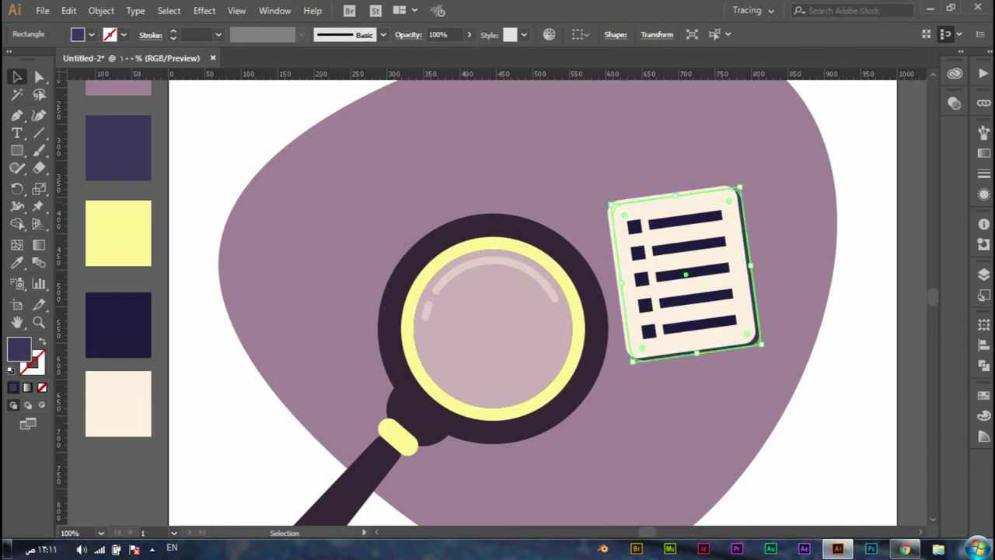
{"action": "key", "text": "Down"}
{"action": "key", "text": "Right"}
- Set the shadow's opacity to 50%
{"action": "left_click", "coordinate": [441, 35]}
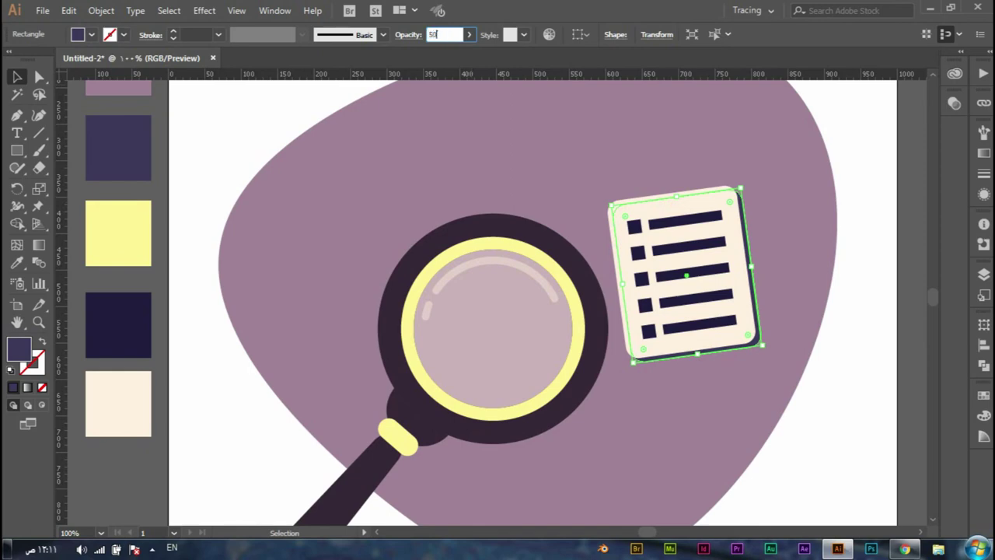
{"action": "key", "text": "Return"}
{"action": "key", "text": "ctrl+shift+a"}
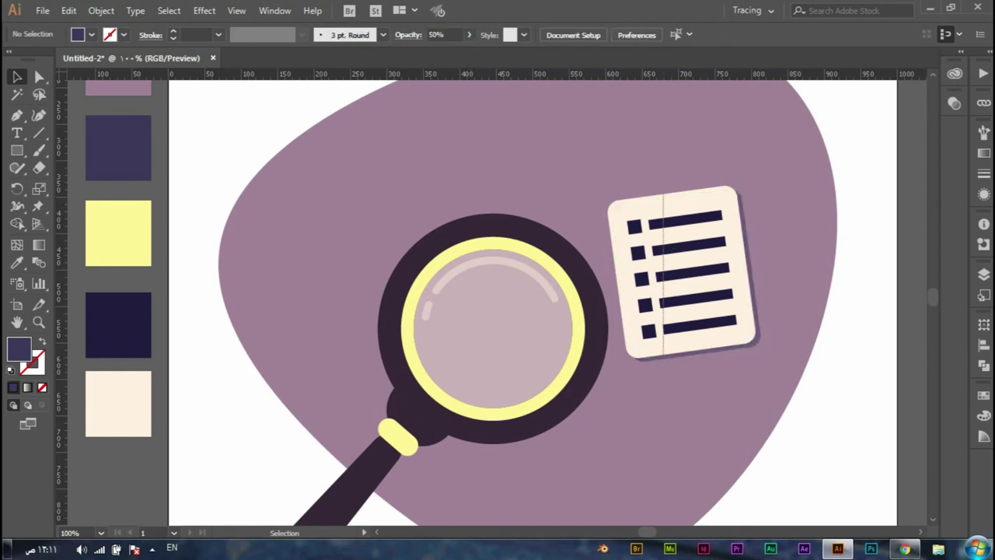
{"action": "left_click", "coordinate": [753, 313]}
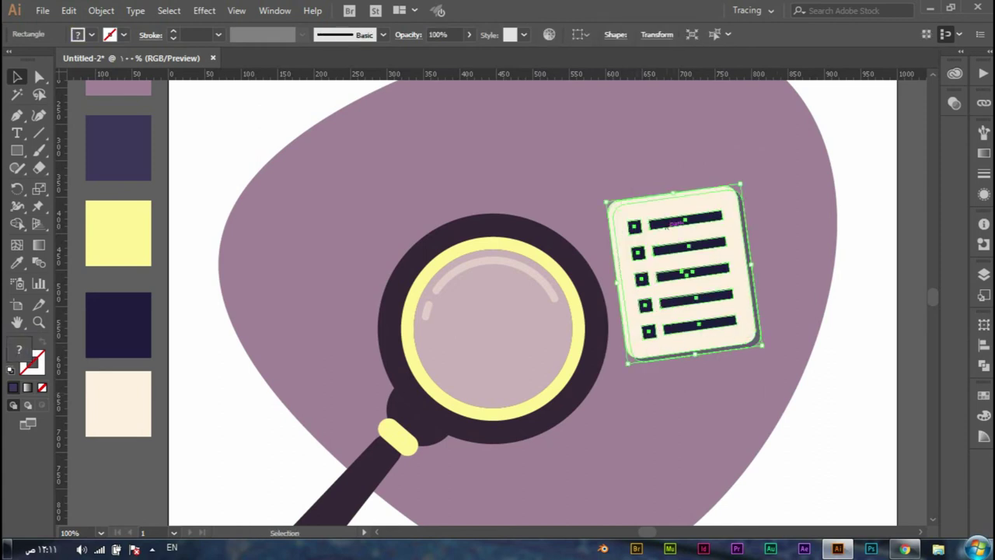
- Rotate the card further counter-clockwise, move it left over the lens, and send it behind the magnifier
{"action": "mouse_move", "coordinate": [745, 181]}
{"action": "left_mouse_down"}
{"action": "mouse_move", "coordinate": [719, 165]}
{"action": "mouse_move", "coordinate": [778, 117]}
{"action": "left_mouse_up"}
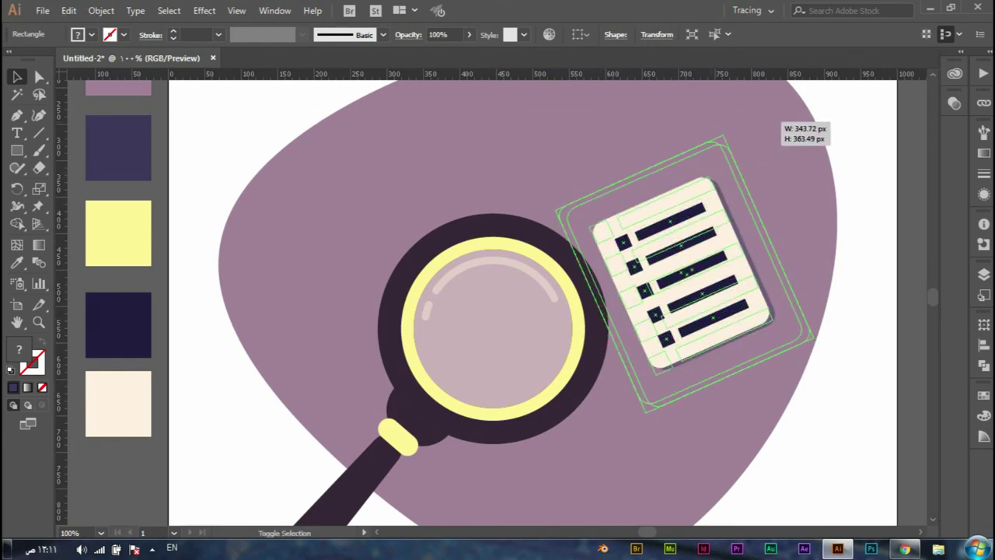
{"action": "key", "text": "ctrl+minus"}
{"action": "left_click_drag", "start_coordinate": [723, 264], "coordinate": [698, 264]}
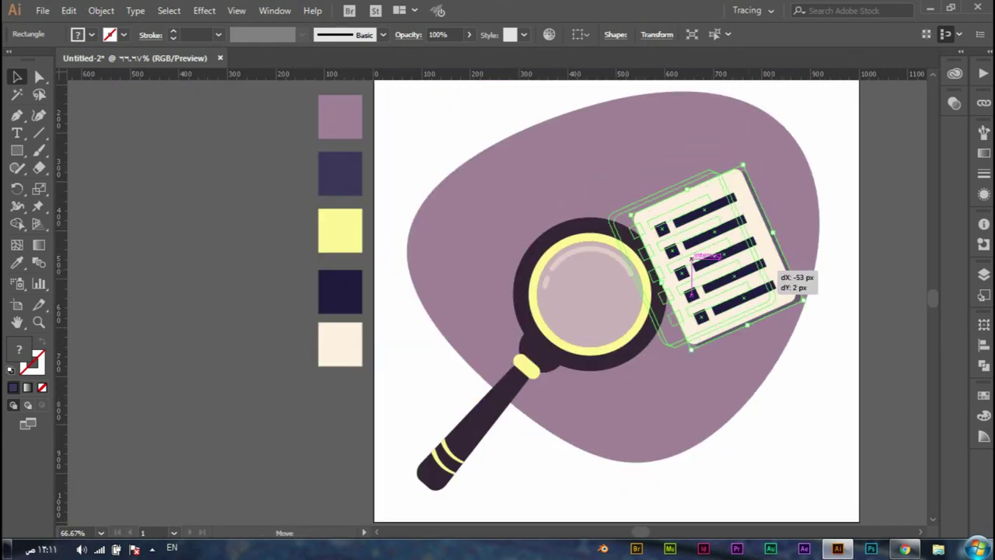
{"action": "right_click", "coordinate": [746, 272]}
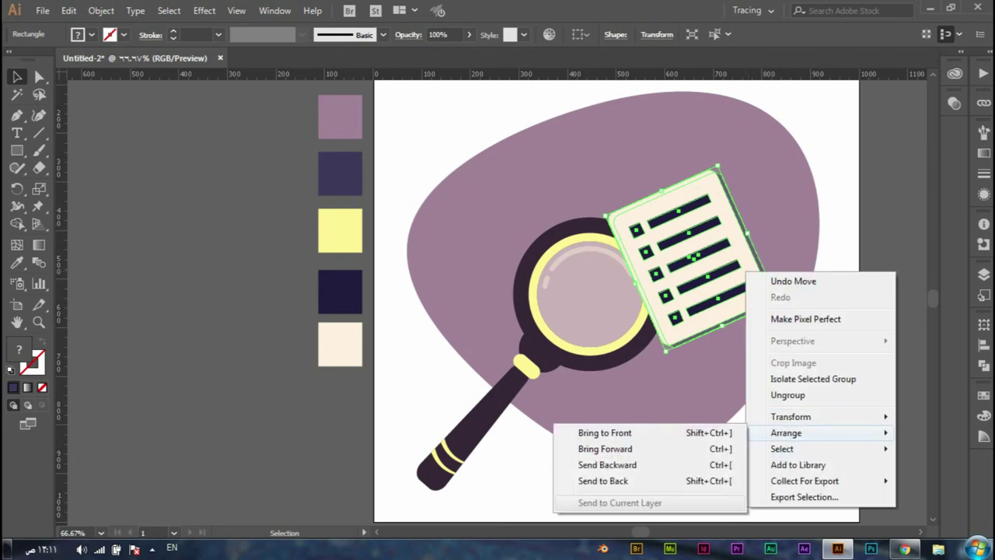
{"action": "left_click", "coordinate": [602, 481]}
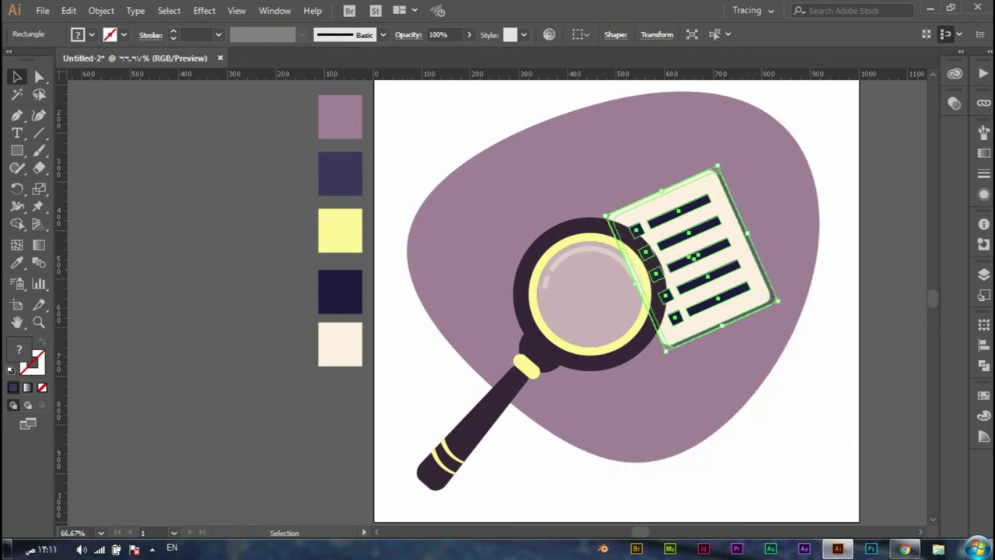
{"action": "left_click", "coordinate": [423, 373]}
{"action": "left_click", "coordinate": [544, 363]}
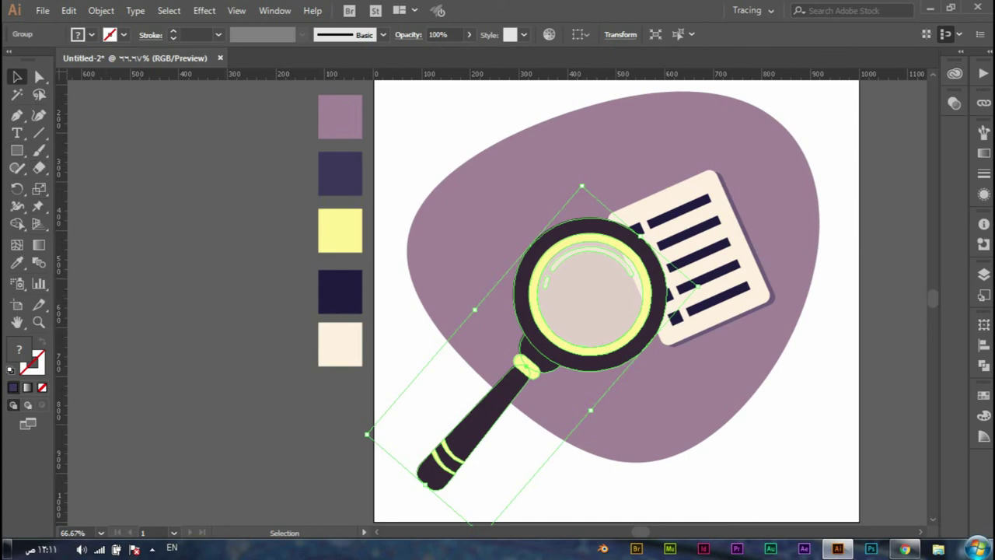
- Nudge the magnifier copy three steps down and two right, then fill it dark purple
{"action": "key", "text": "Down"}
{"action": "key", "text": "Down"}
{"action": "key", "text": "Down"}
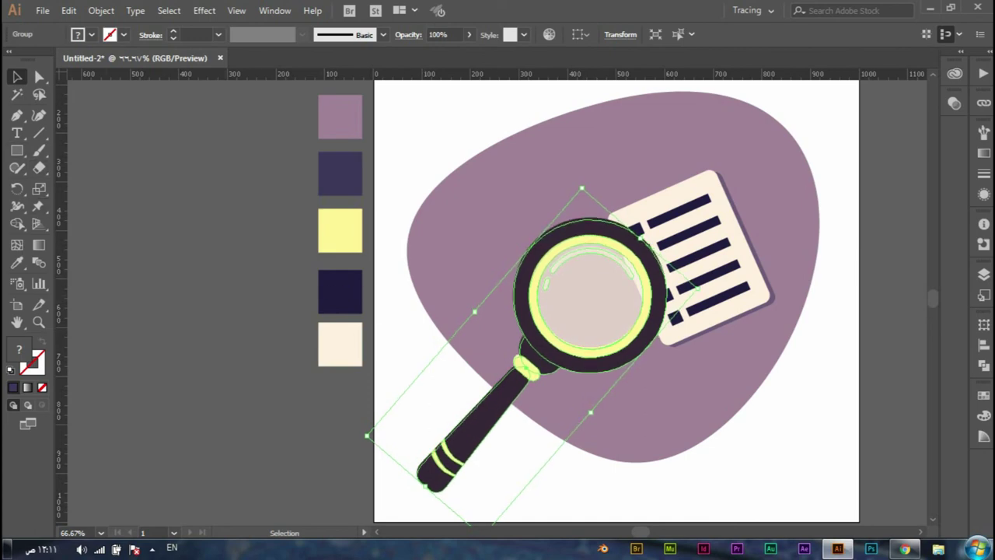
{"action": "key", "text": "Down"}
{"action": "key", "text": "Down"}
{"action": "key", "text": "Down"}
{"action": "key", "text": "Down"}
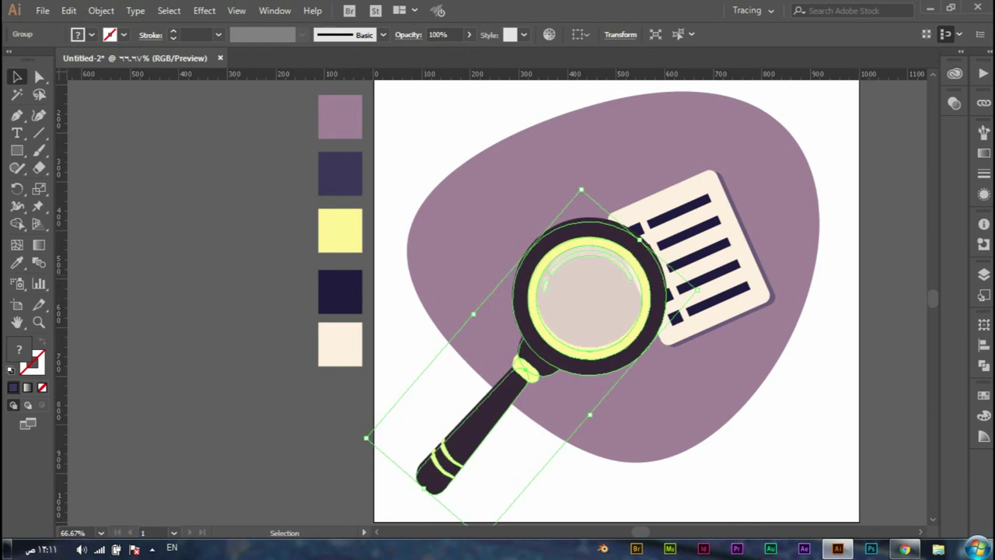
{"action": "key", "text": "Down"}
{"action": "key", "text": "Down"}
{"action": "key", "text": "Down"}
{"action": "key", "text": "Right"}
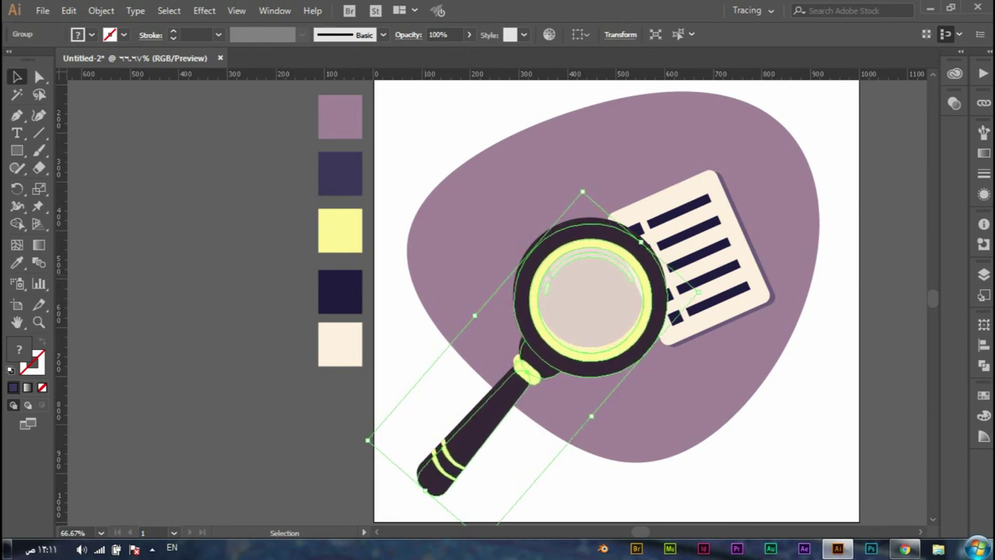
{"action": "key", "text": "Right"}
{"action": "left_click", "coordinate": [16, 262]}
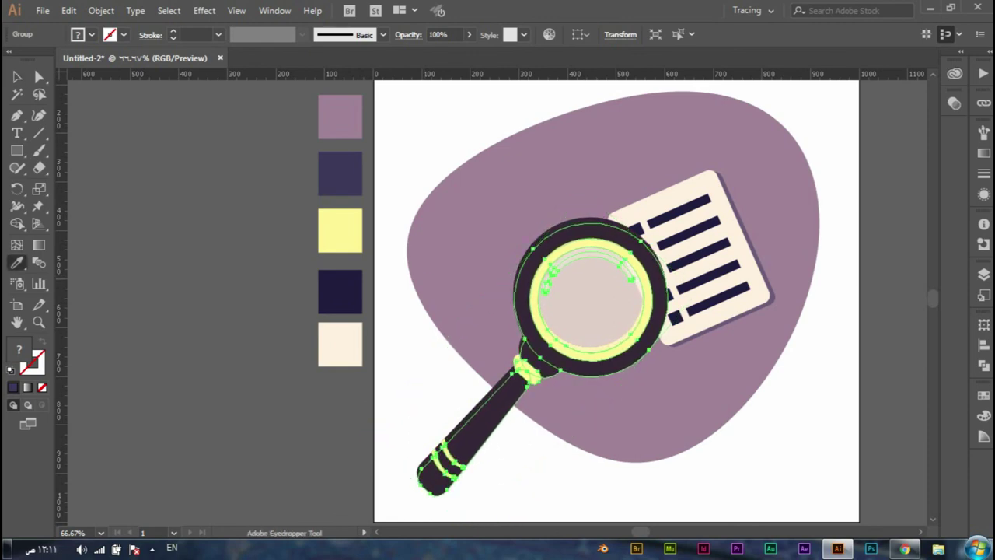
{"action": "left_click", "coordinate": [340, 173]}
{"action": "key", "text": "v"}
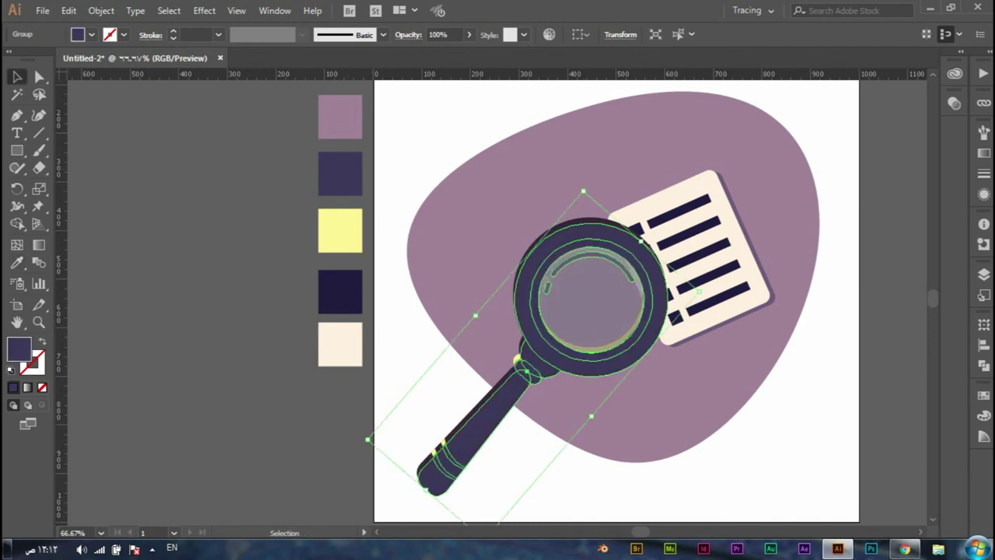